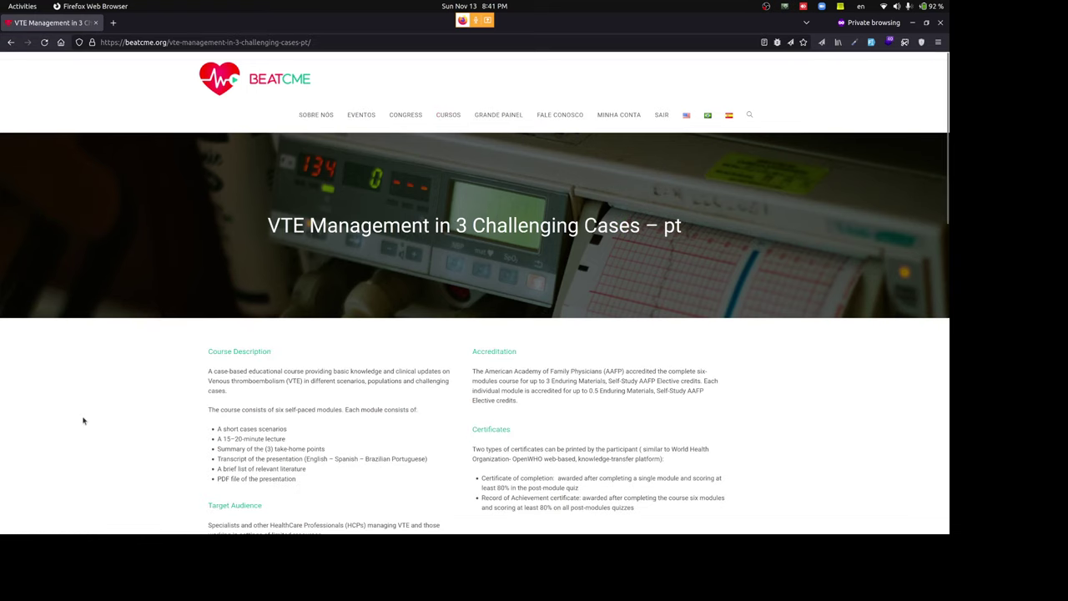
Look over the VTE Management in 3 Challenging Cases course page, from the course description down to the module cards.
scroll(112, 383, "down", 2)
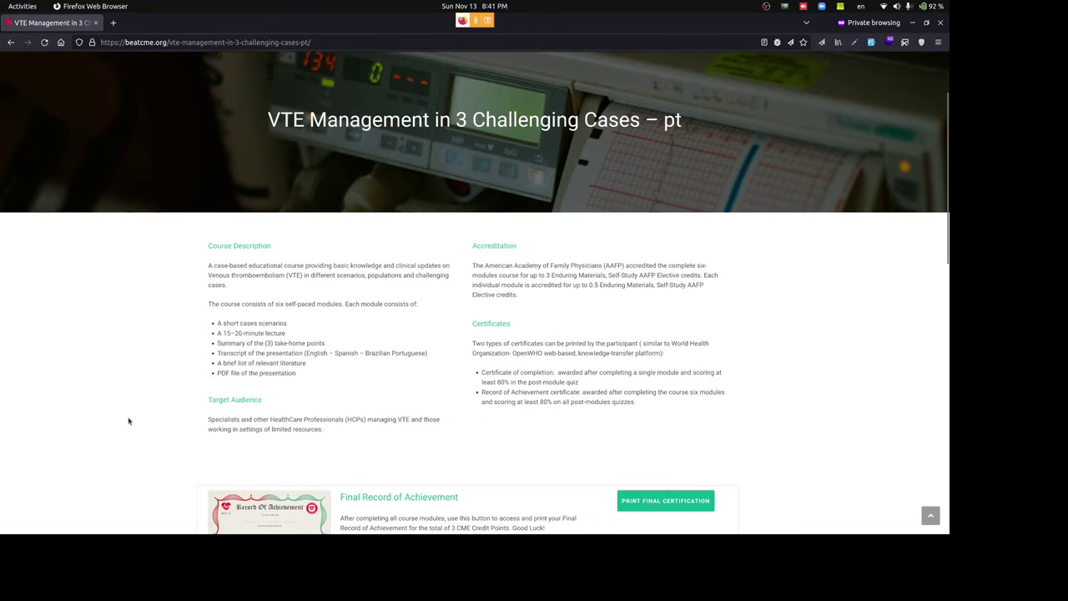
scroll(129, 420, "down", 3)
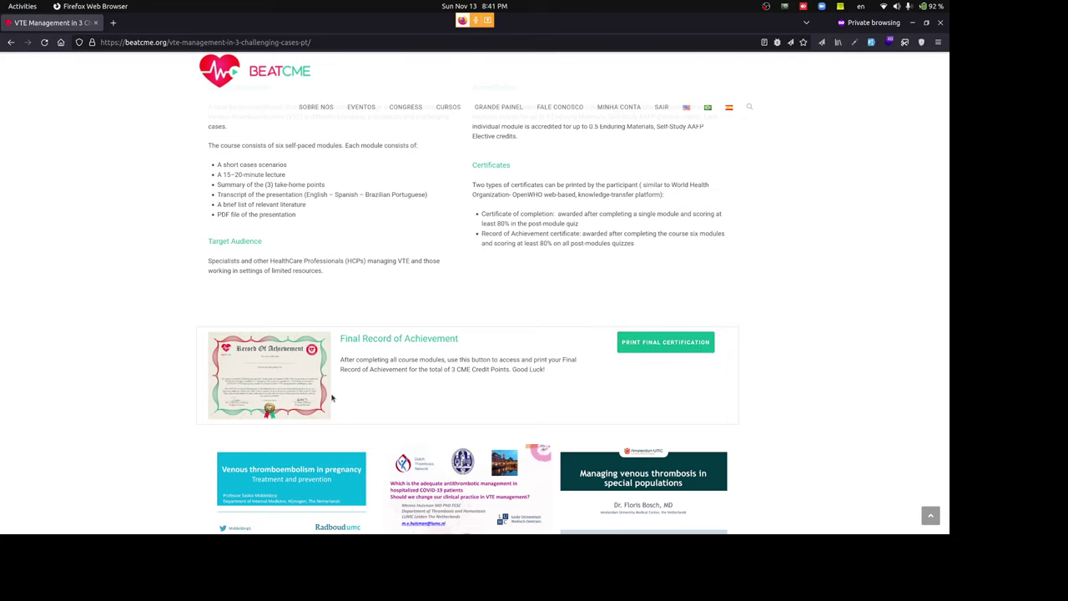
scroll(331, 398, "down", 6)
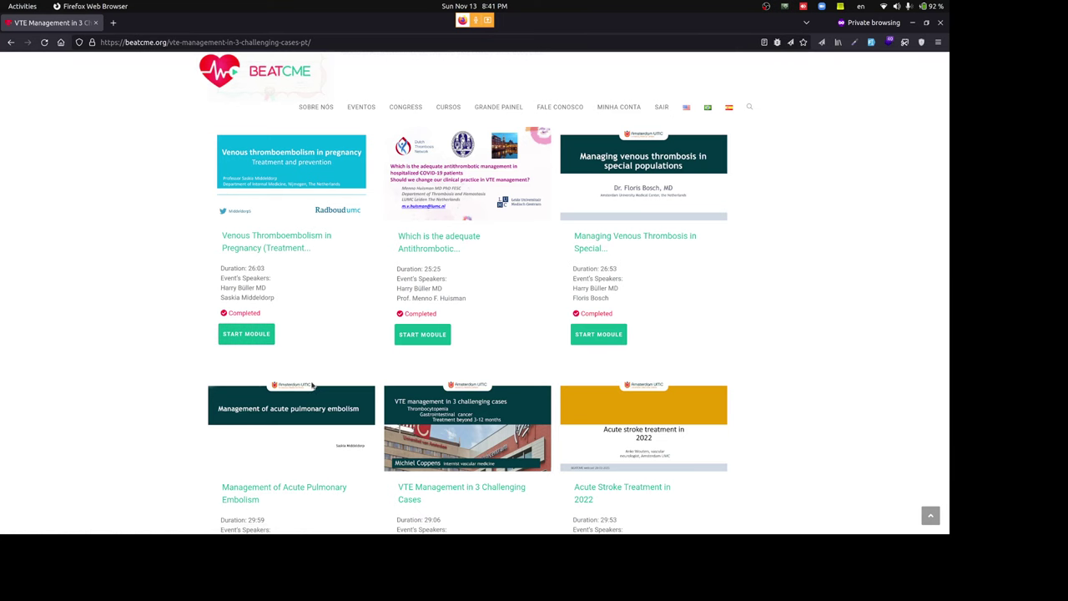
Switch to the WordPress admin window and view the LearnDash lessons list, followed by the courses list.
key("alt+Tab")
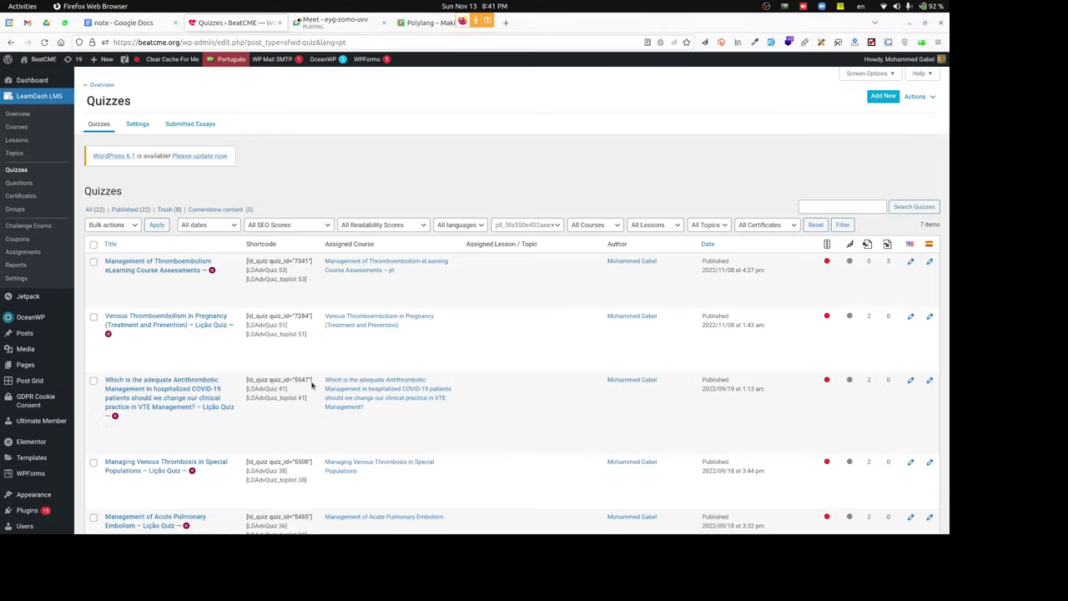
left_click(26, 143)
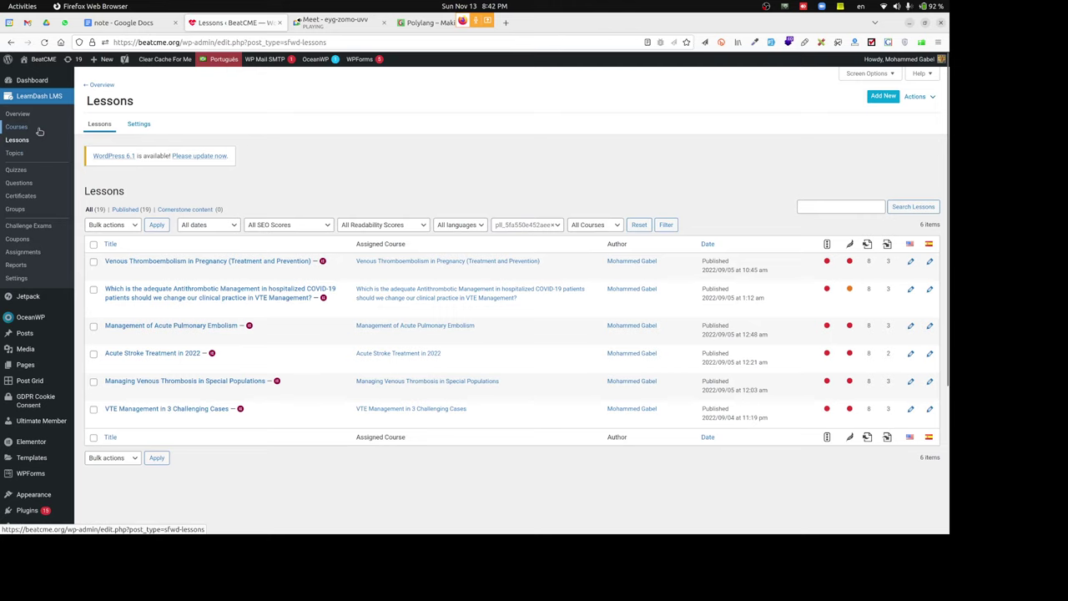
left_click(39, 129)
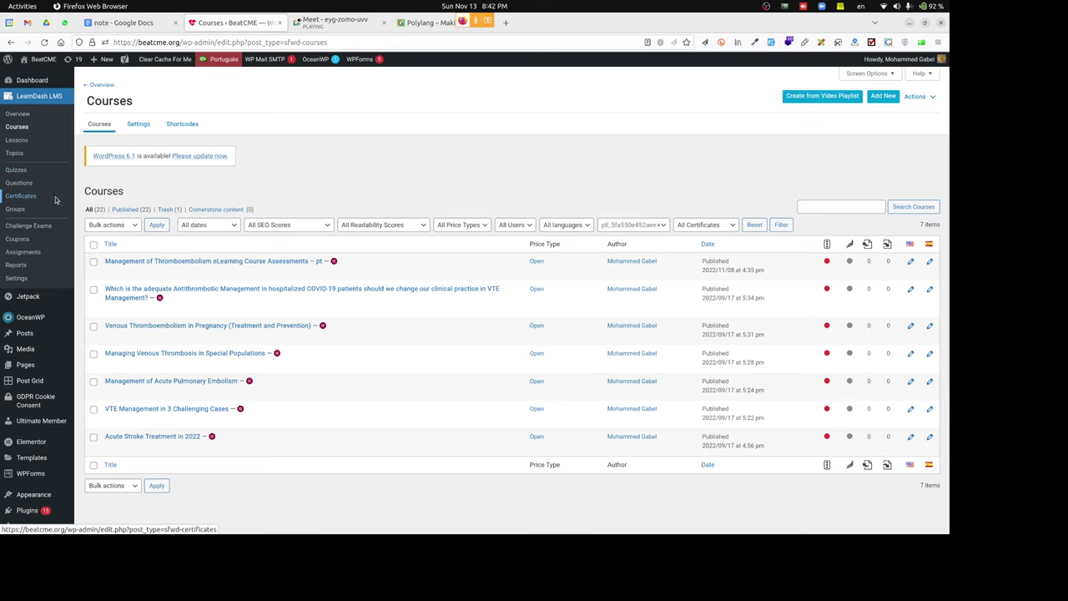
Switch to the private Firefox window, check the Venous Thromboembolism in Pregnancy lesson's web address, and return to the course page.
key("alt+Tab")
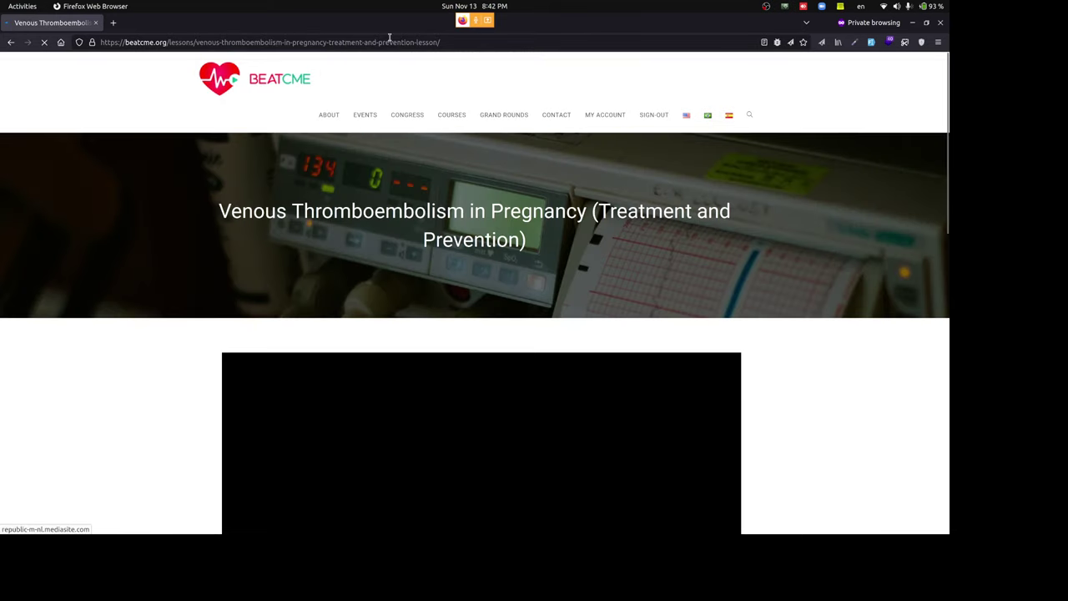
triple_click(389, 40)
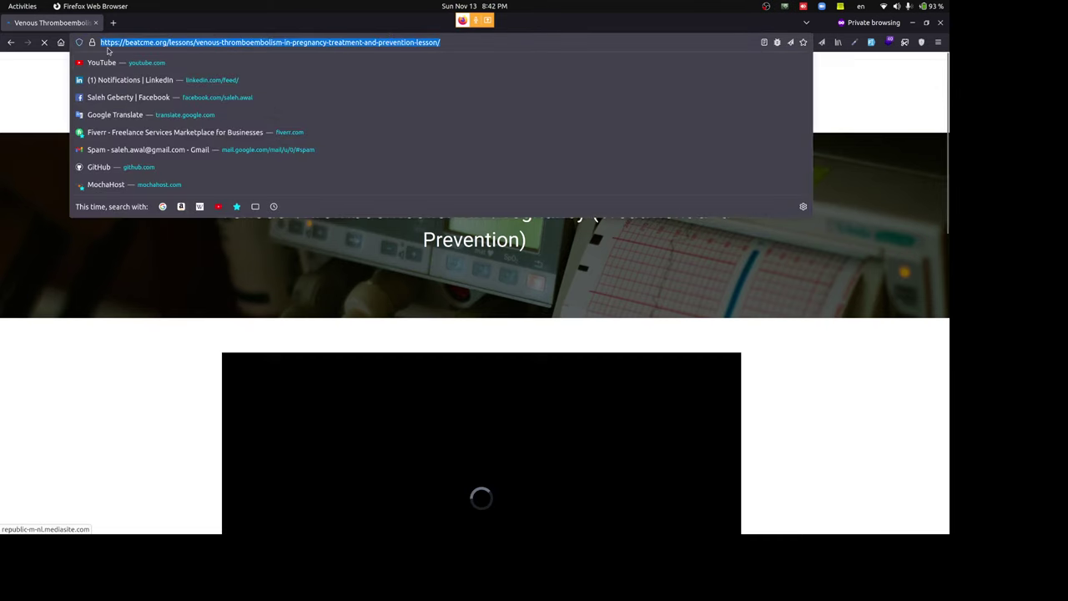
left_click(11, 41)
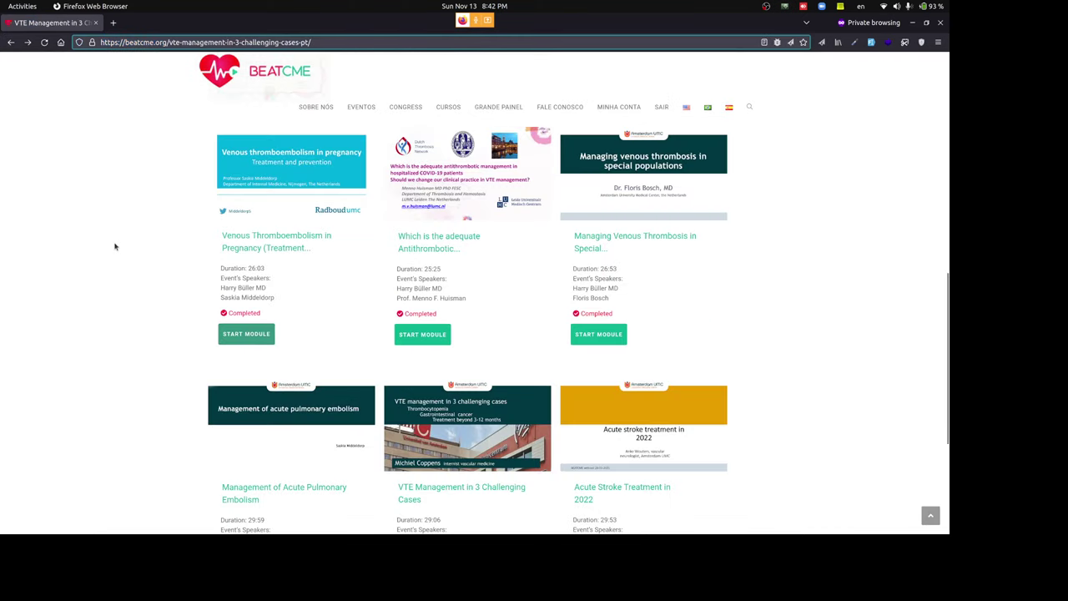
Examine the Final Record of Achievement section and the completion status of all six module cards on the course page.
scroll(115, 246, "up", 4)
scroll(116, 246, "down", 4)
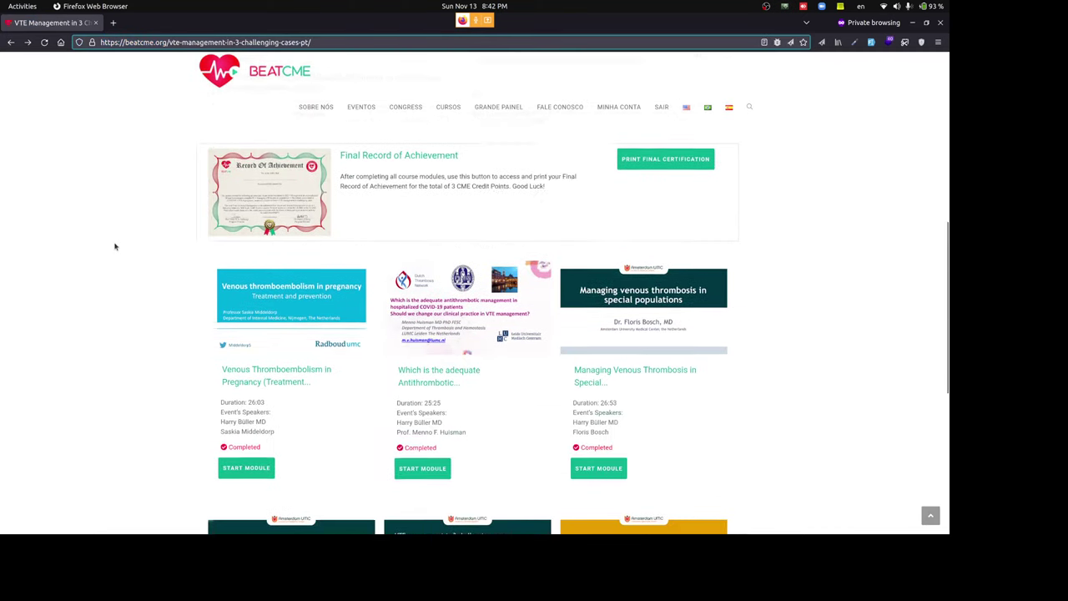
scroll(115, 246, "down", 3)
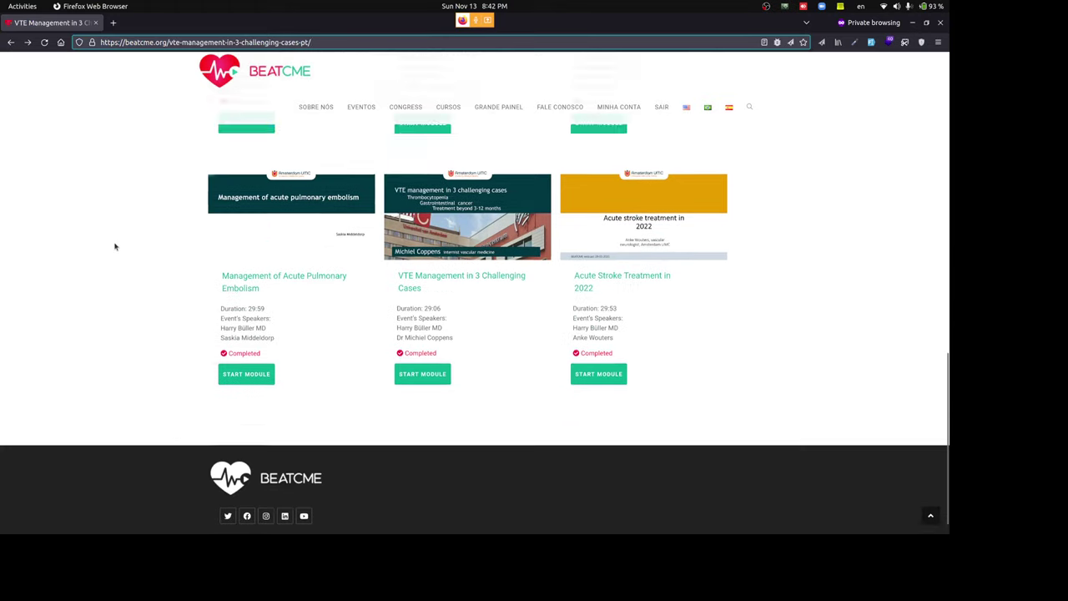
scroll(115, 246, "up", 2)
scroll(115, 246, "up", 1)
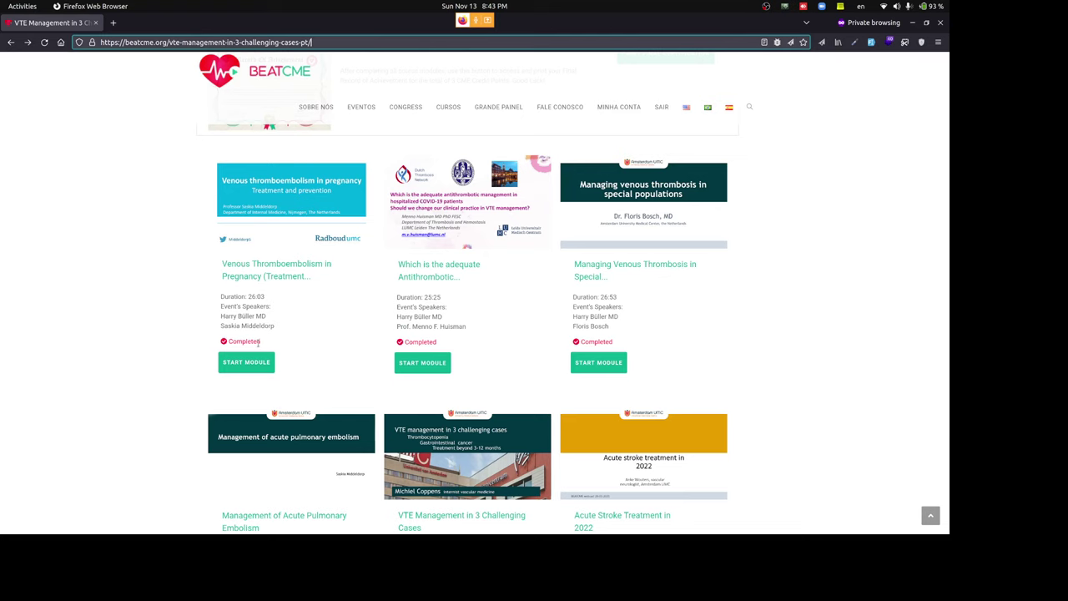
scroll(259, 347, "up", 3)
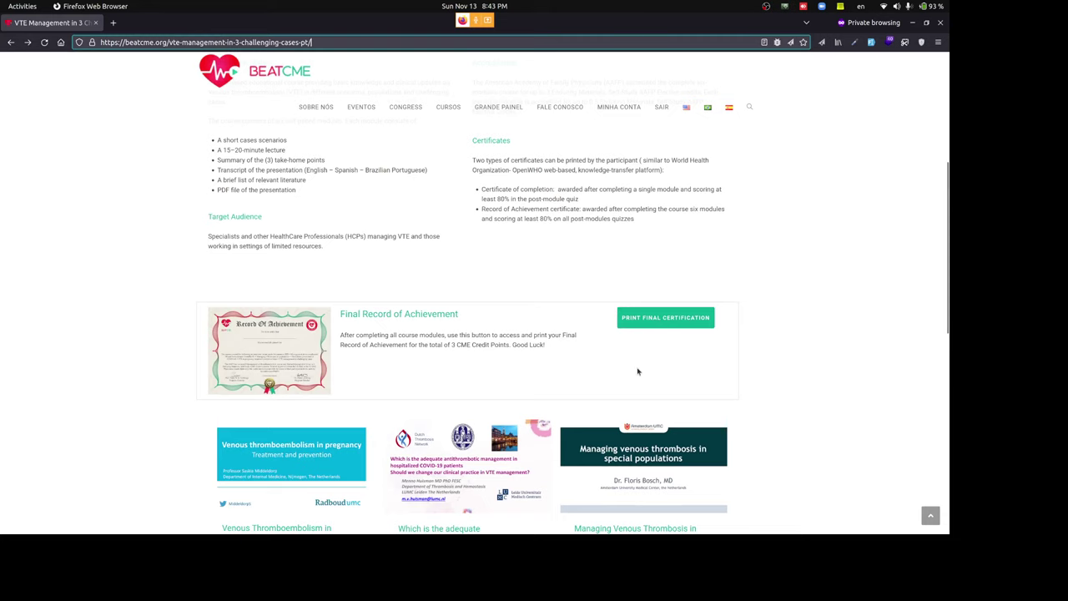
scroll(326, 303, "down", 3)
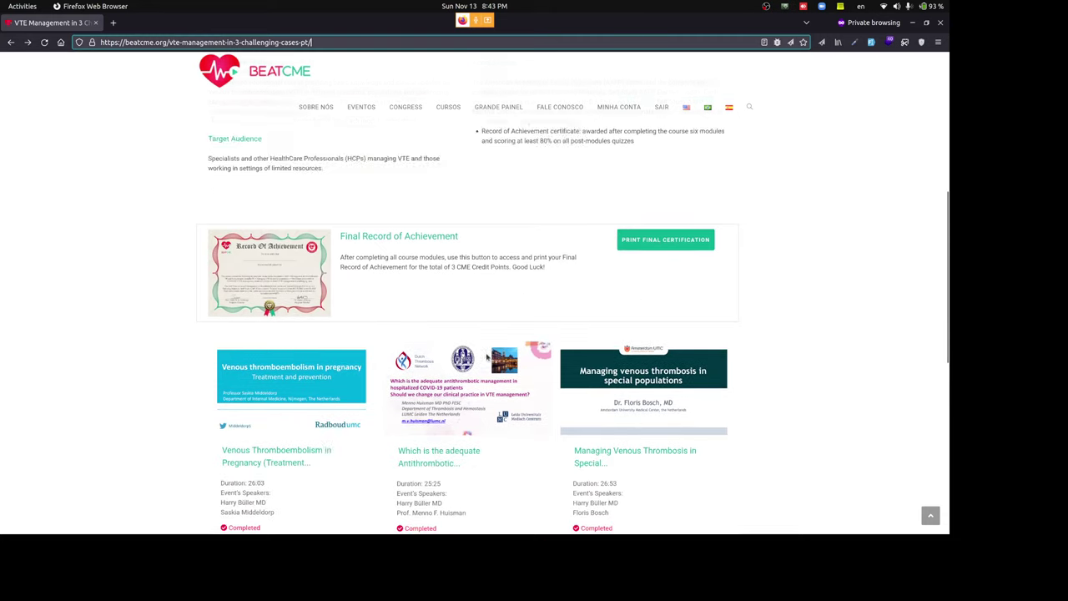
scroll(325, 303, "down", 1)
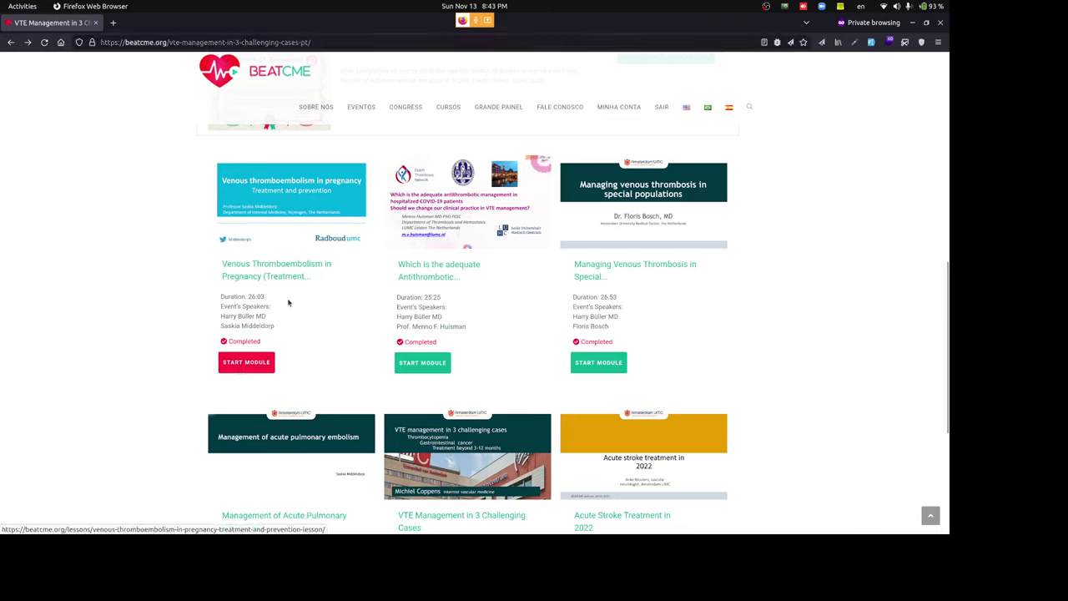
Open the Venous Thromboembolism in Pregnancy module in a new browser tab and switch to it.
key("Menu")
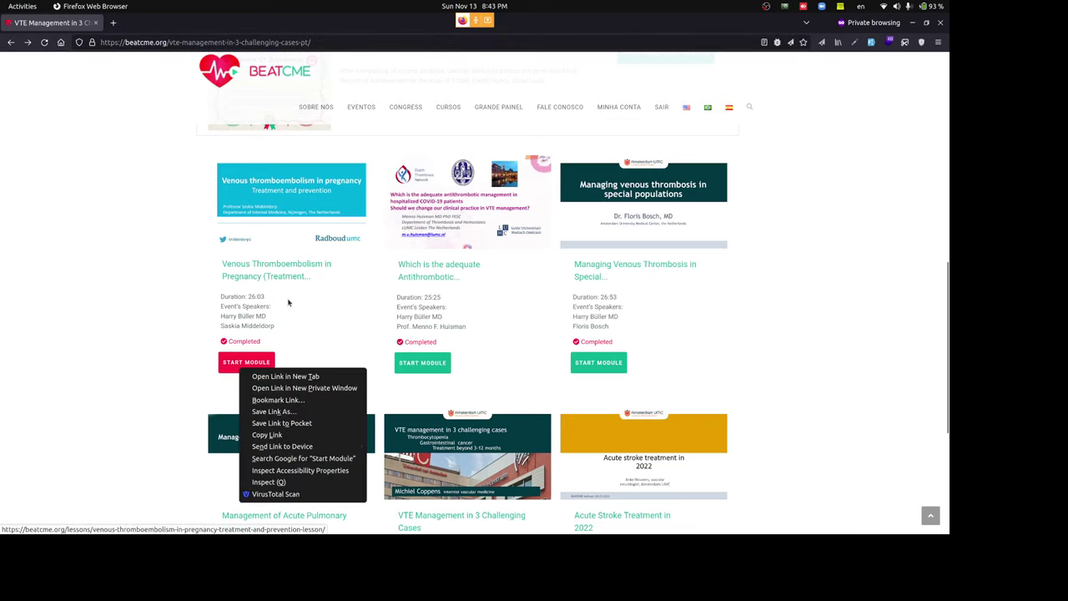
left_click(296, 377)
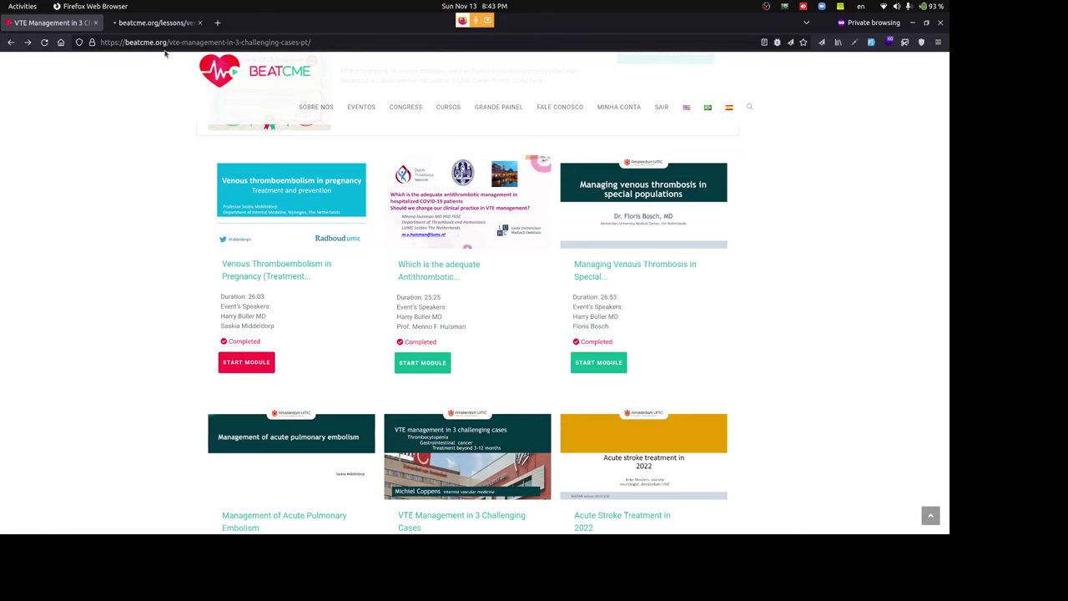
left_click(159, 25)
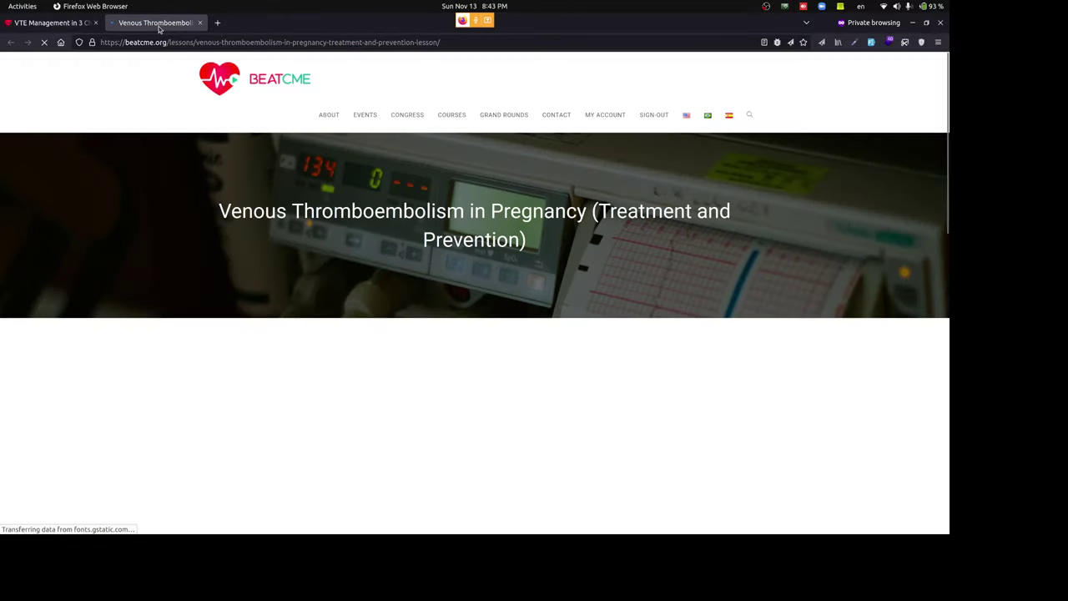
Examine the lesson page's video, download and quiz options, transcript and speaker biographies.
scroll(121, 327, "down", 5)
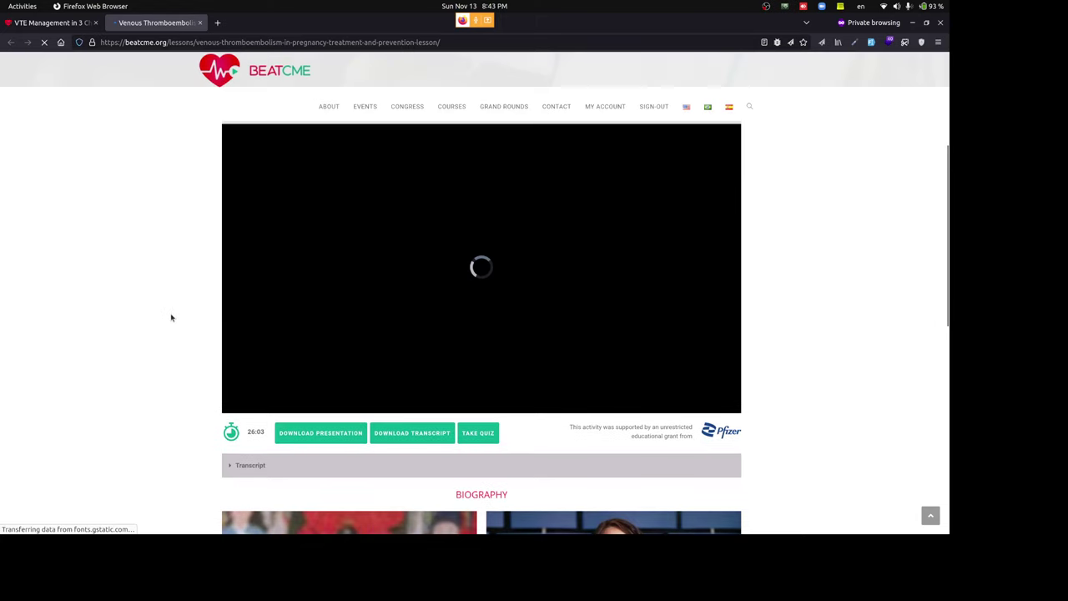
scroll(171, 317, "up", 1)
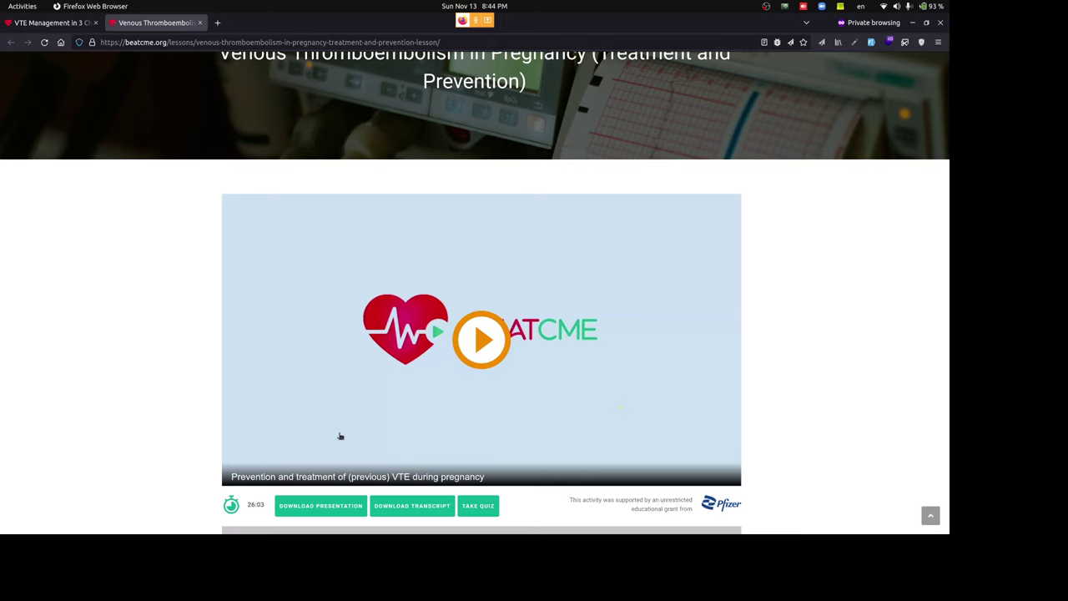
scroll(339, 435, "down", 2)
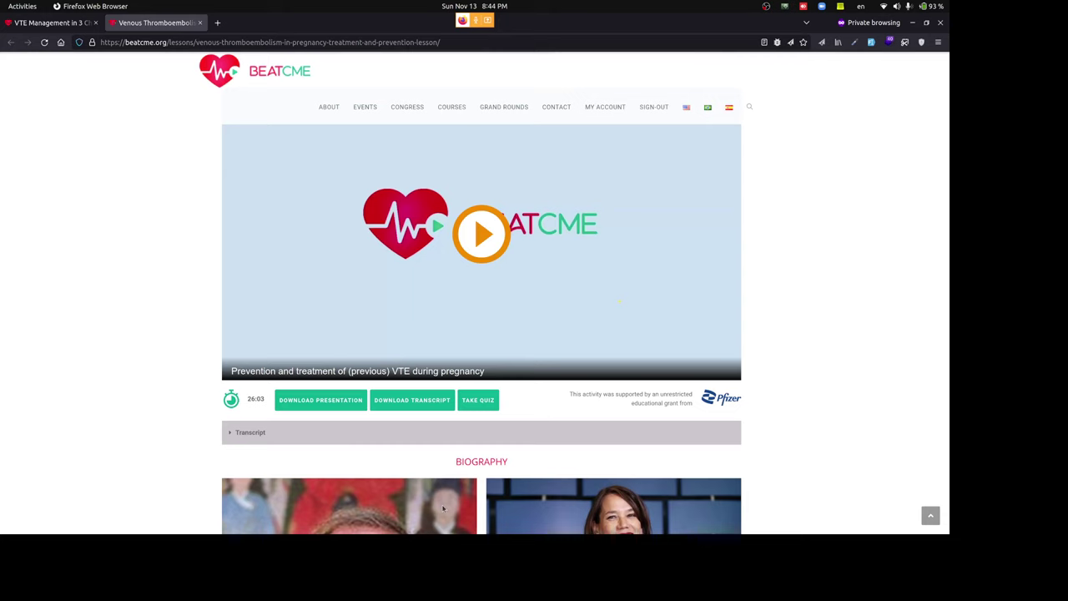
scroll(443, 508, "down", 3)
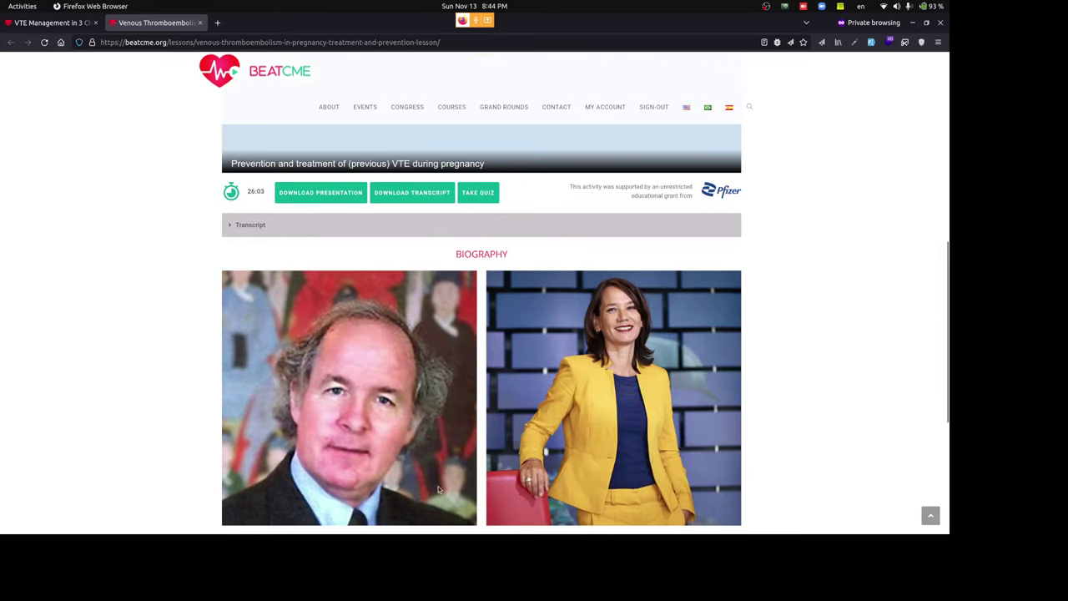
scroll(442, 467, "down", 1)
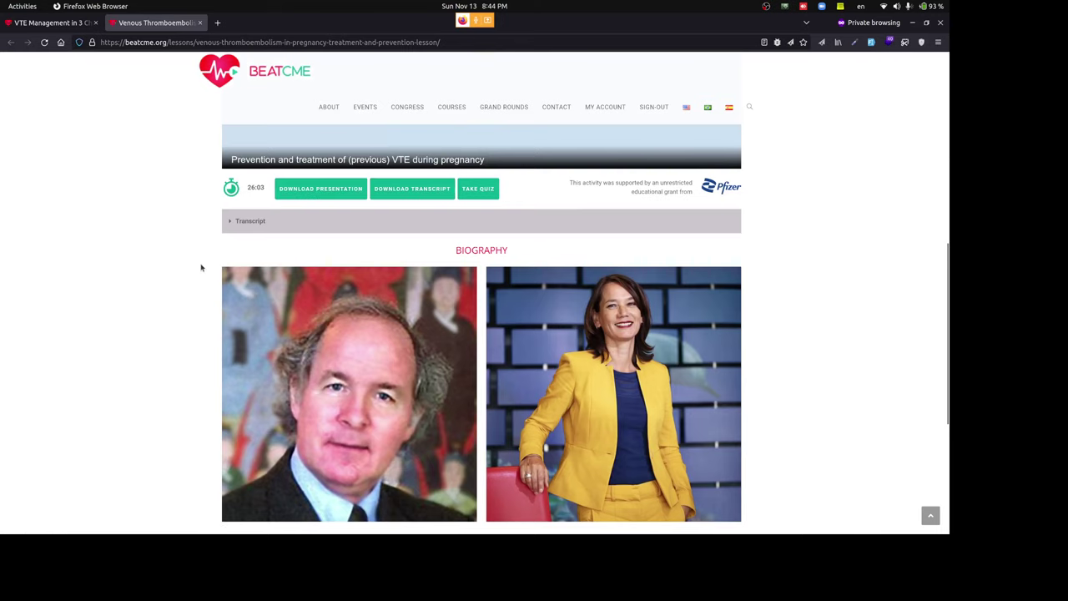
scroll(201, 268, "up", 1)
scroll(201, 268, "up", 3)
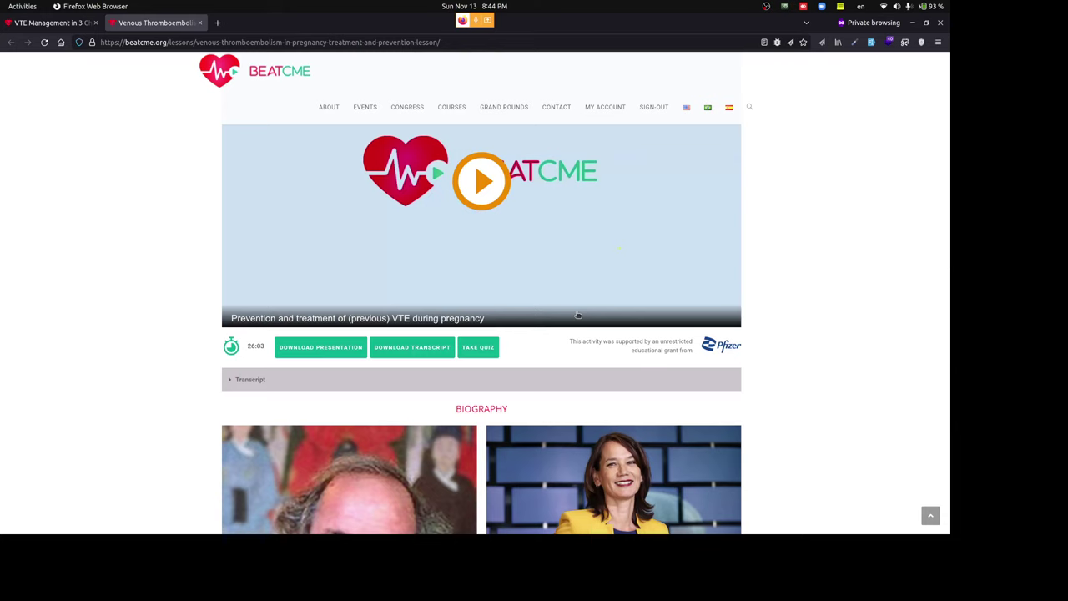
Switch to the WordPress admin window and open the Portuguese Venous Thromboembolism in Pregnancy lesson for editing.
key("alt+Tab")
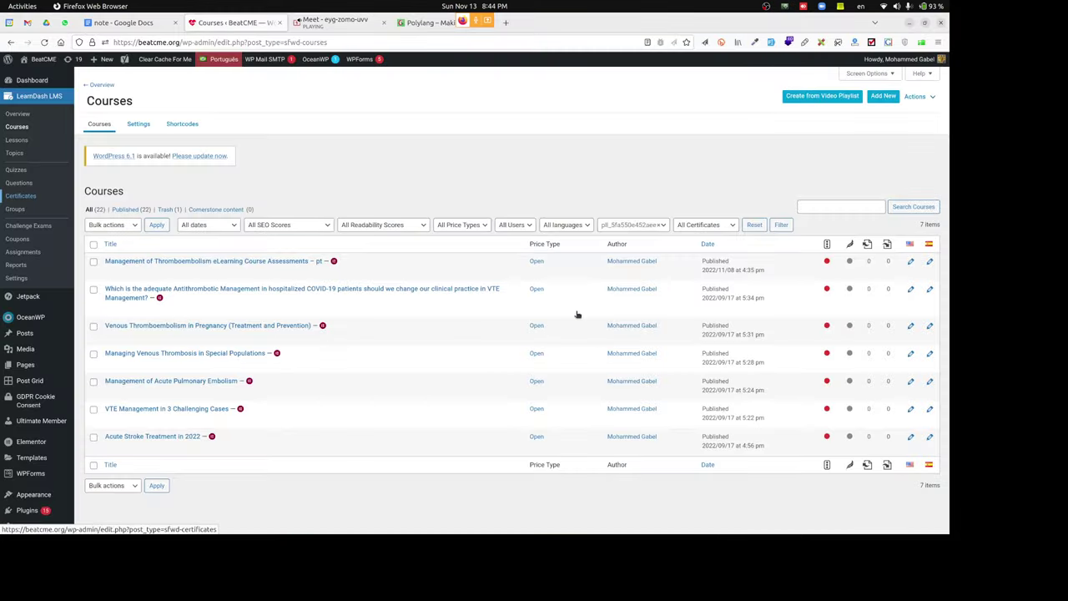
left_click(29, 140)
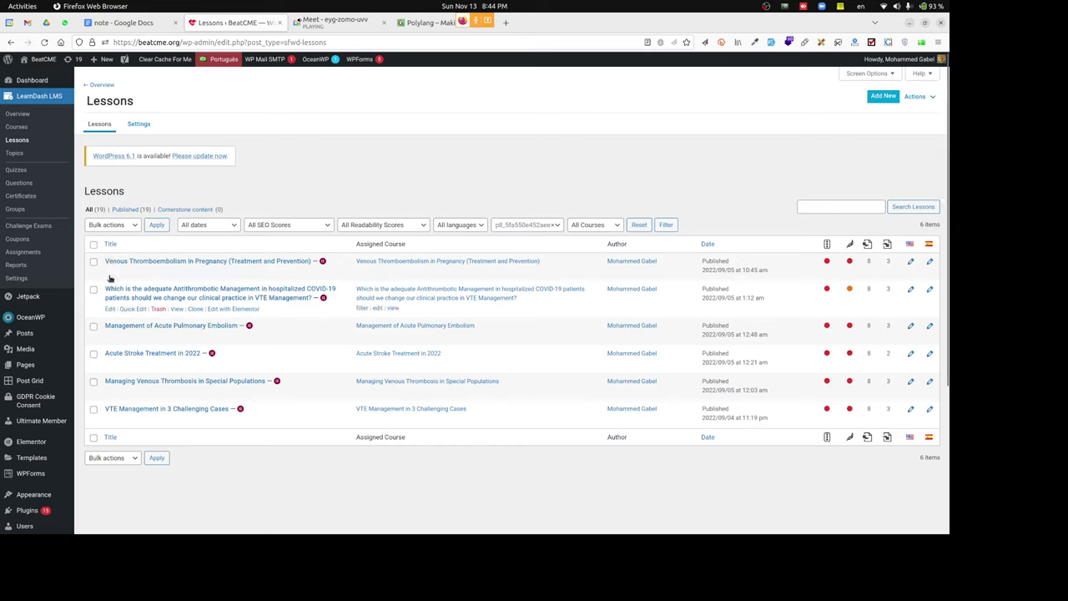
left_click(110, 273)
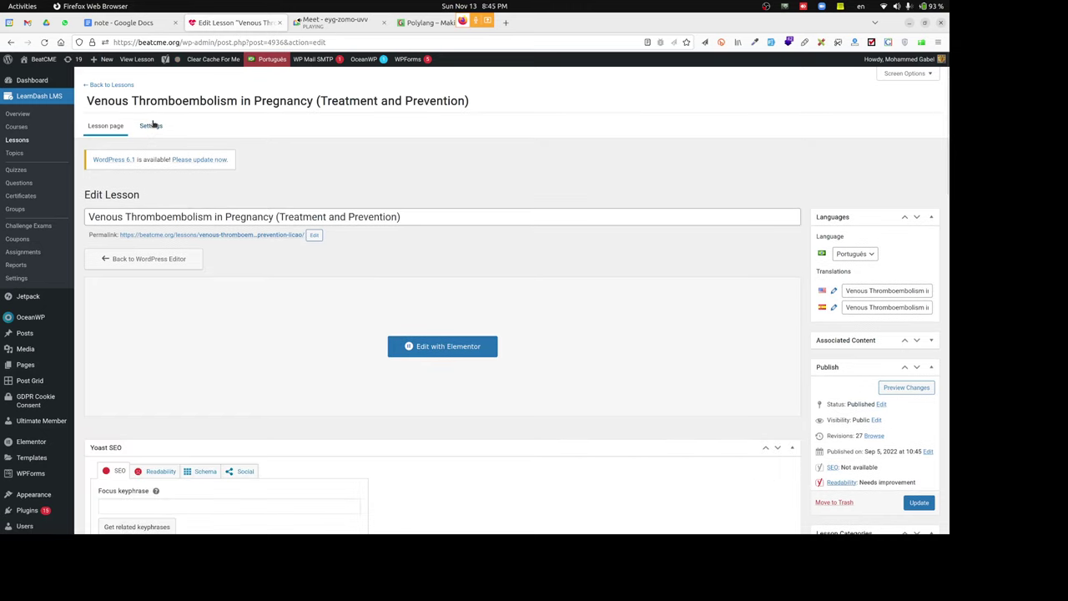
Review the lesson's settings for display and content, access, release schedule and course grid.
left_click(151, 126)
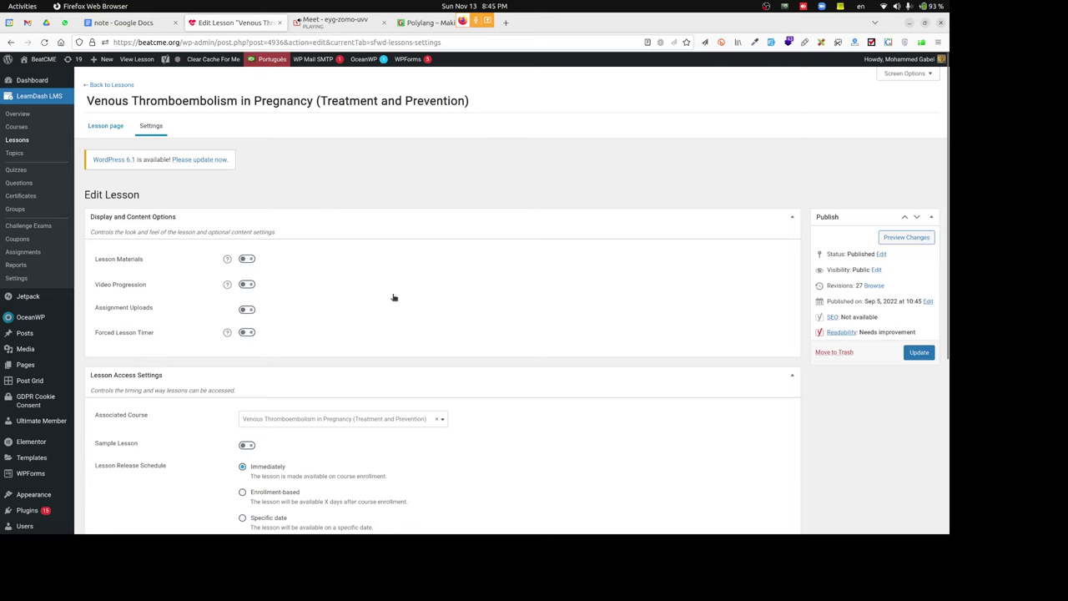
scroll(297, 326, "down", 2)
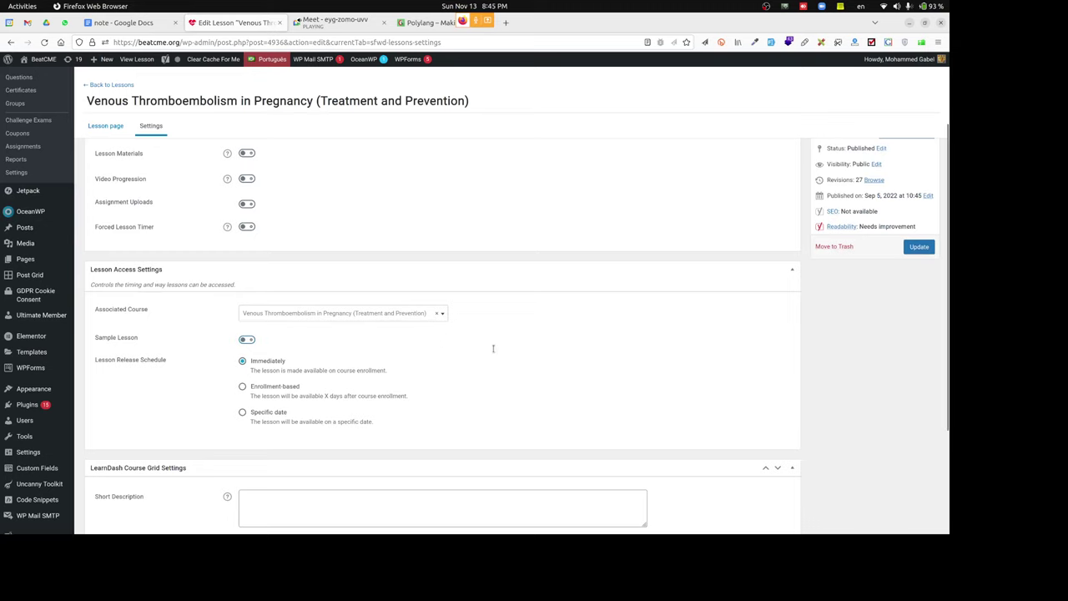
scroll(257, 350, "down", 3)
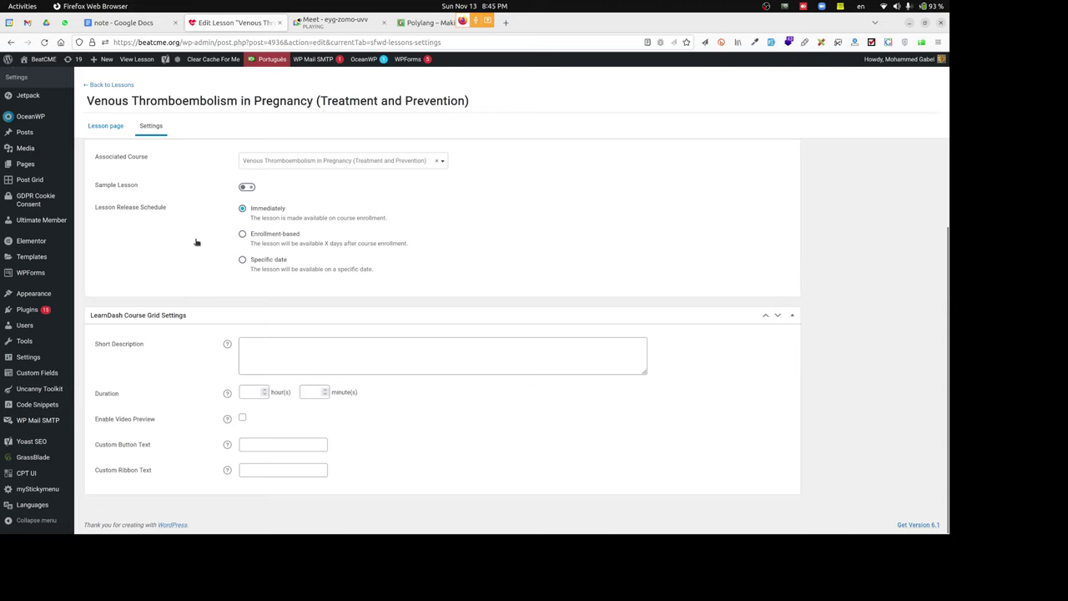
scroll(196, 242, "up", 5)
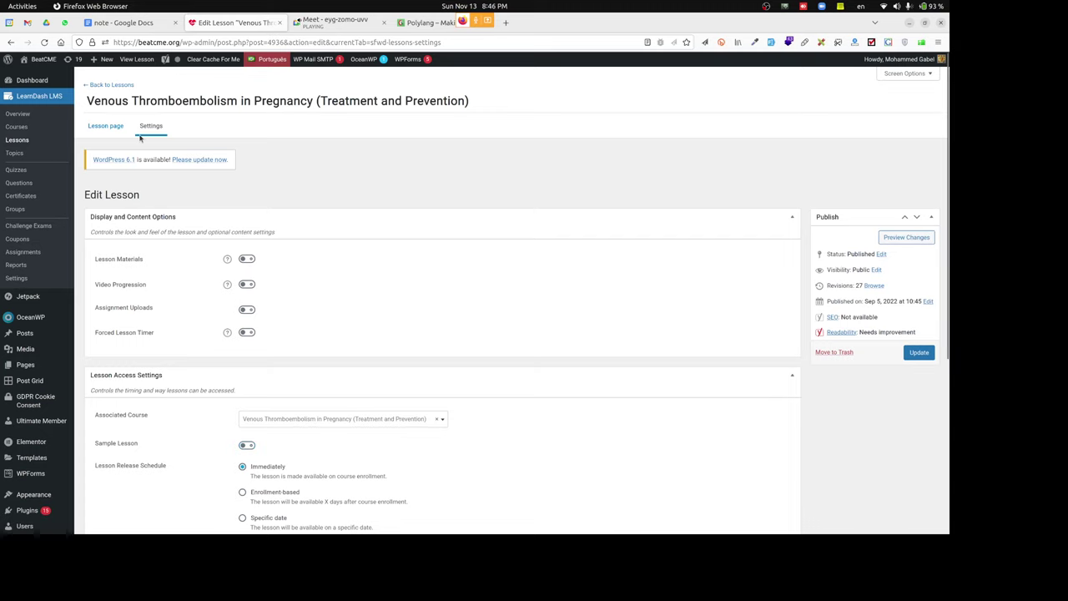
Return to the lesson page editor and open the lesson in Elementor in a new browser tab.
left_click(96, 126)
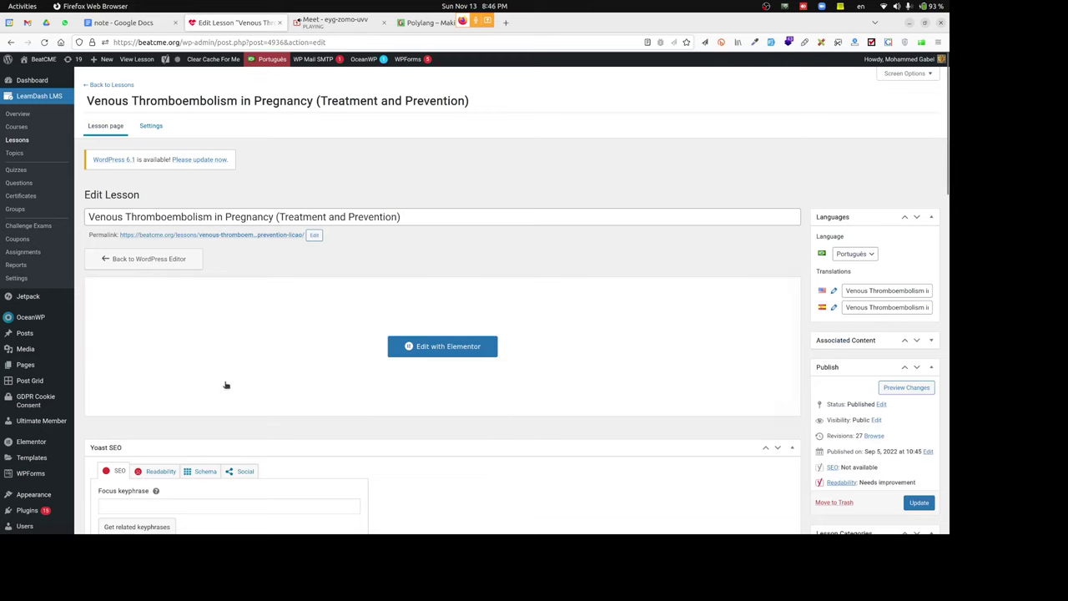
left_click(431, 352)
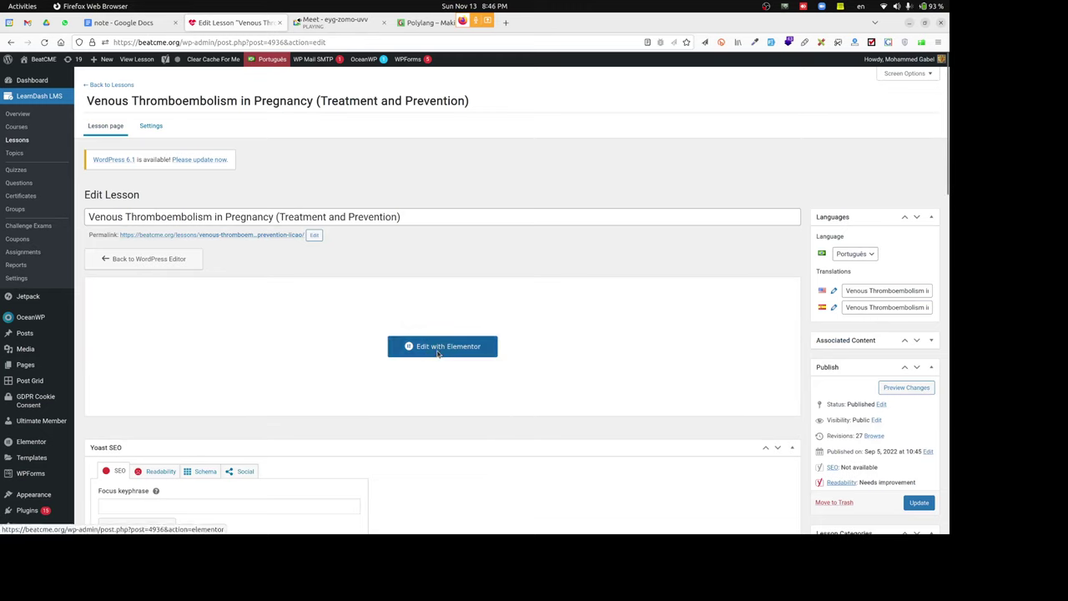
right_click(438, 352)
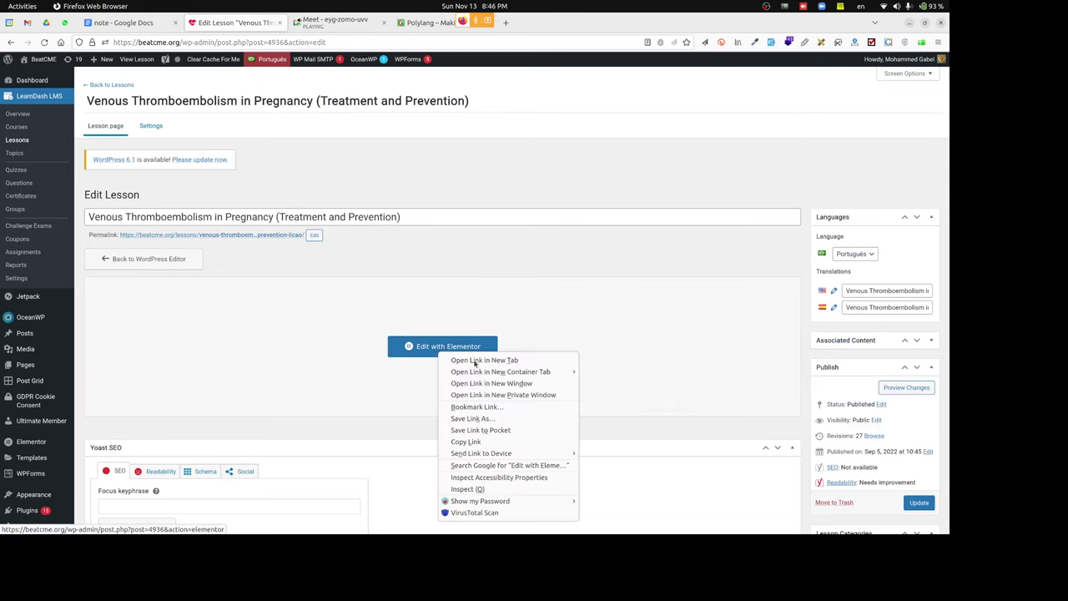
left_click(474, 360)
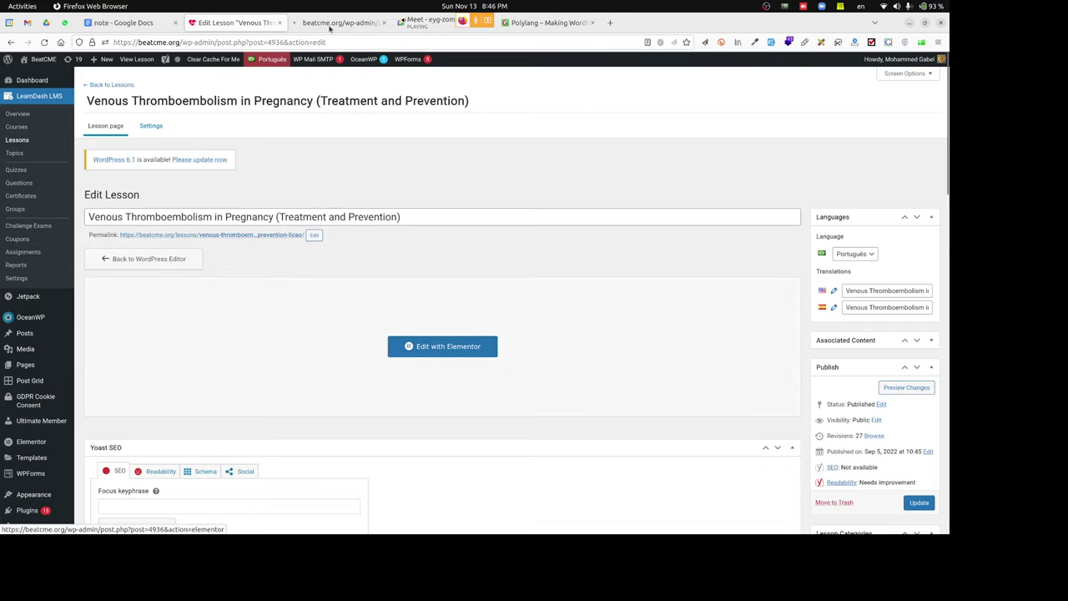
Examine the Portuguese lesson's video, download and quiz buttons and transcript in Elementor, then select its first section.
left_click(338, 23)
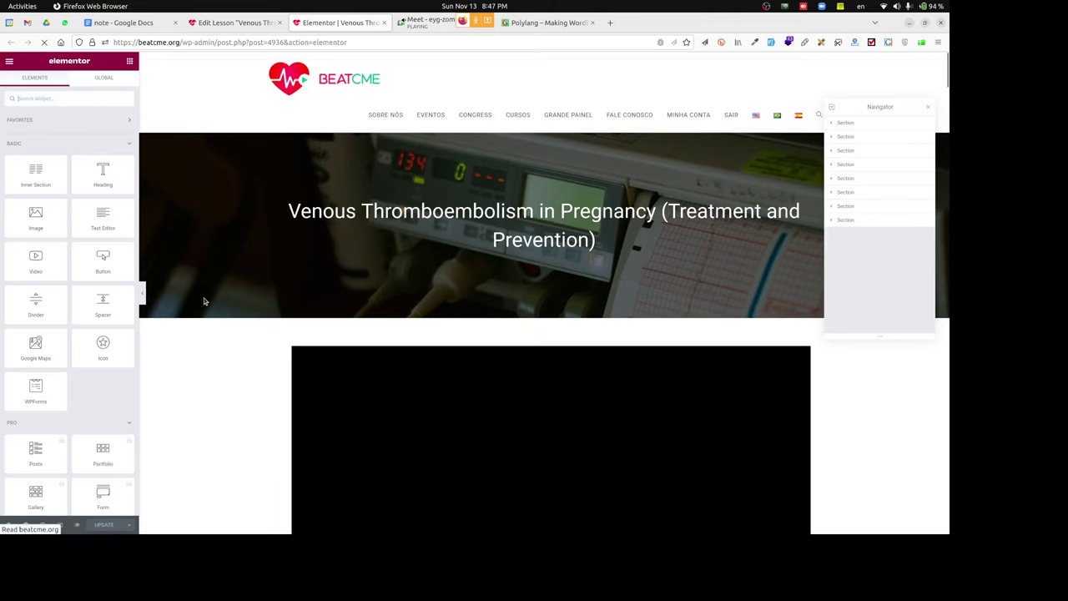
scroll(203, 301, "down", 1)
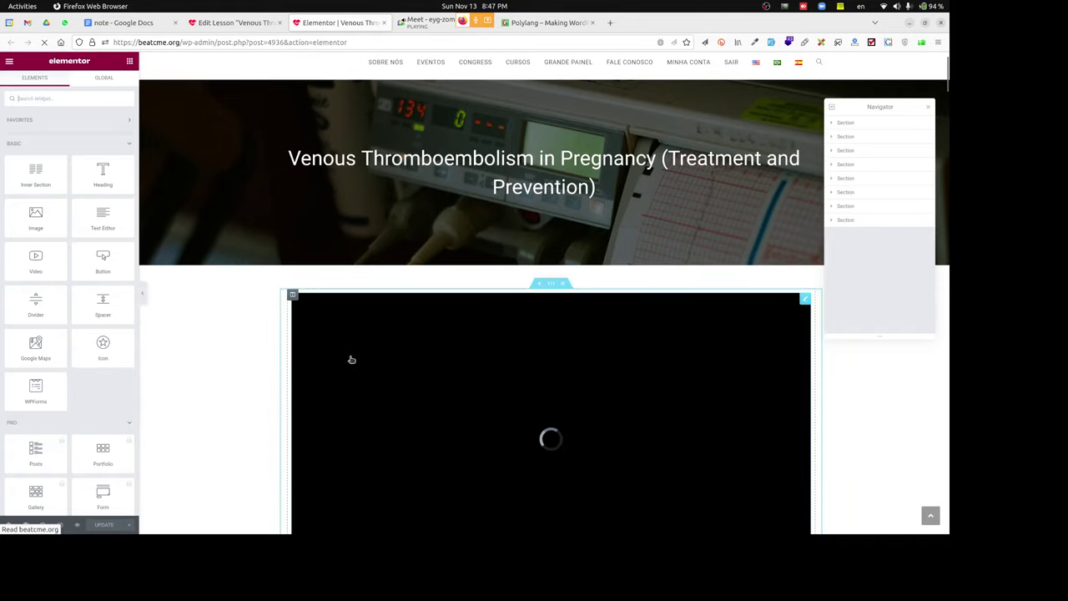
scroll(210, 404, "down", 5)
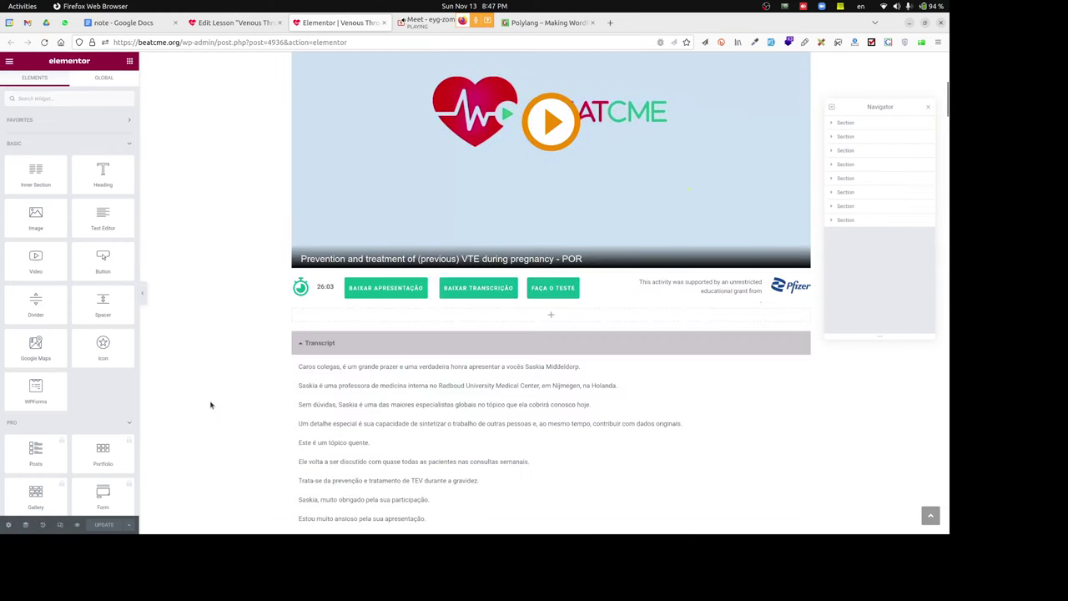
scroll(326, 300, "down", 2)
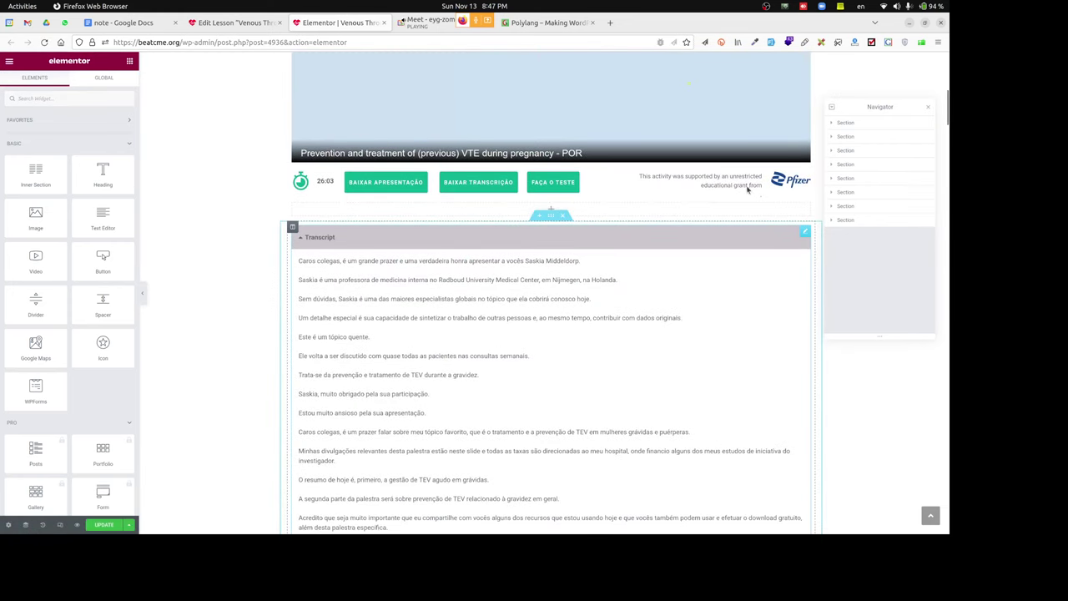
left_click(885, 127)
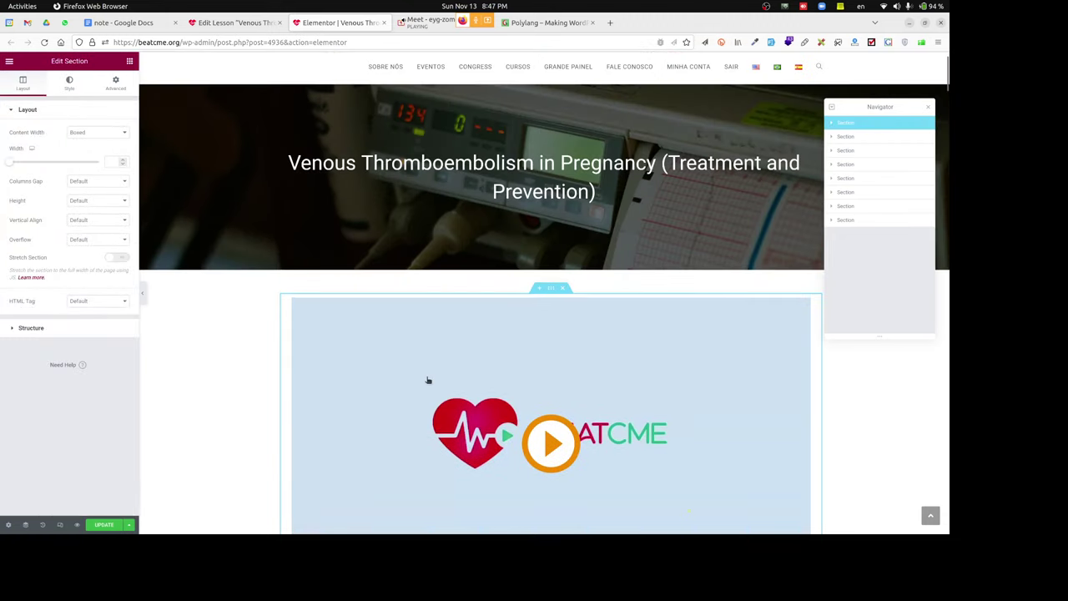
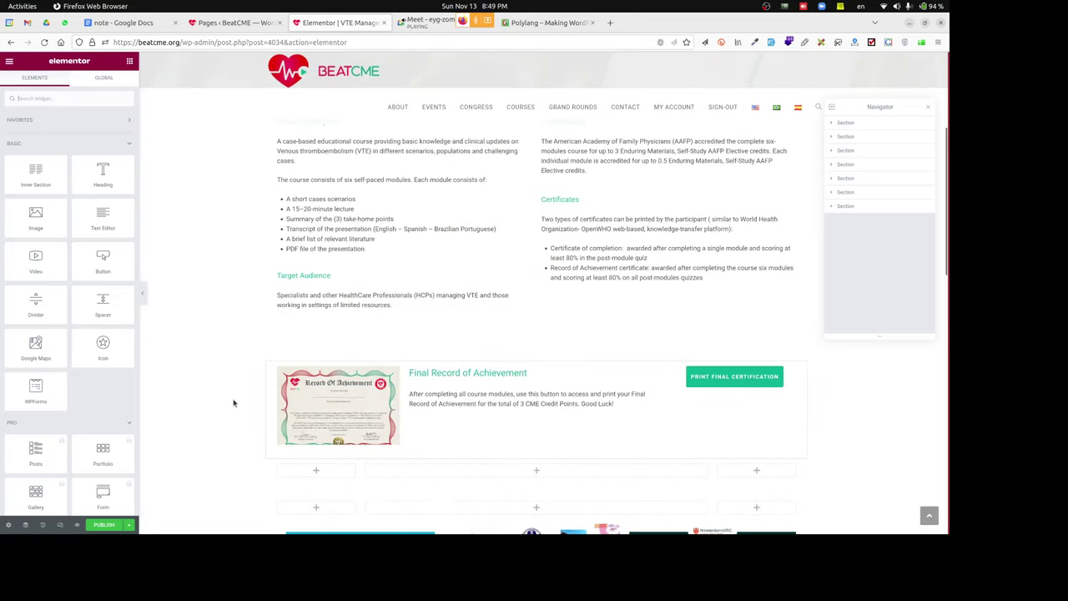
Inspect the VTE Management in 3 Challenging Cases page's sections, including the first module's Start Module button link and completion shortcode.
scroll(238, 392, "down", 3)
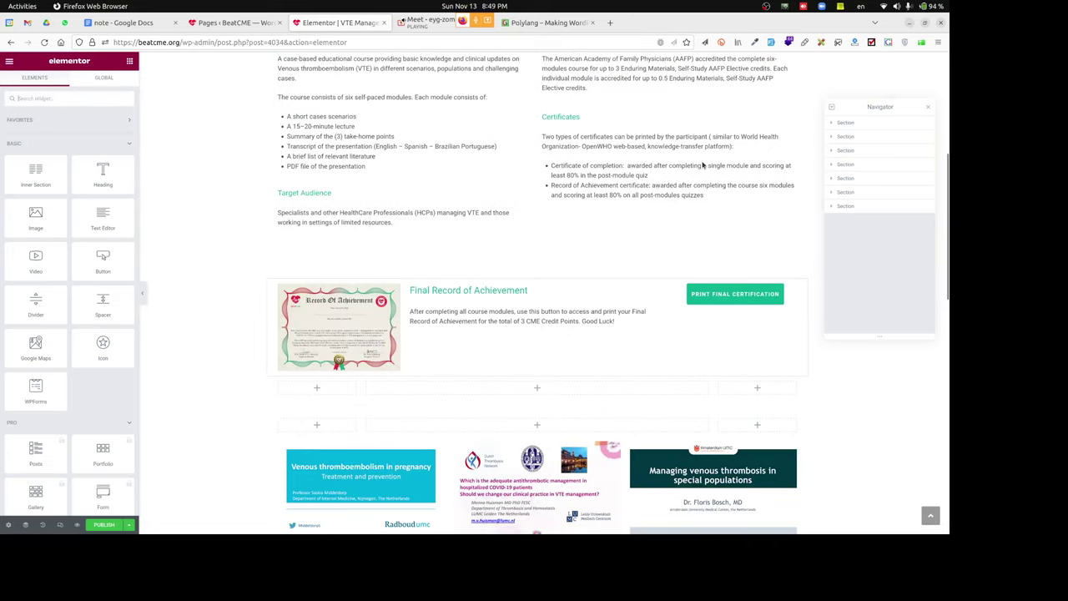
left_click(874, 124)
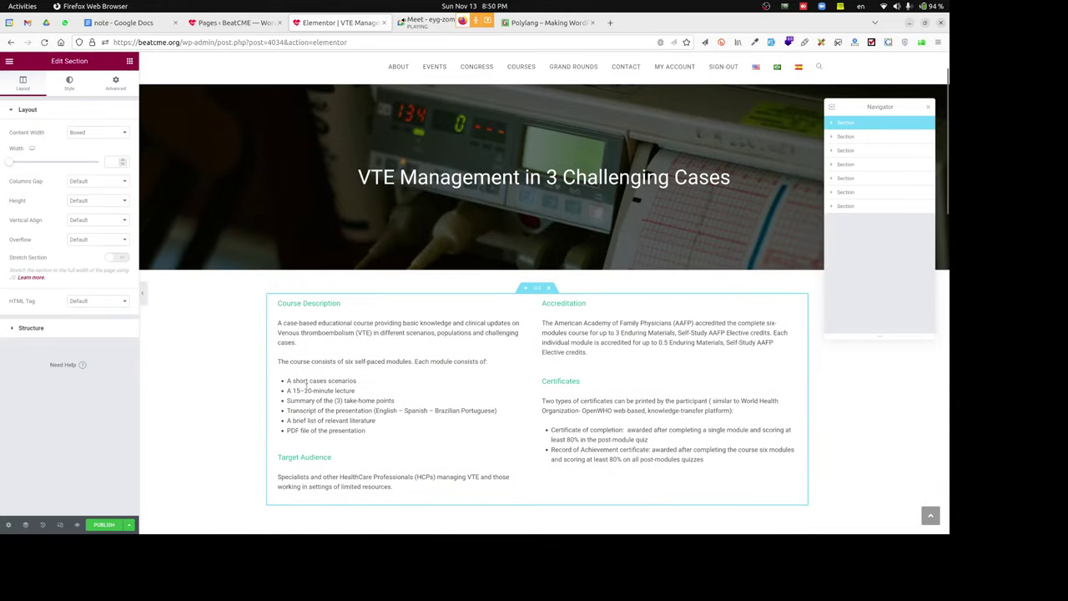
scroll(307, 388, "down", 10)
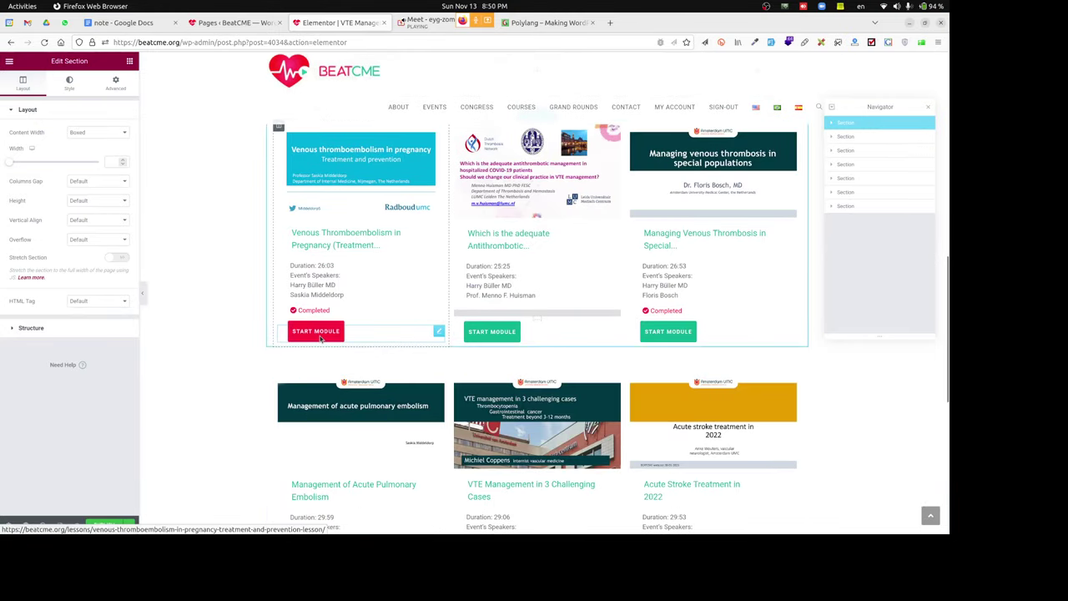
left_click(321, 337)
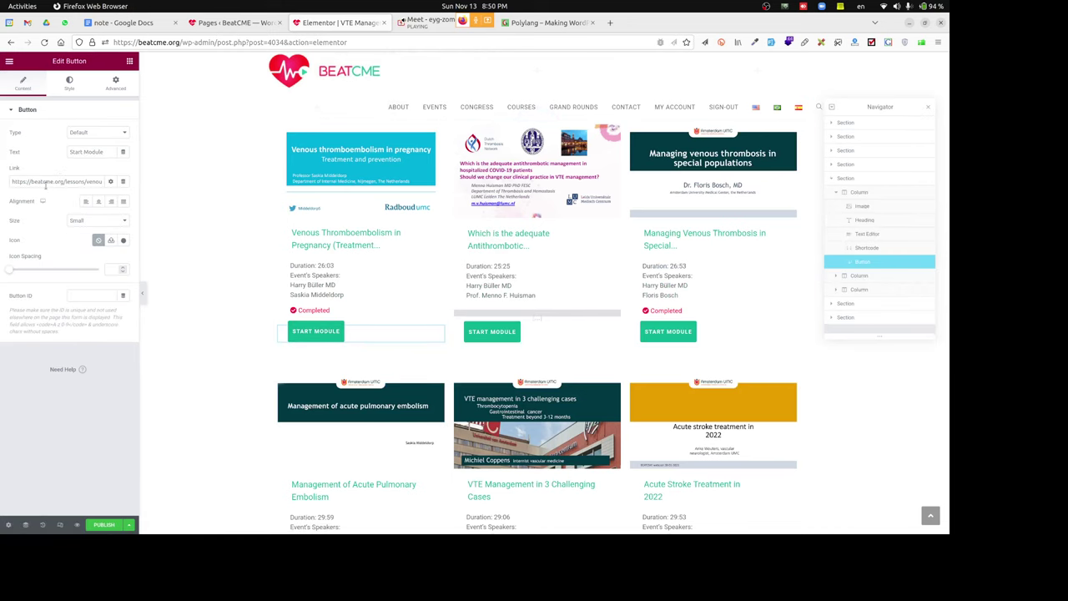
left_click(318, 312)
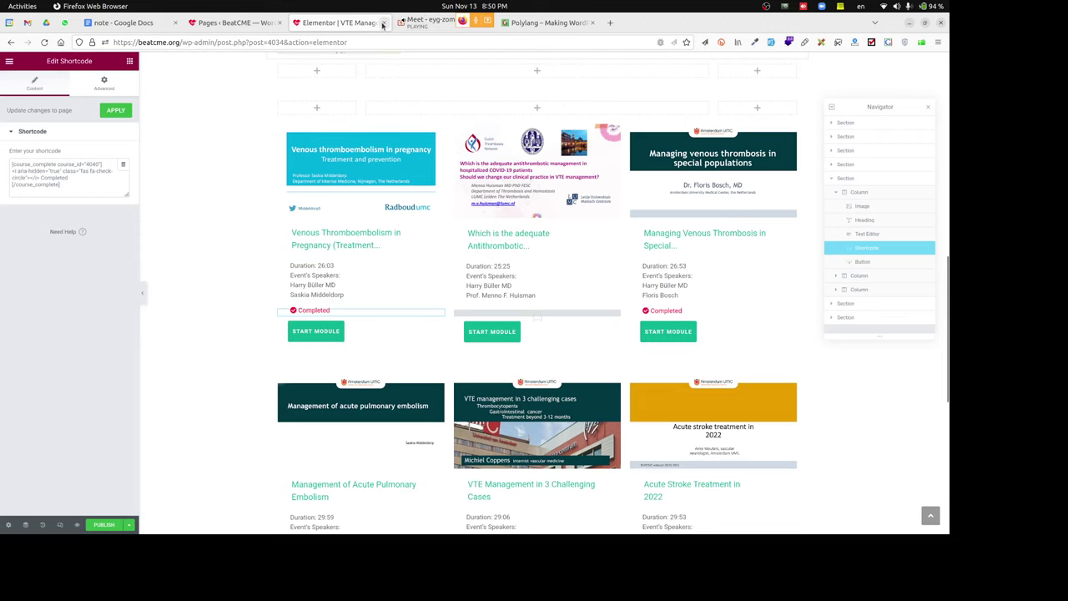
Return to the WordPress admin's list of English pages.
left_click(234, 22)
left_click(235, 22)
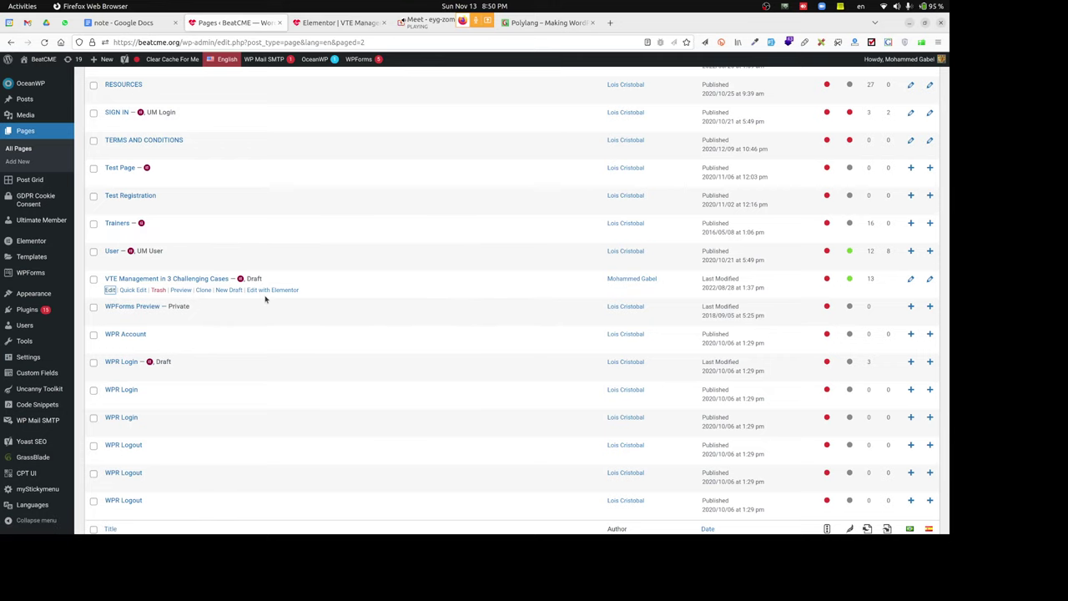
scroll(265, 299, "up", 5)
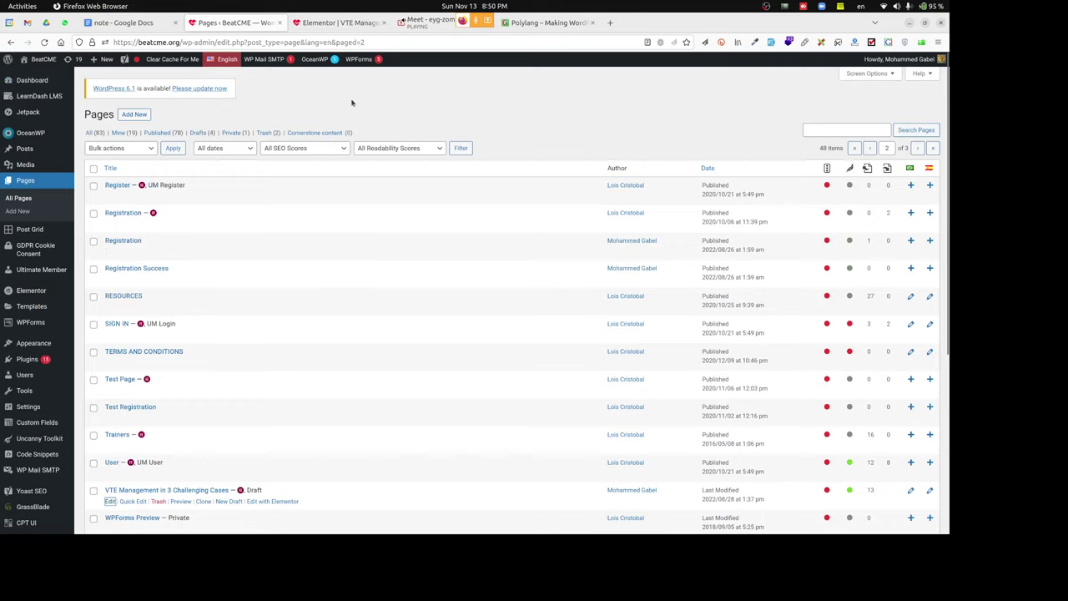
Switch to the private window's Venous Thromboembolism in Pregnancy lesson, play its video with English captions, and pause it.
key("alt+Tab")
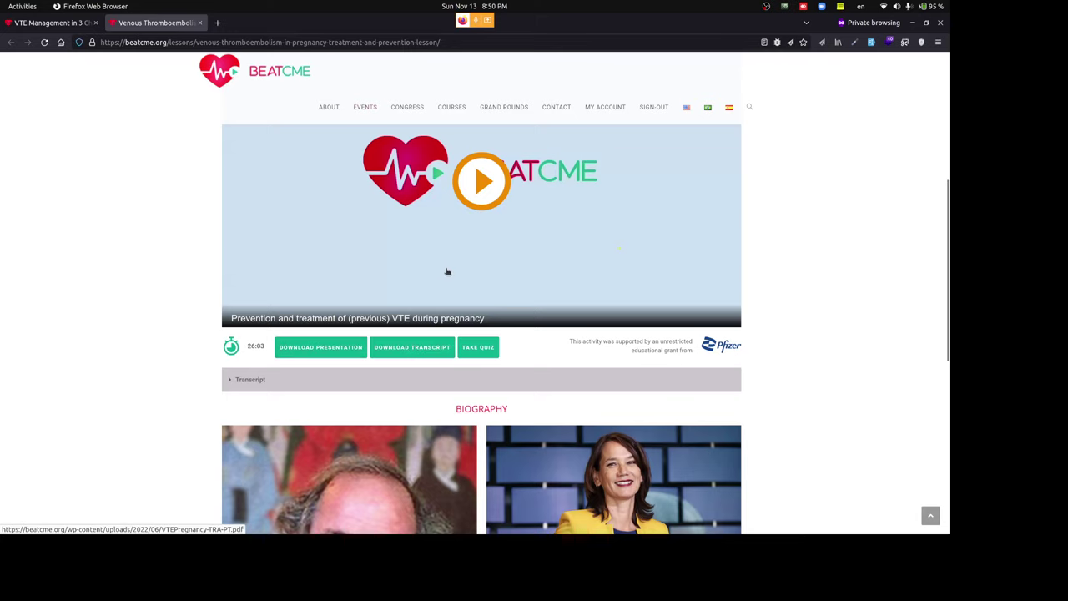
left_click(481, 179)
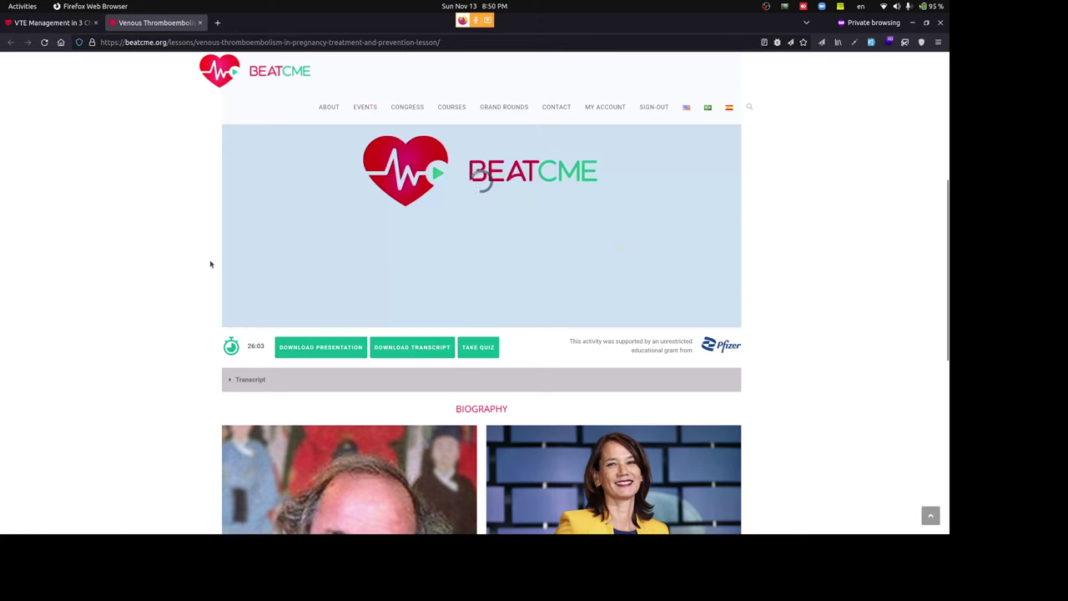
scroll(212, 262, "up", 2)
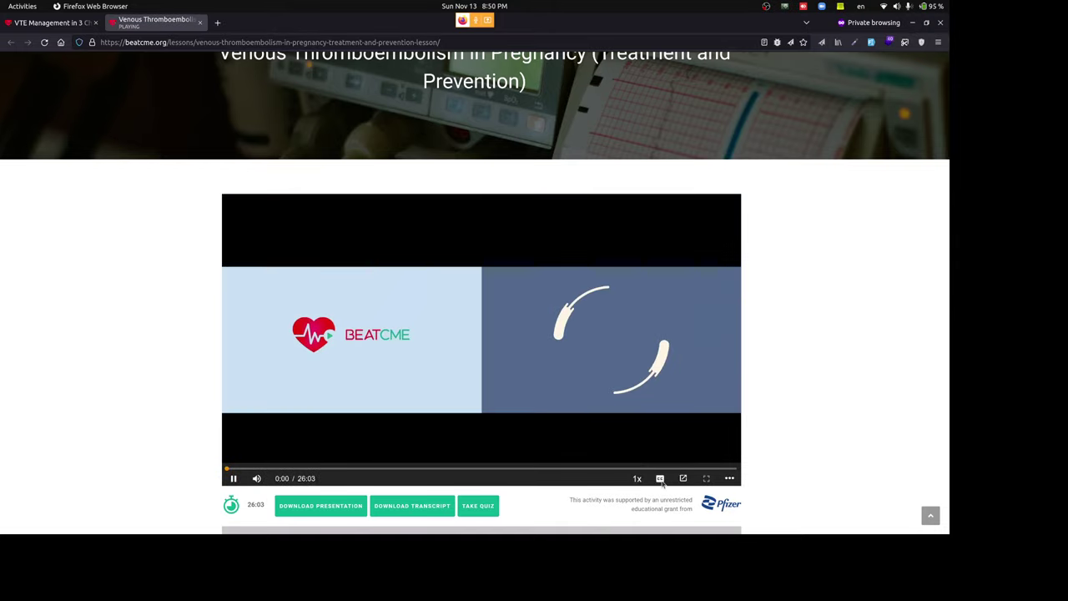
left_click(660, 480)
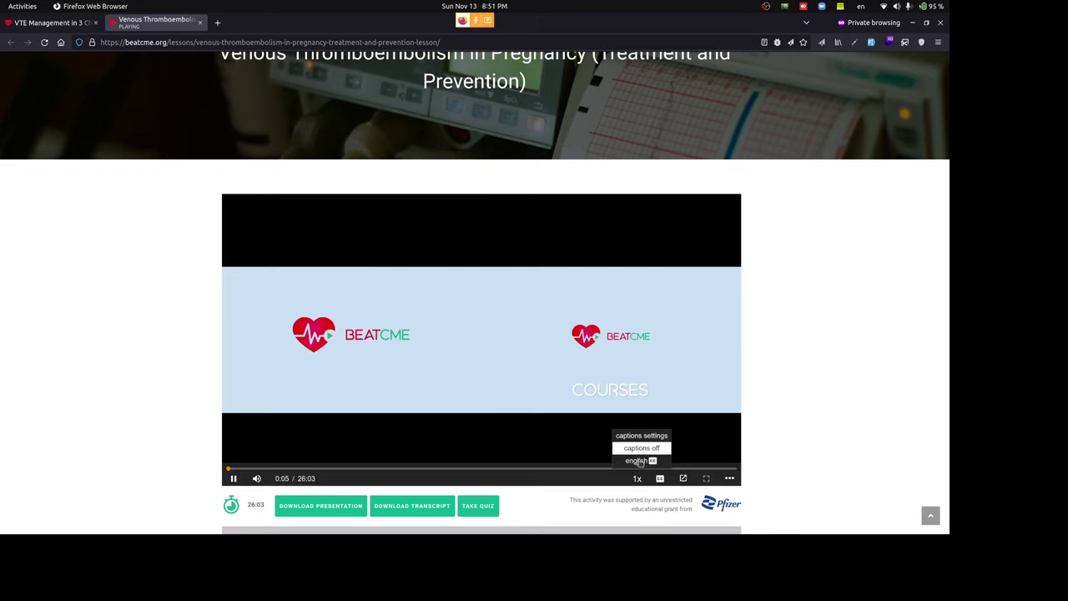
left_click(639, 461)
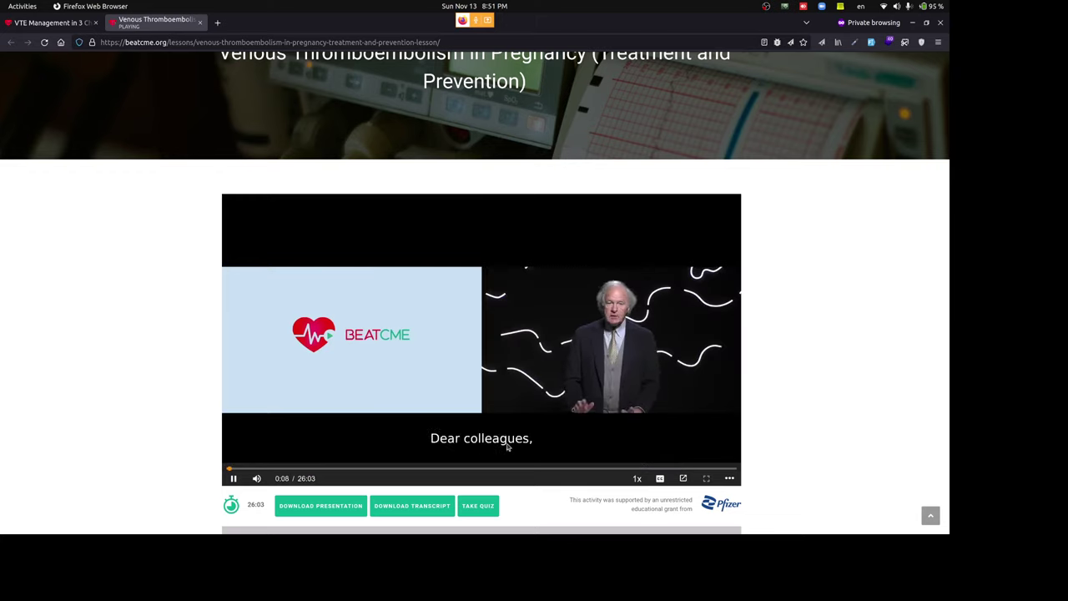
left_click(235, 478)
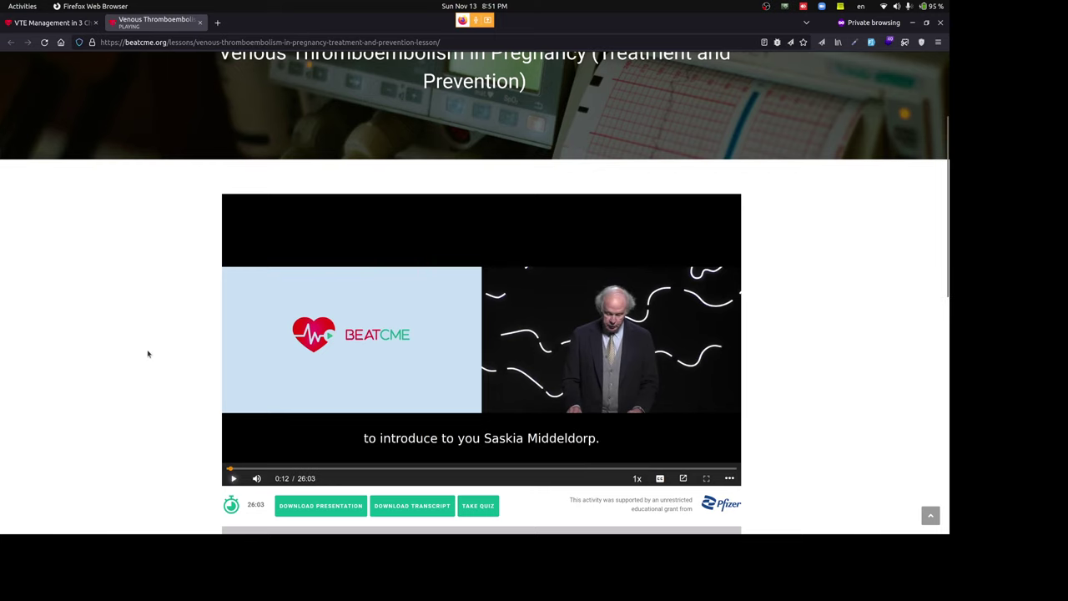
Open the Venous Thromboembolism in Pregnancy module quiz from the lesson page and view its first question.
scroll(147, 354, "up", 3)
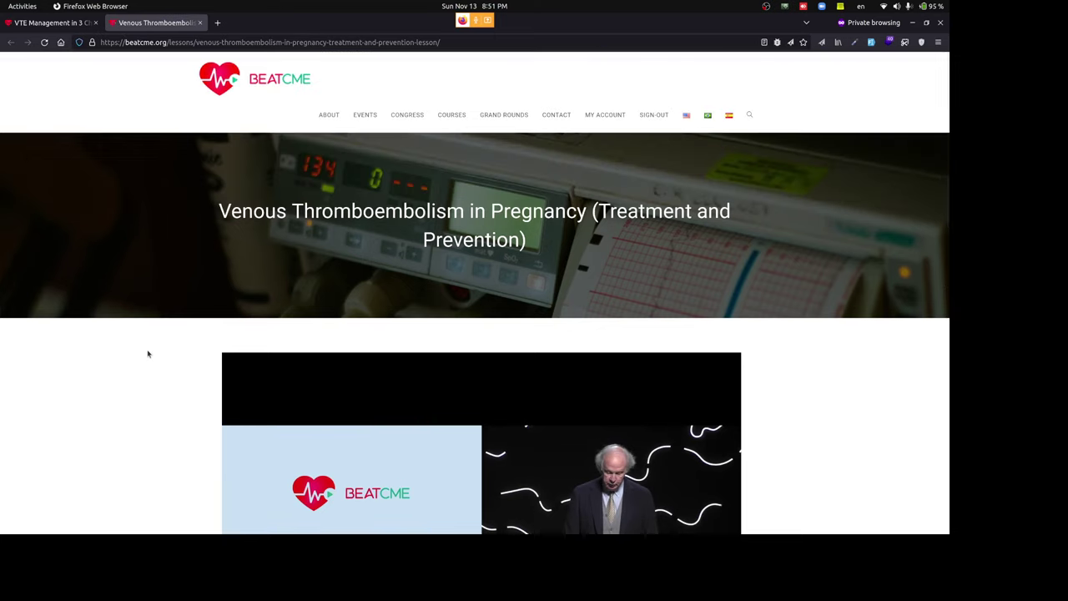
scroll(147, 353, "down", 5)
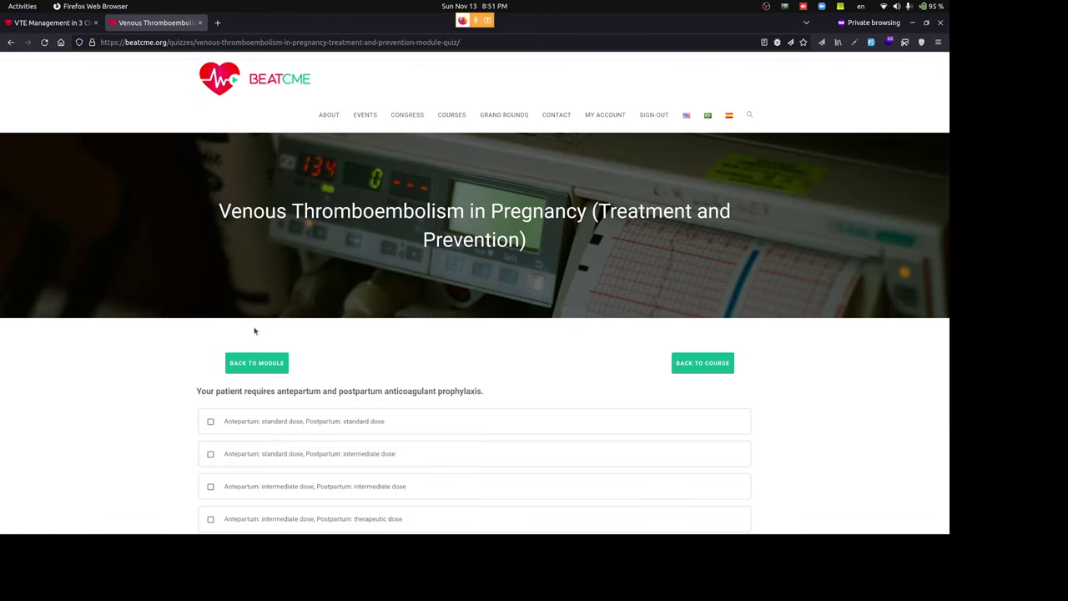
scroll(126, 416, "down", 3)
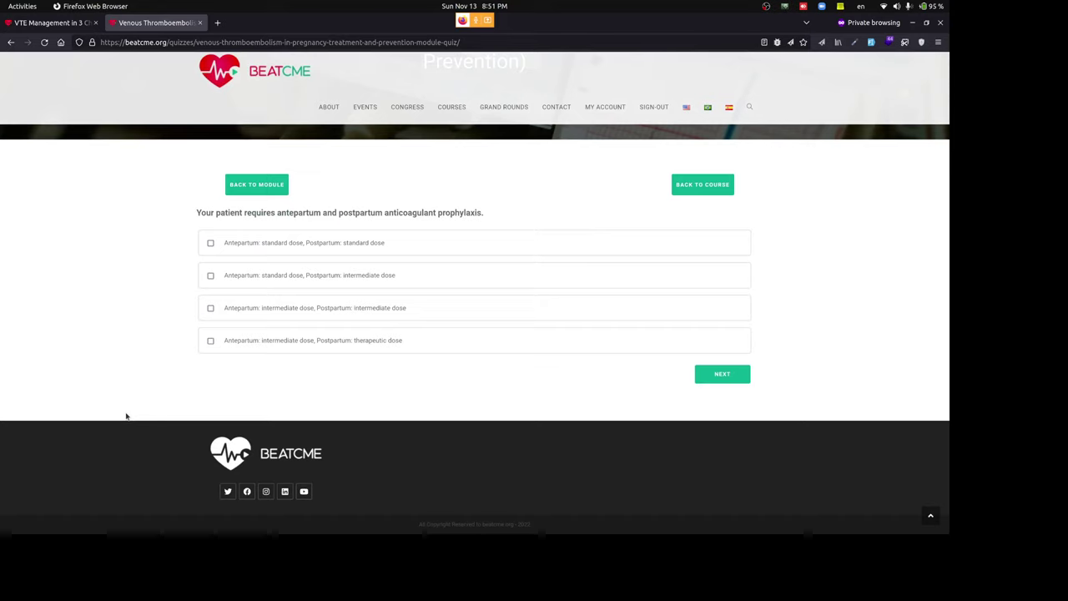
Answer the quiz with both standard antepartum dose options, and scheduled (induced) delivery with discontinuation of LMWH 24 hours before.
left_click(210, 242)
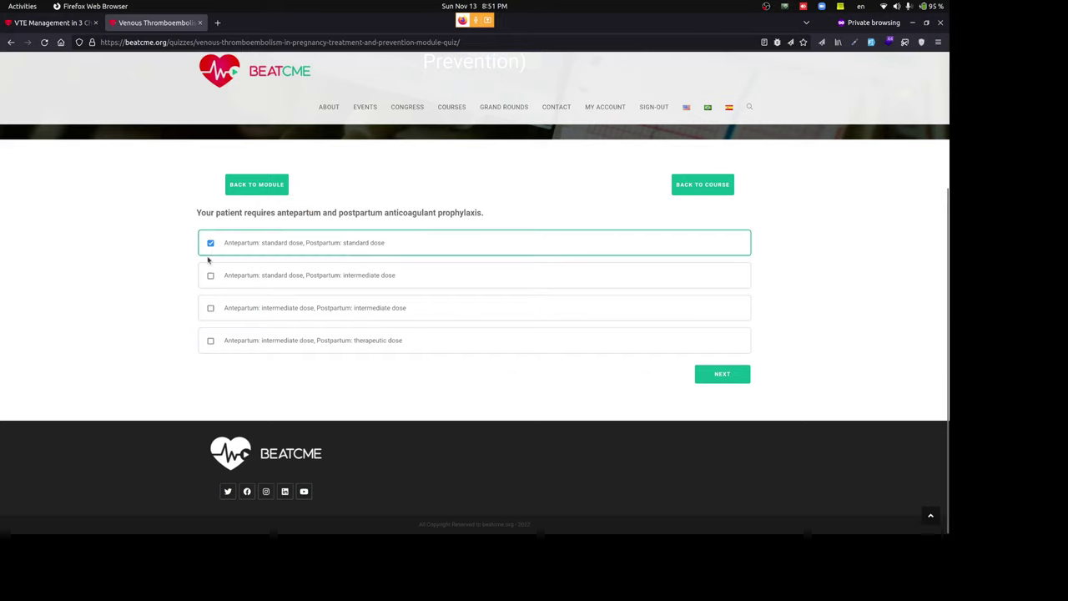
left_click(211, 276)
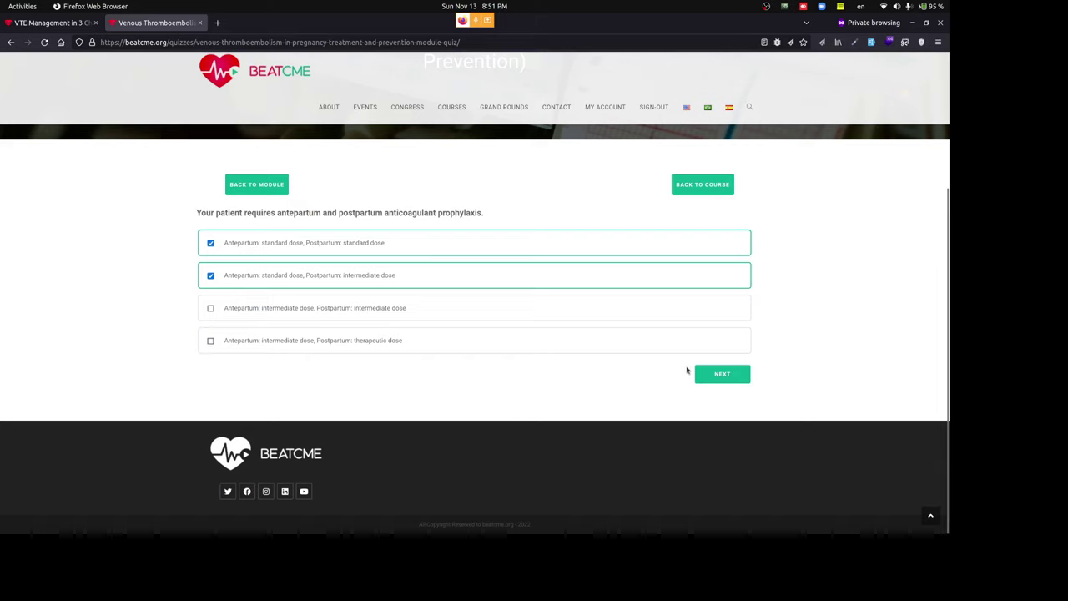
left_click(722, 374)
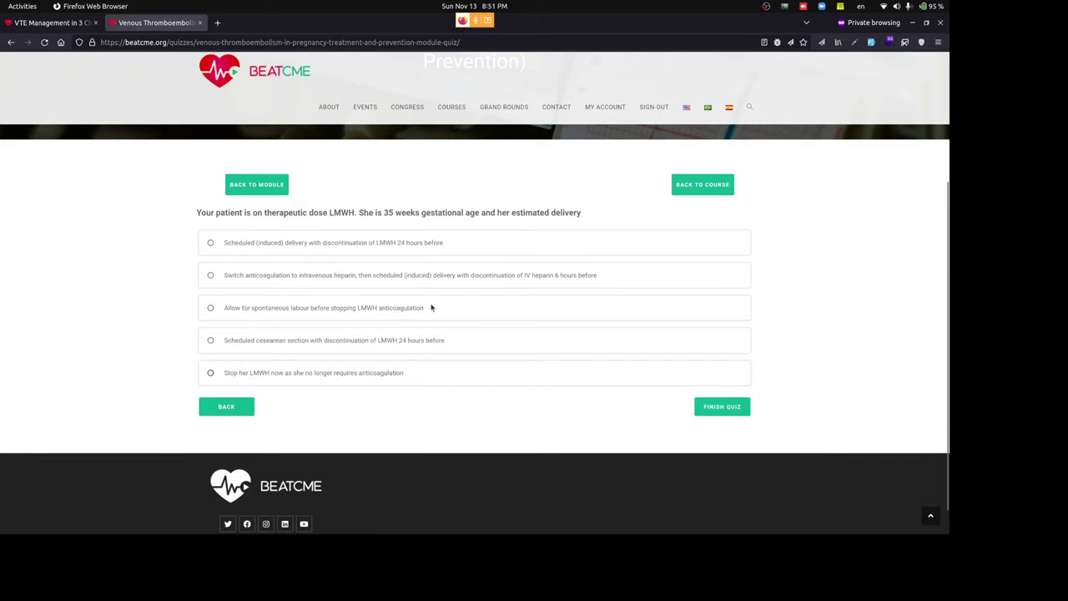
left_click(210, 243)
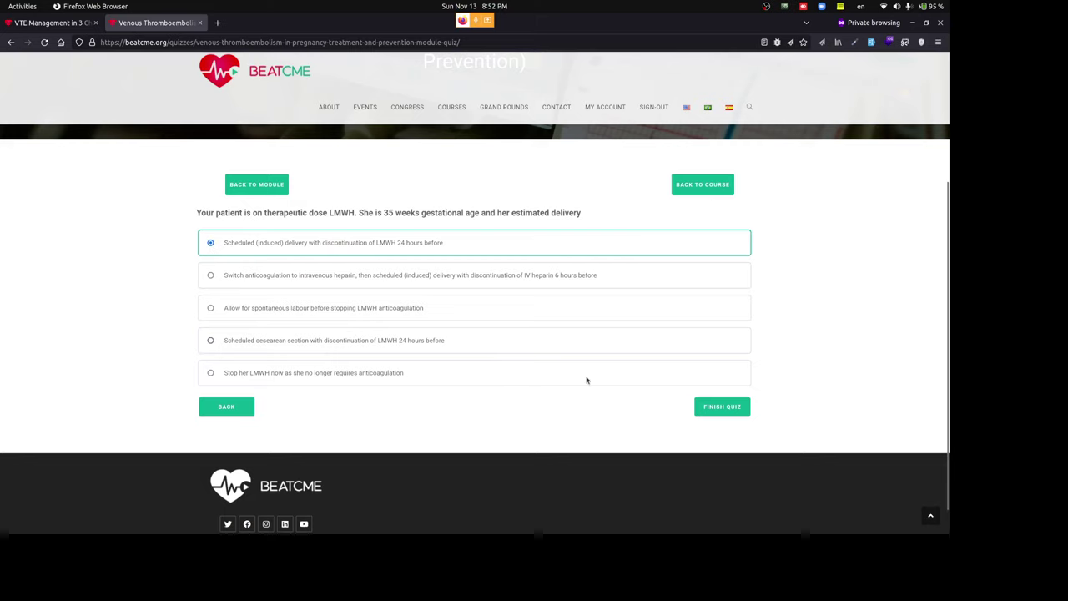
left_click(722, 406)
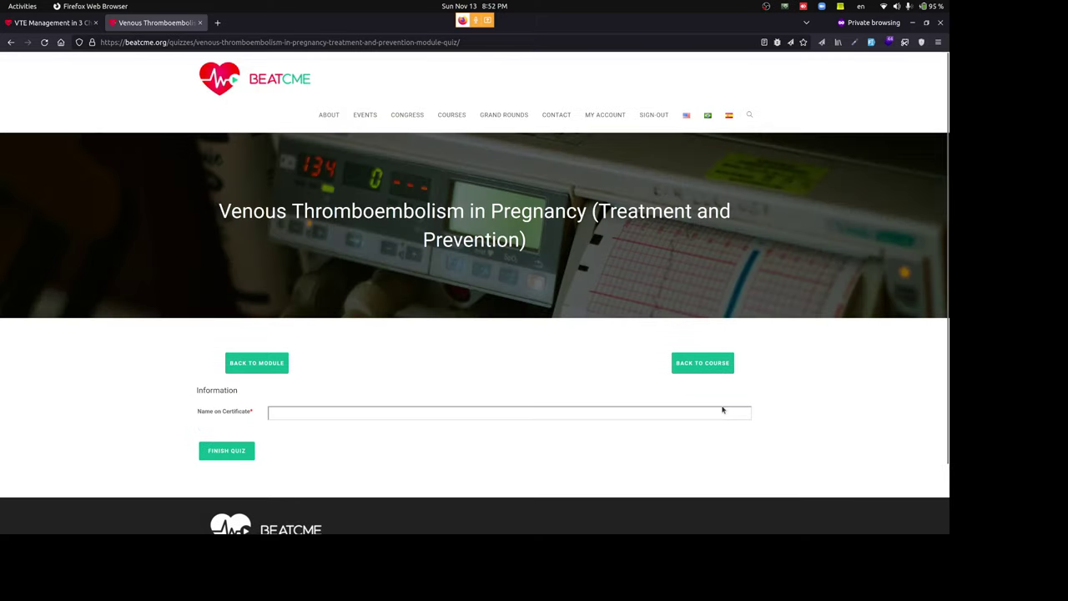
Enter the participant's name for the certificate, submit the quiz and view the results with the certificate option.
left_click(520, 409)
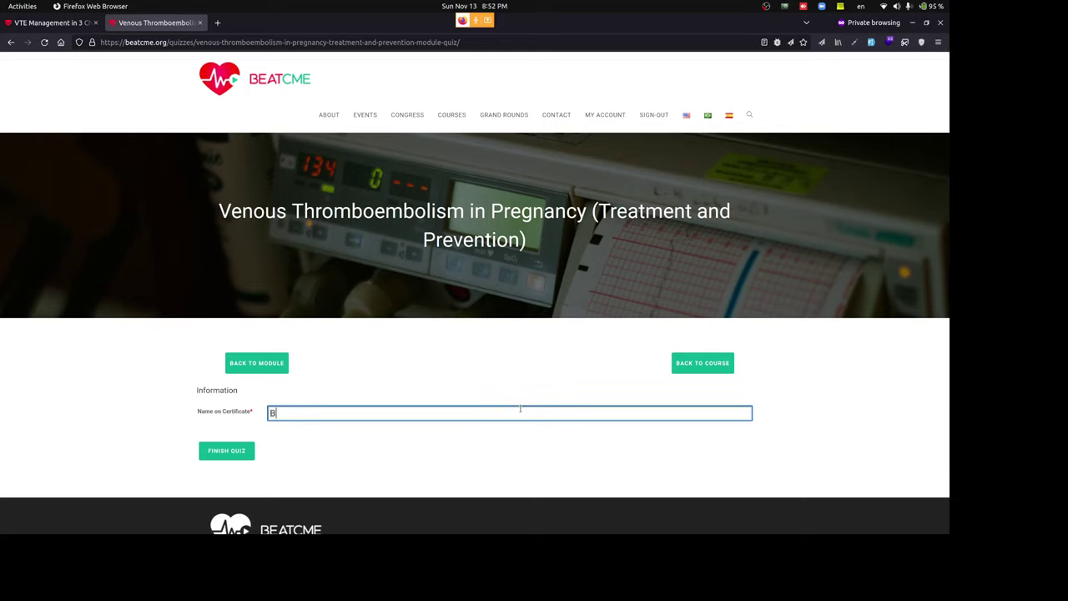
type("Batman")
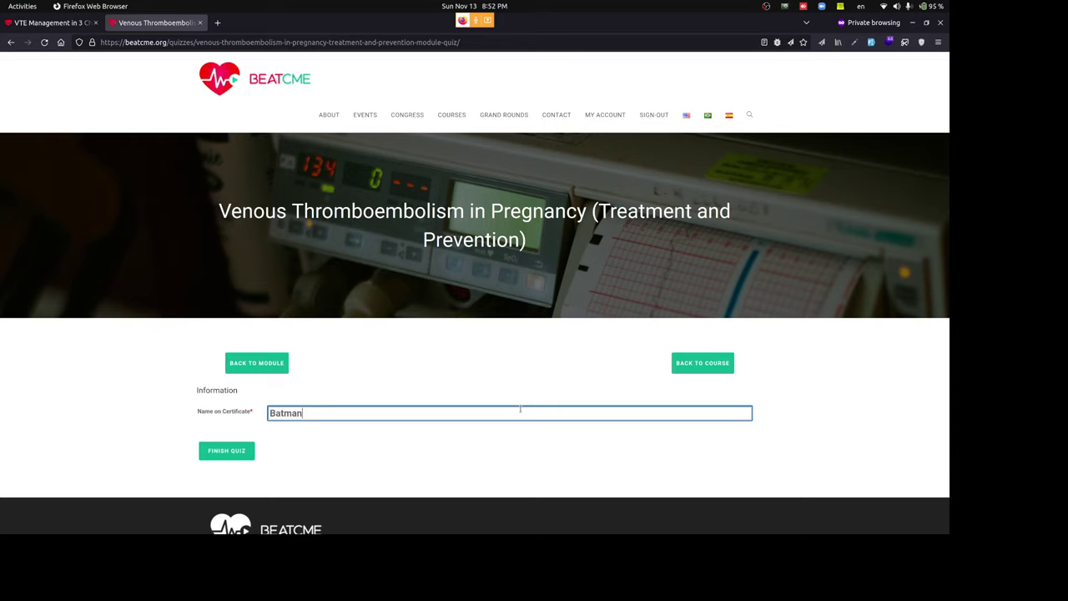
left_click(236, 451)
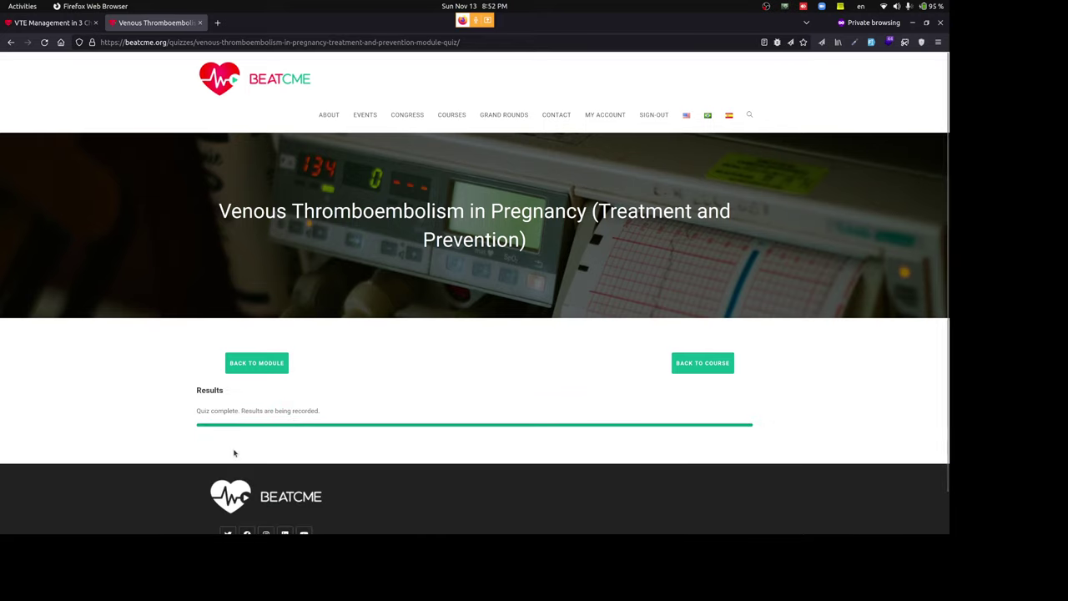
scroll(234, 449, "down", 3)
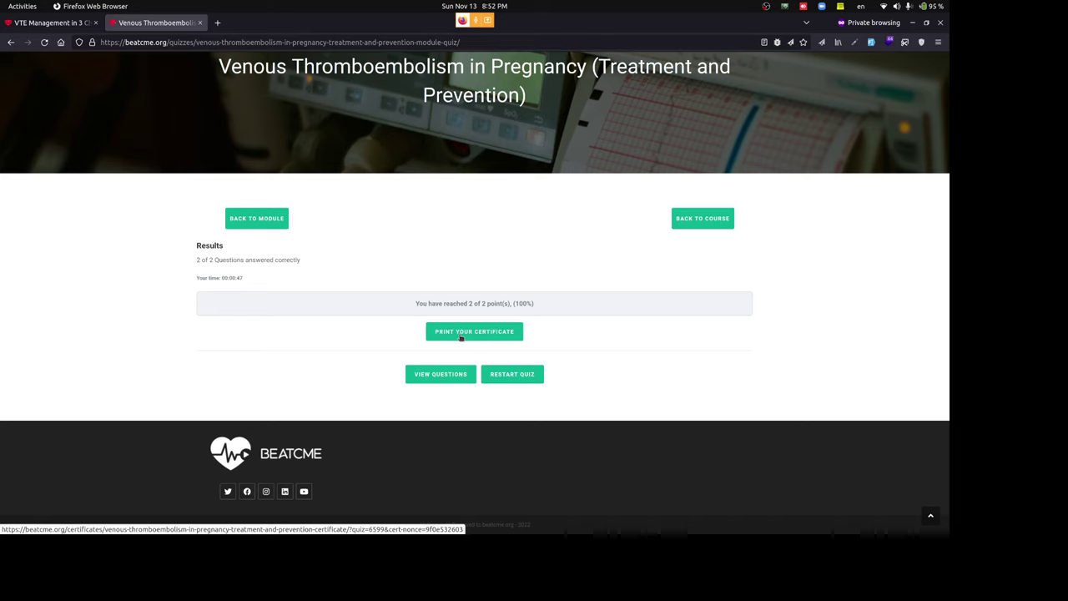
Check the completion marks for all modules on the Portuguese course page, then return to the quiz results.
left_click(66, 23)
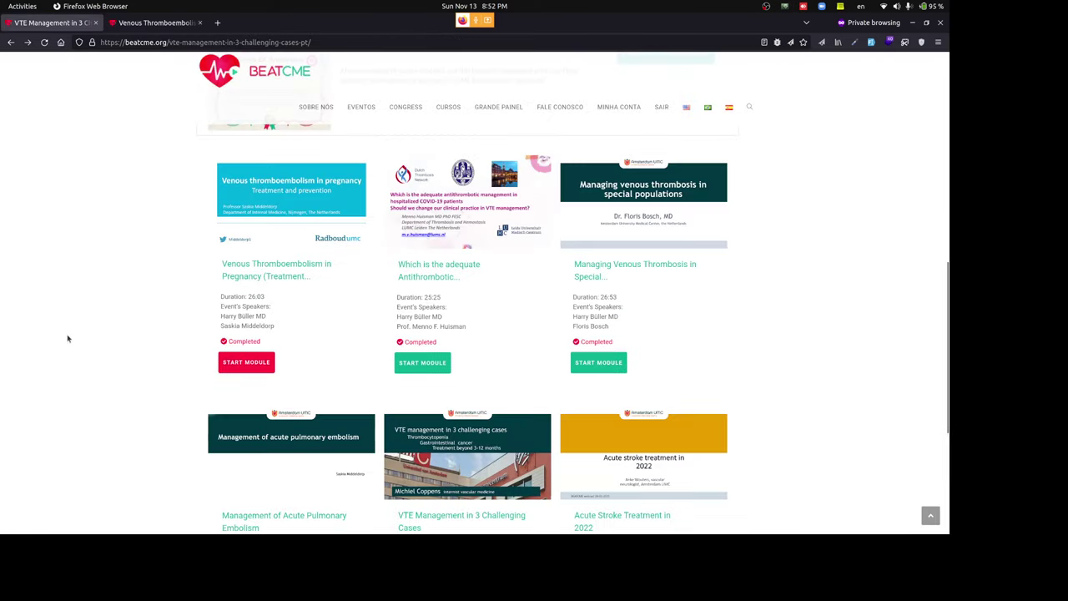
scroll(69, 338, "down", 2)
scroll(68, 338, "down", 3)
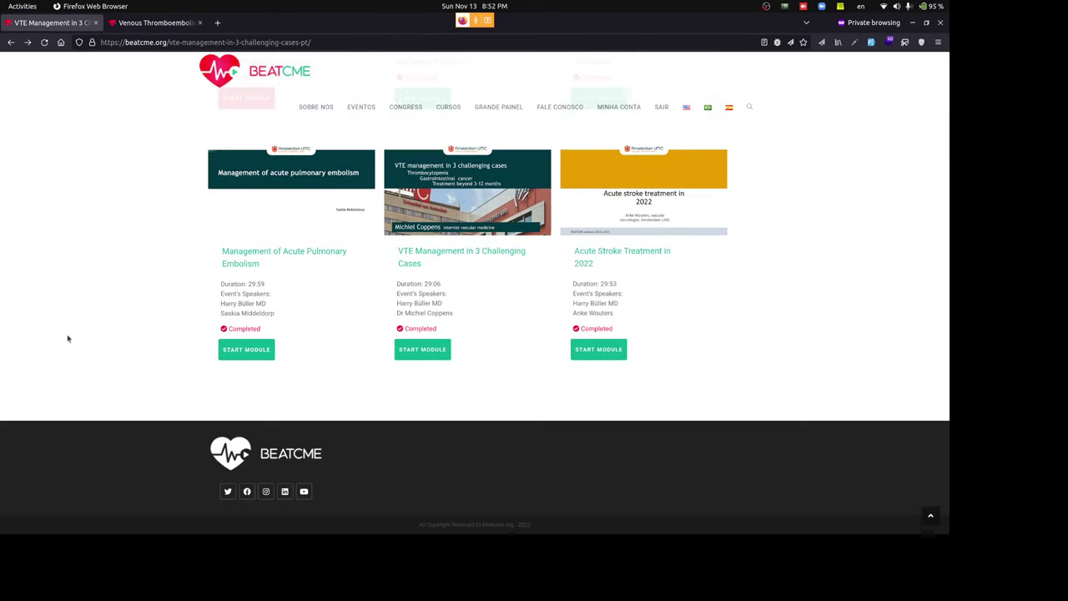
scroll(68, 337, "up", 4)
scroll(125, 242, "up", 1)
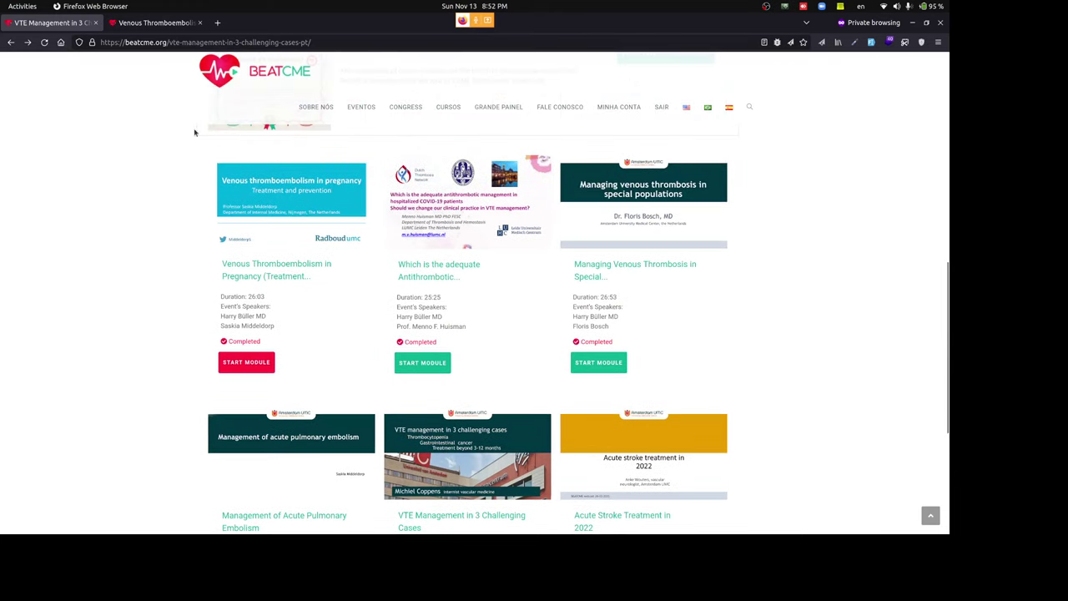
left_click(157, 23)
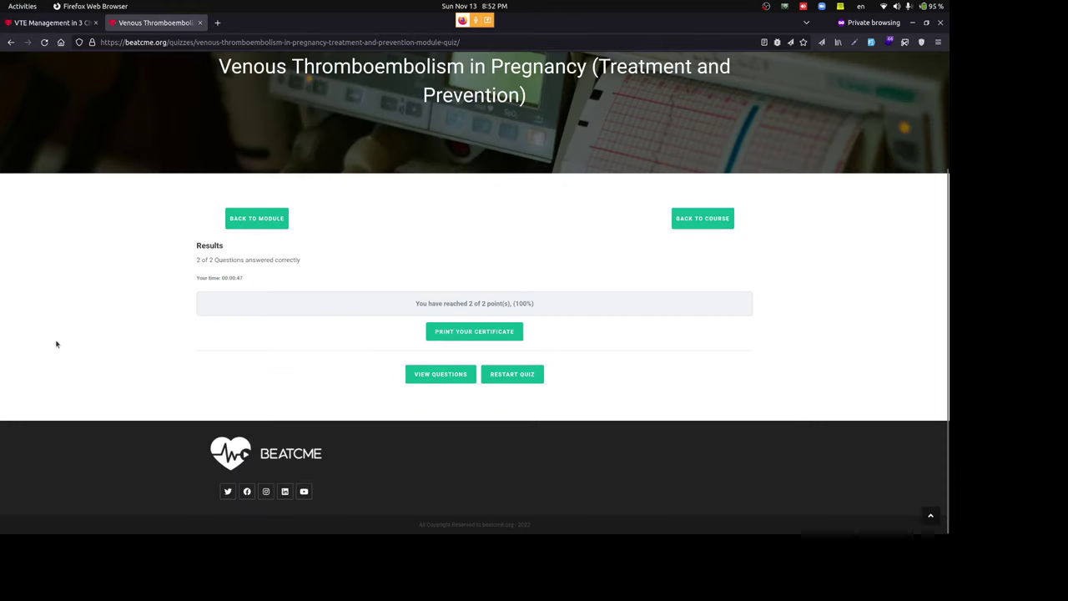
Open the completion certificate from the quiz results and view its contents.
left_click(457, 335)
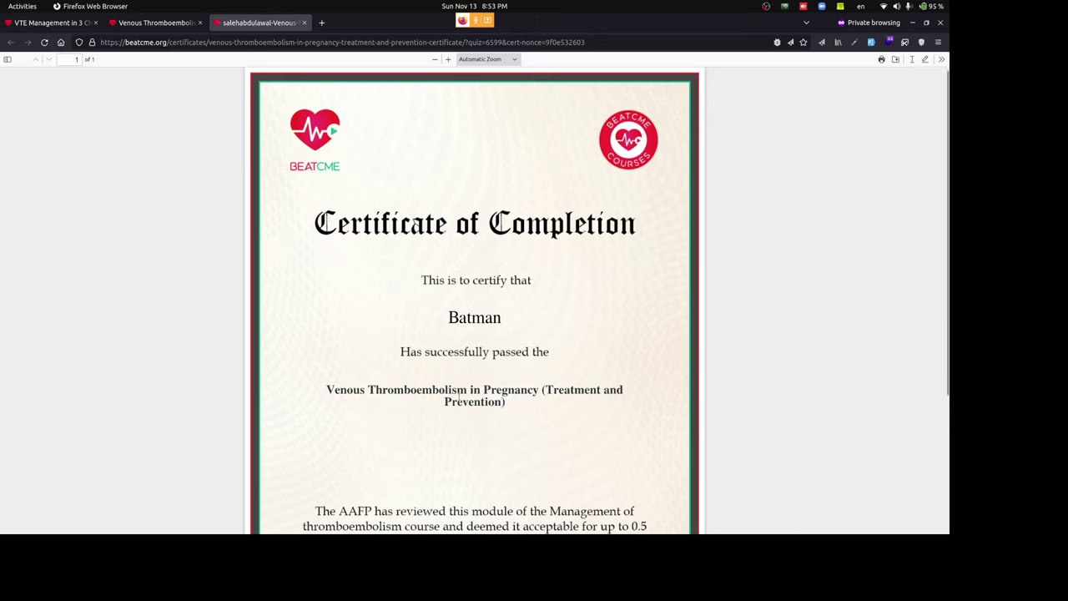
scroll(465, 408, "down", 5)
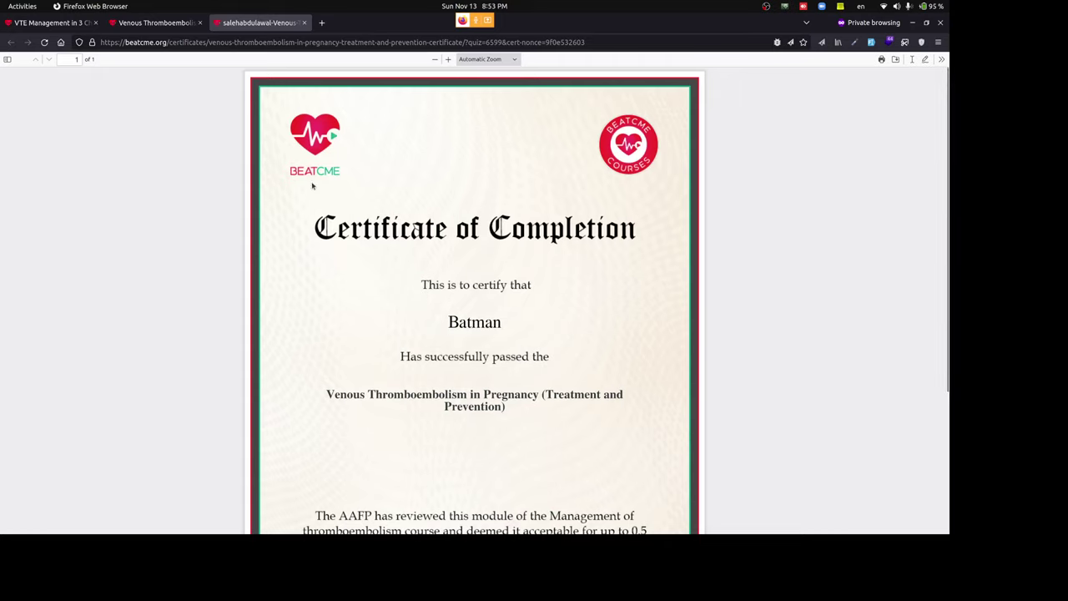
Switch to the WordPress admin window and open the Venous Thromboembolism in Pregnancy quiz from LearnDash's quizzes for editing in a new tab.
key("alt+Tab")
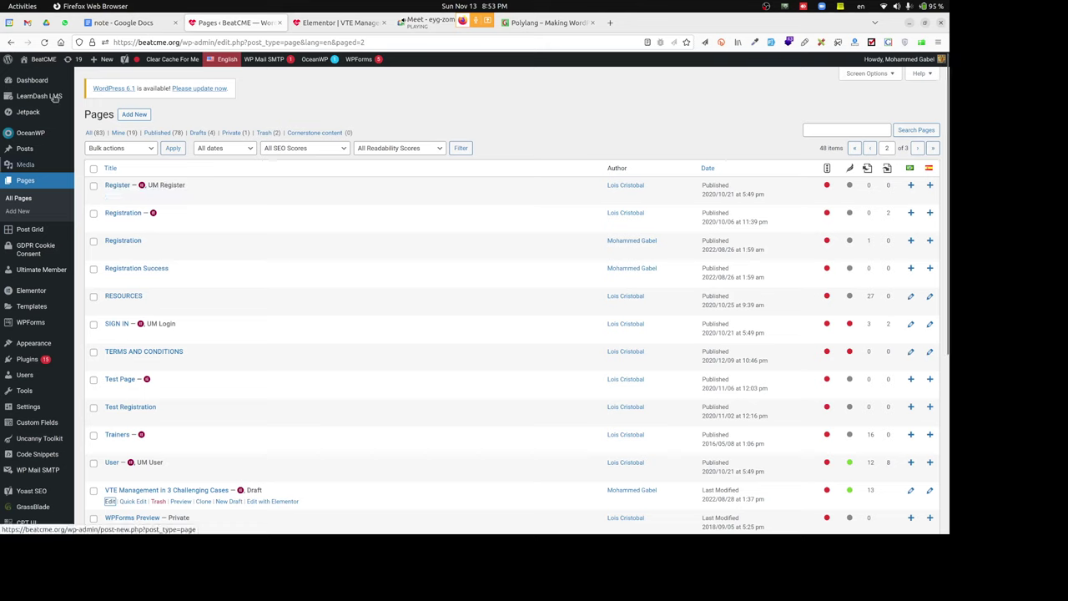
mouse_move(51, 96)
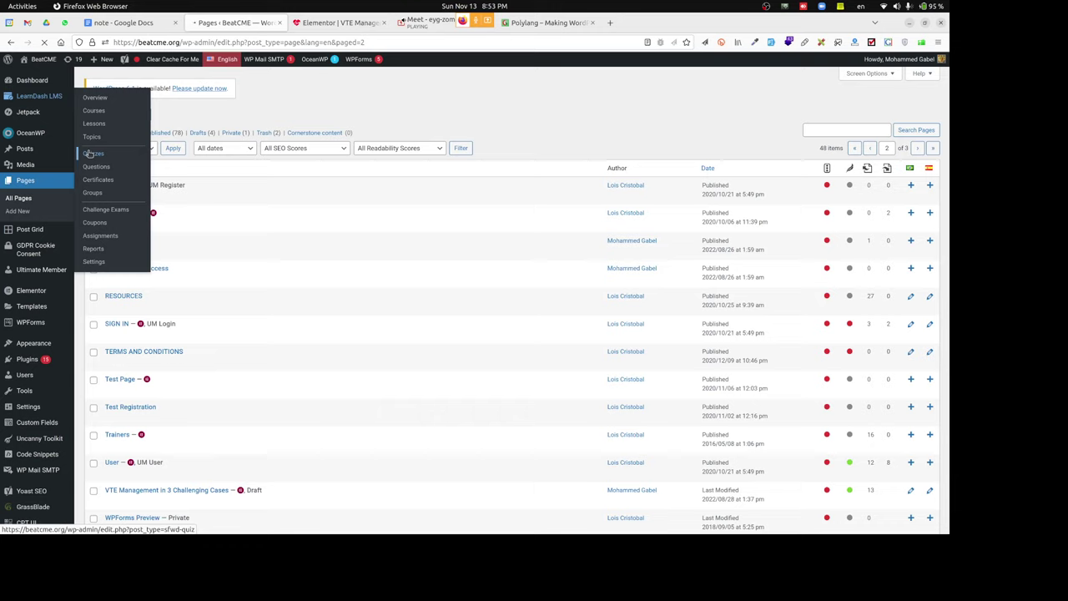
left_click(89, 153)
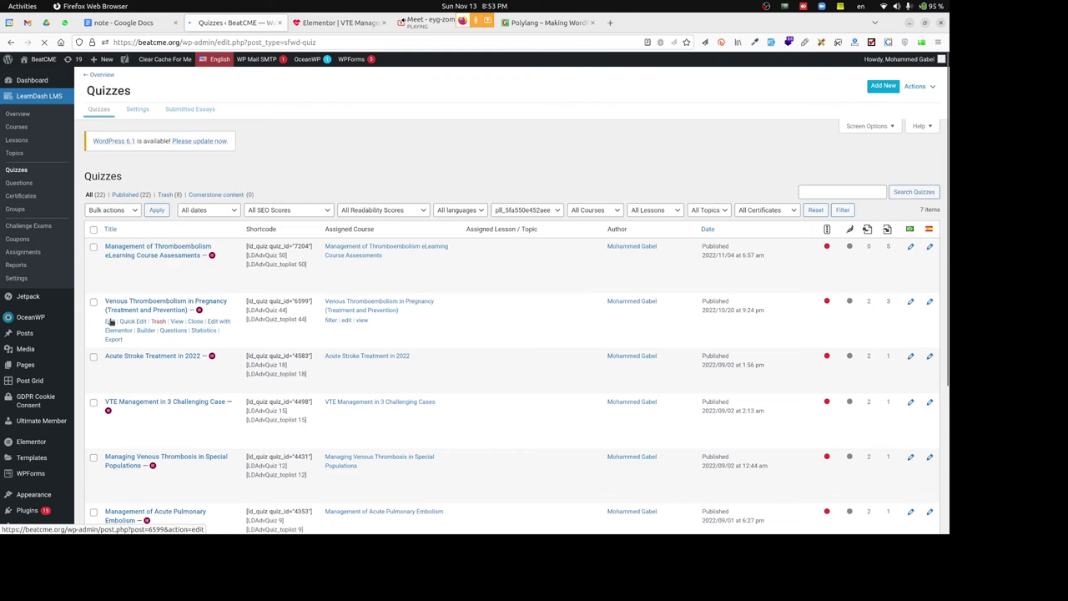
right_click(110, 320)
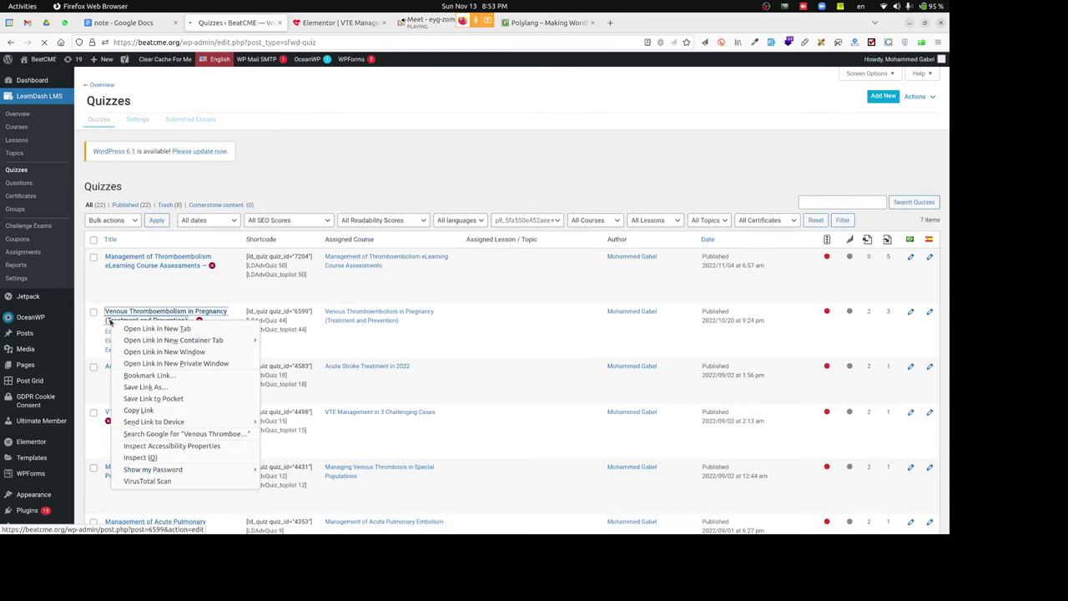
left_click(84, 281)
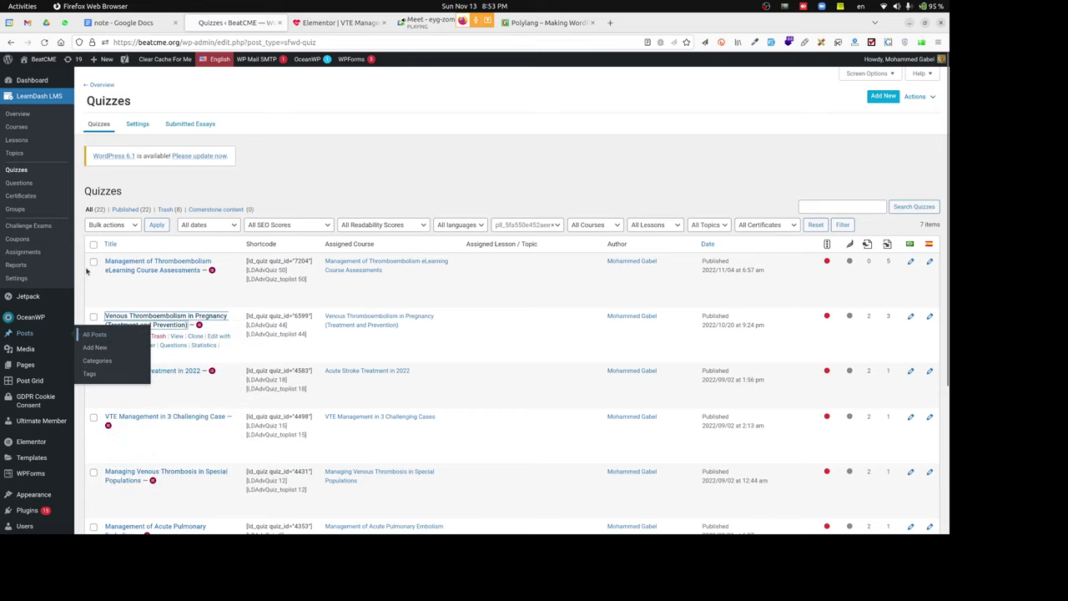
left_click(82, 278)
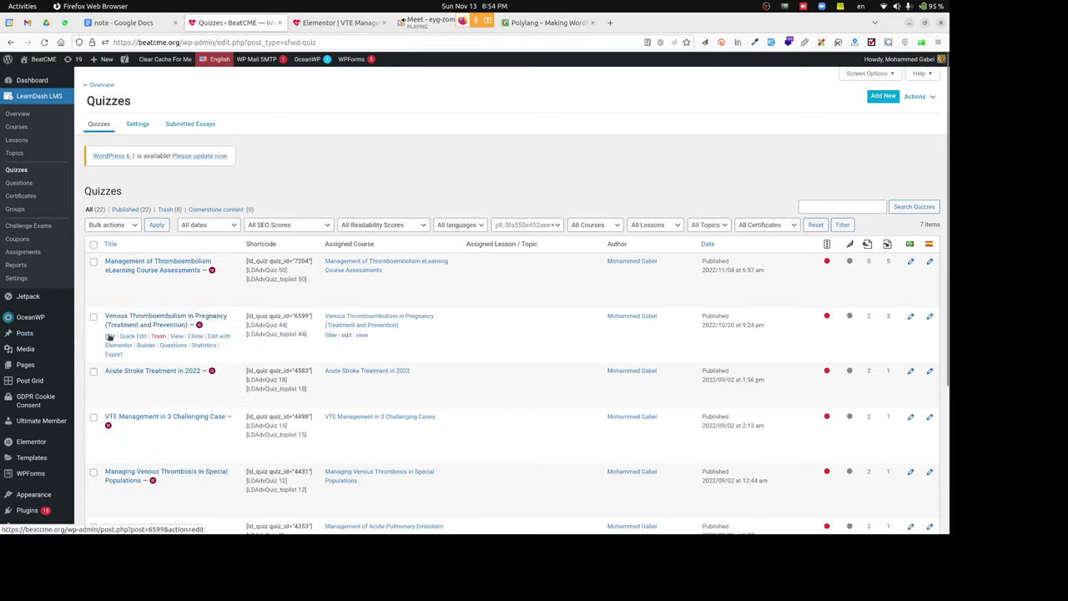
right_click(110, 336)
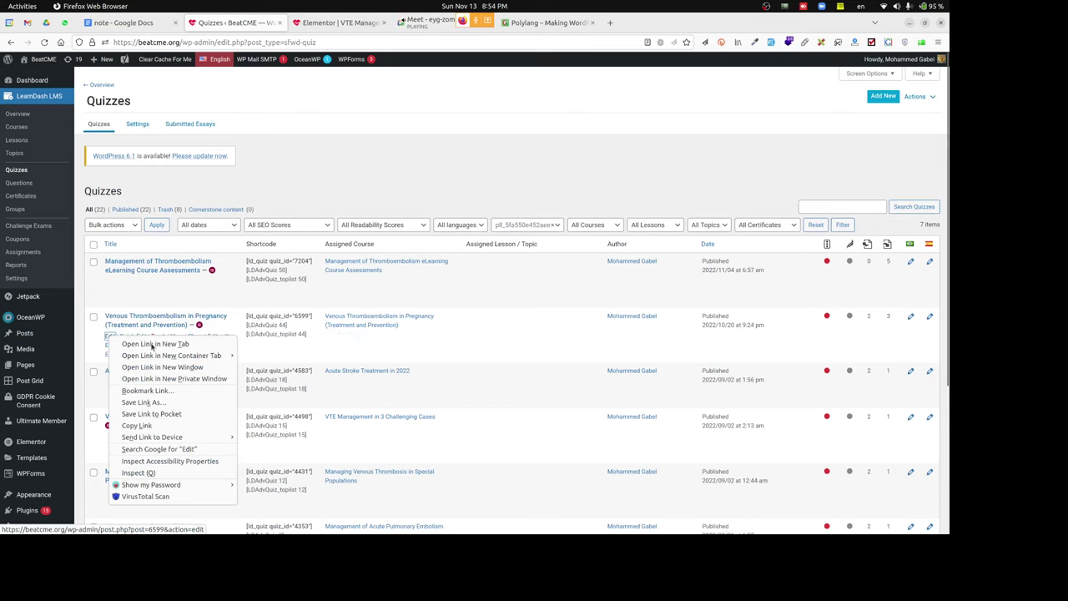
left_click(152, 344)
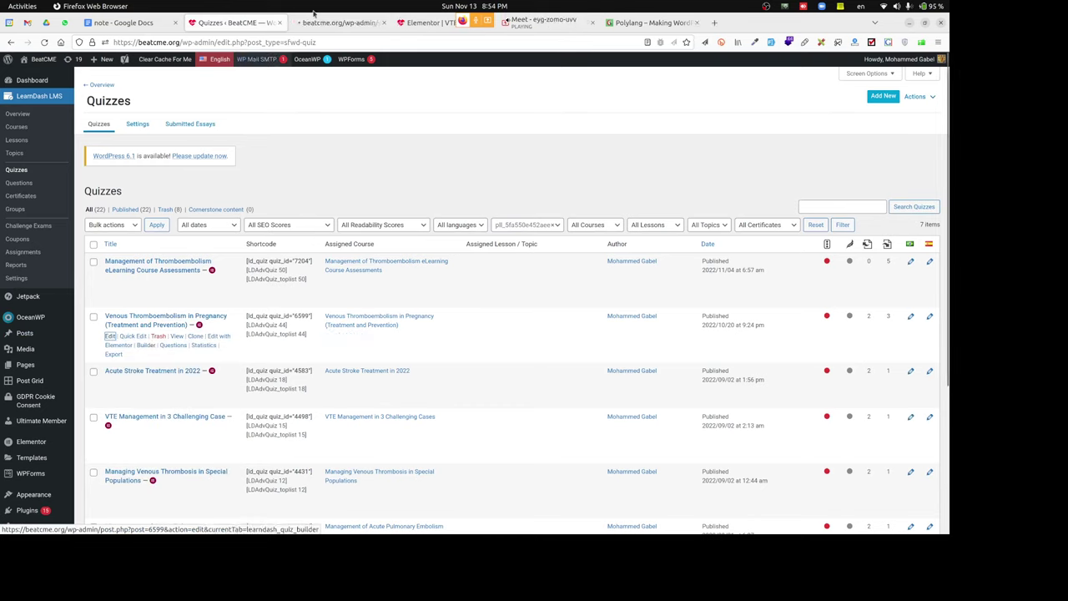
Close the Elementor editor tab of the course page, leaving without saving.
key("ctrl+Tab")
left_click(428, 24)
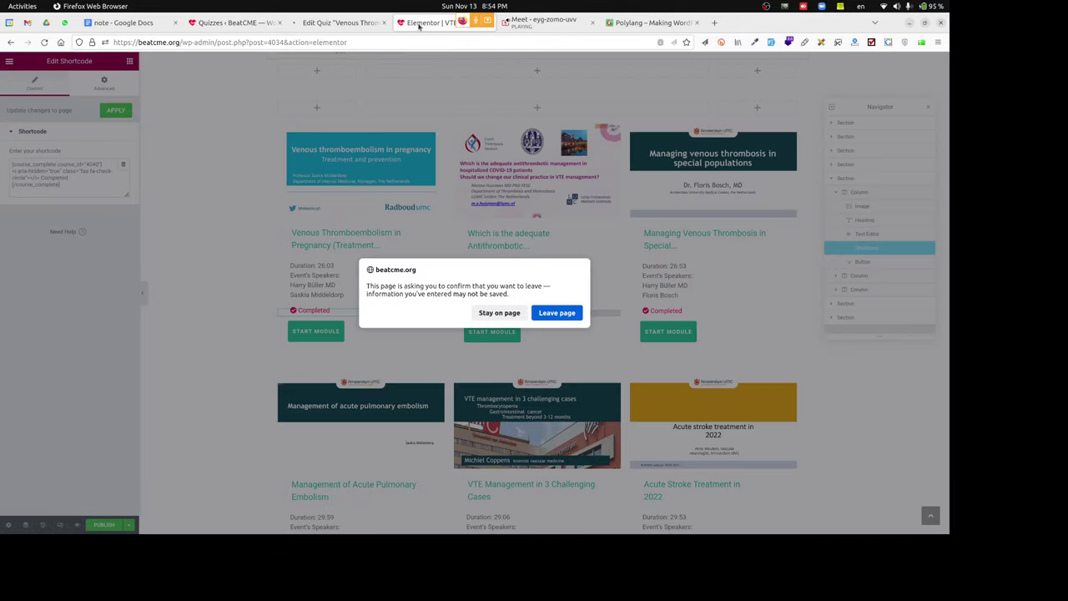
right_click(418, 25)
left_click(551, 313)
right_click(416, 30)
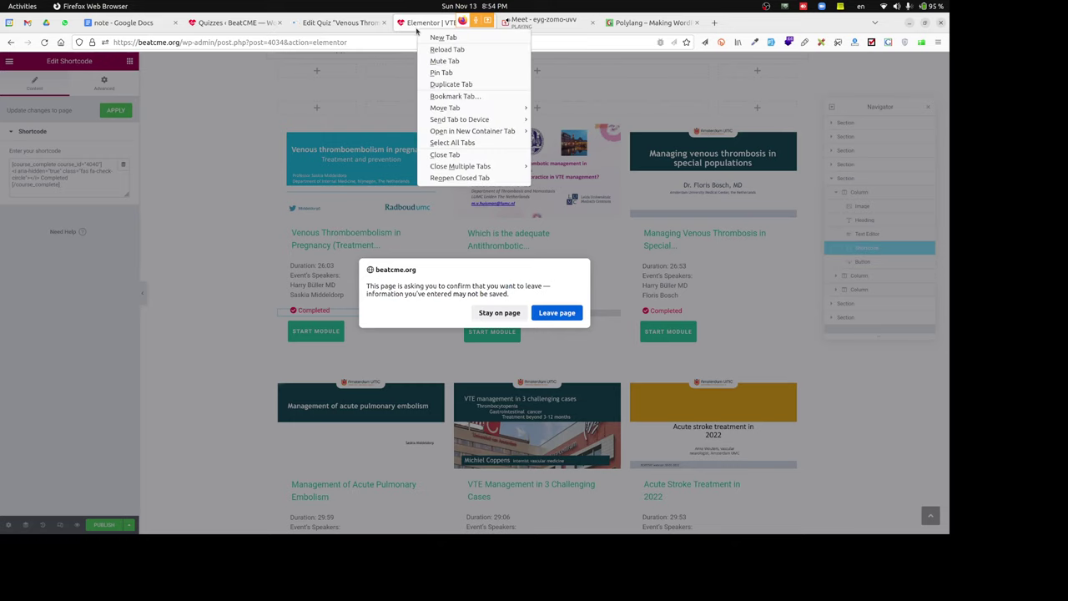
left_click(445, 155)
key("Return")
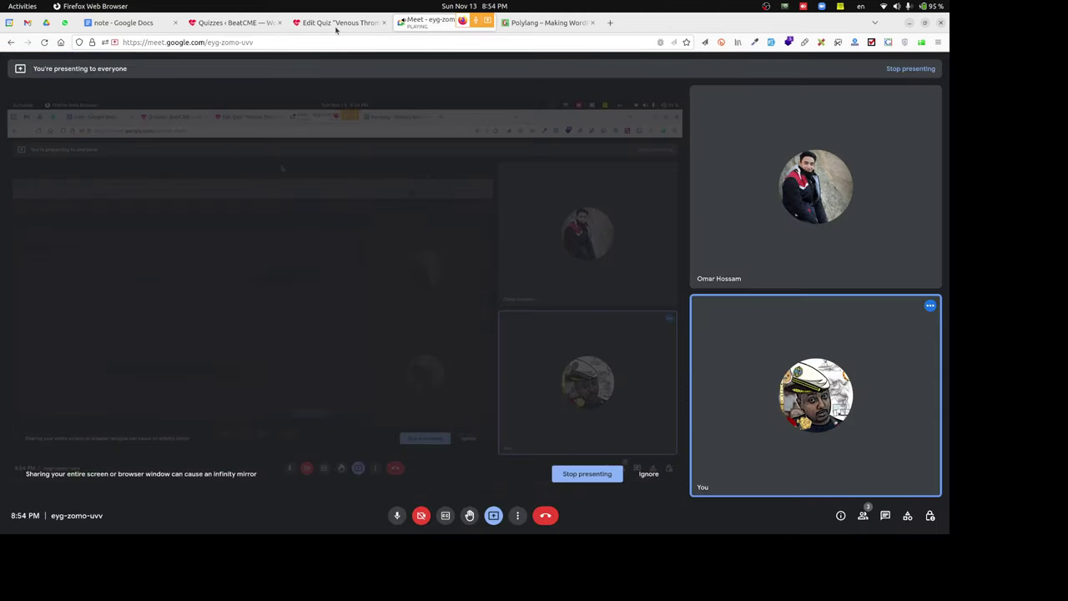
In the quiz's builder, swap the two questions and restore their order, then expand the prophylactic LMWH dose question to view its answers.
left_click(334, 25)
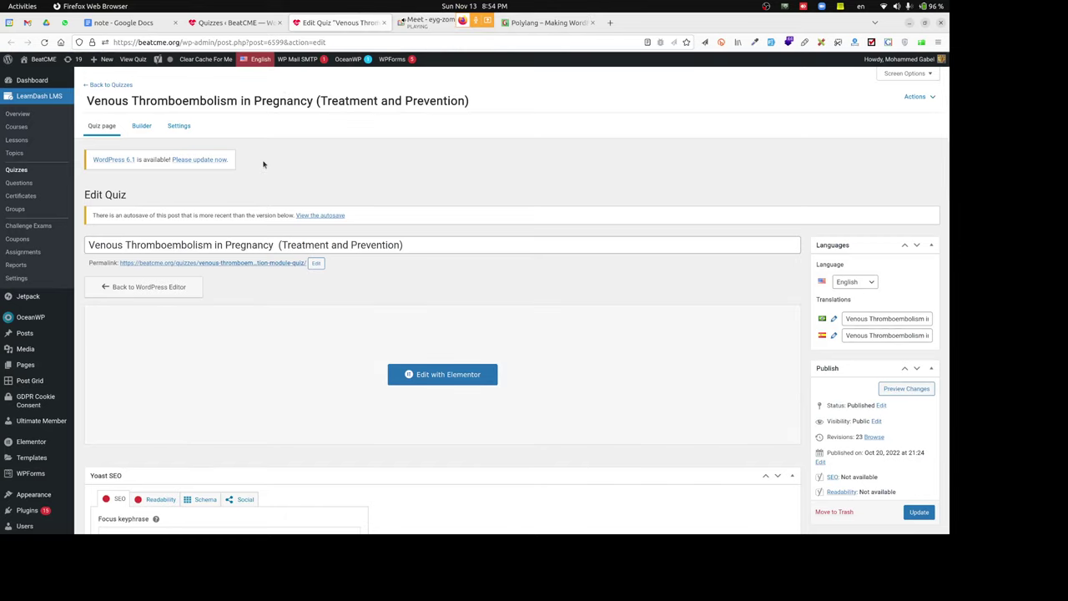
left_click(143, 127)
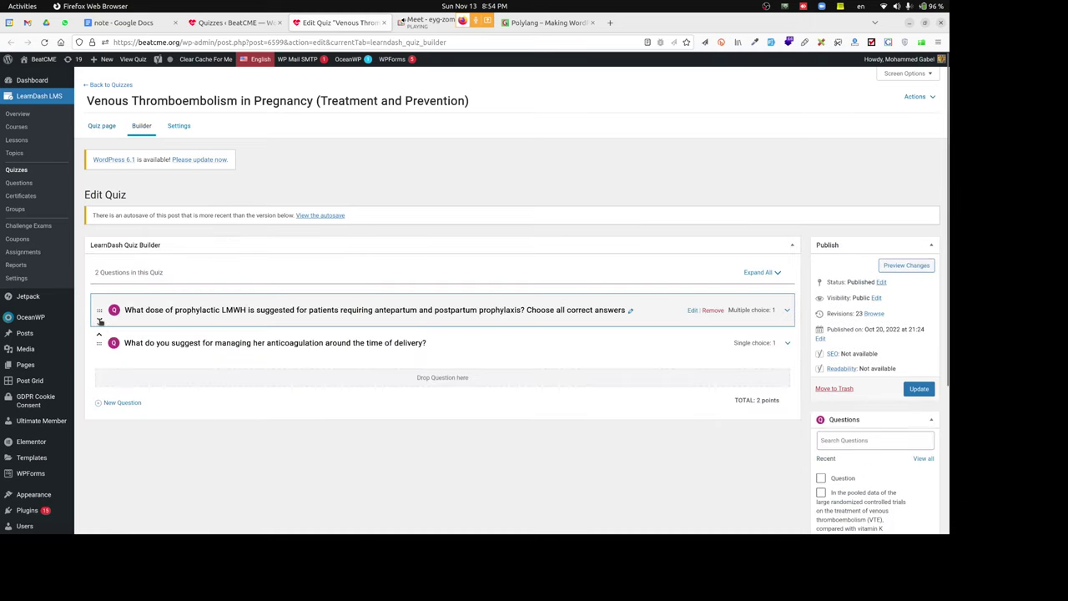
left_click(99, 321)
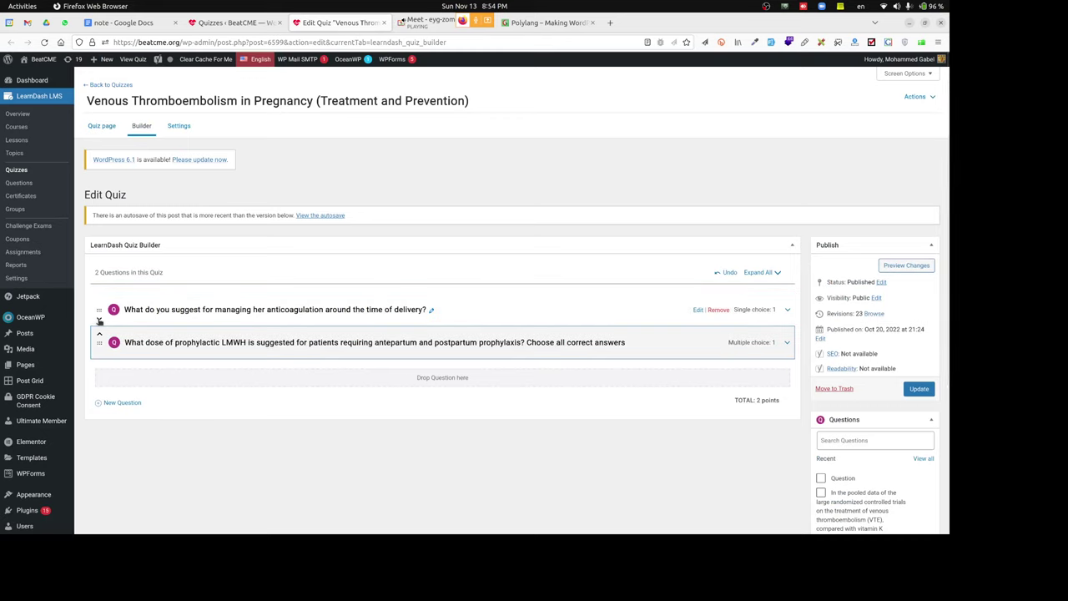
left_click(100, 334)
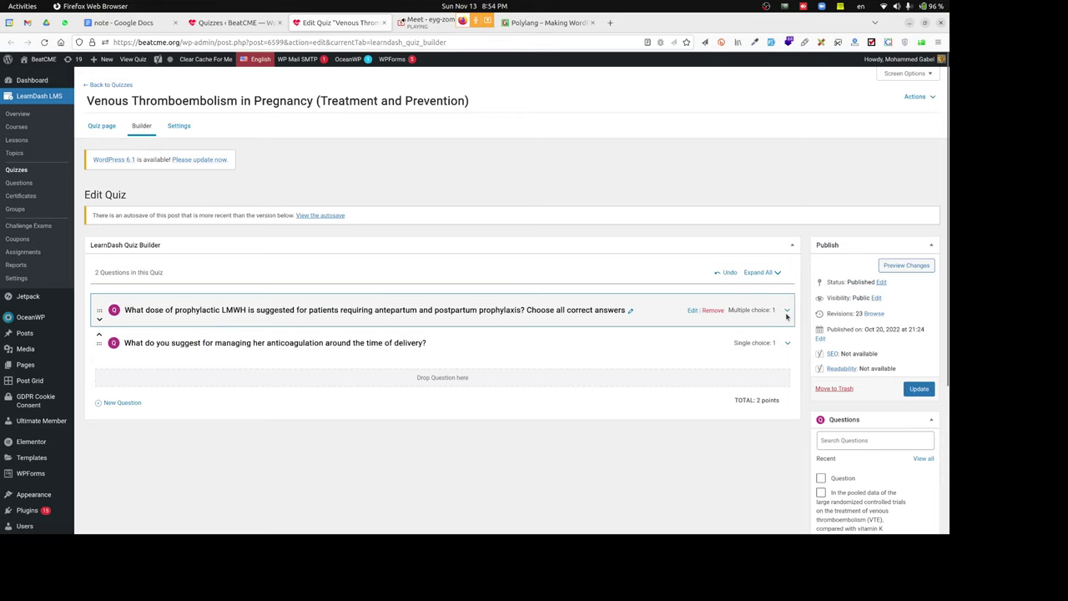
left_click(787, 310)
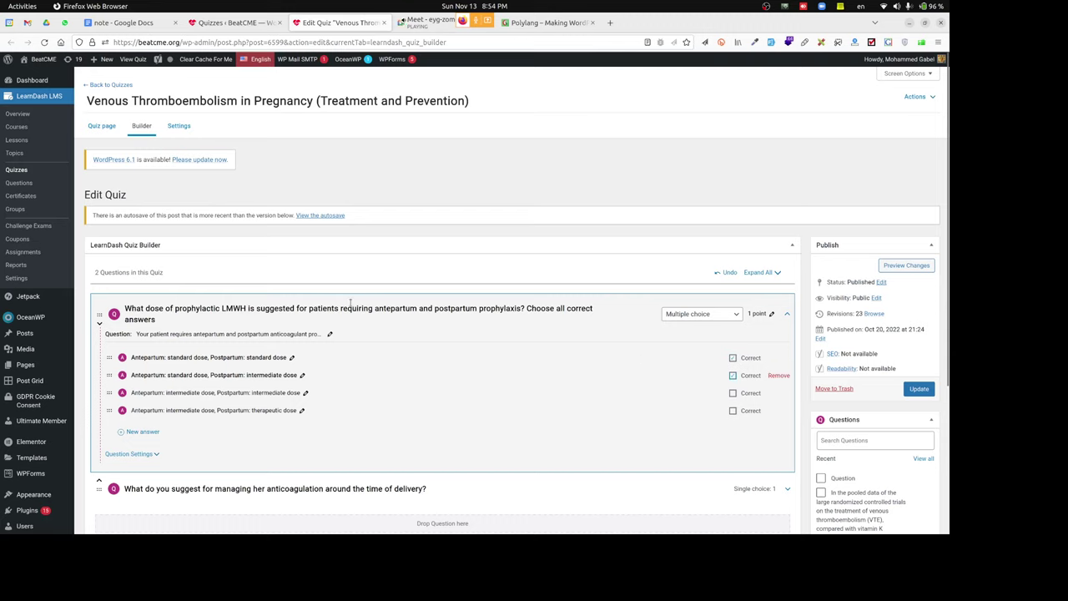
Review the quiz's access, progression and restriction, and display and content settings, including passing score, certificate, autostart and question display.
left_click(177, 126)
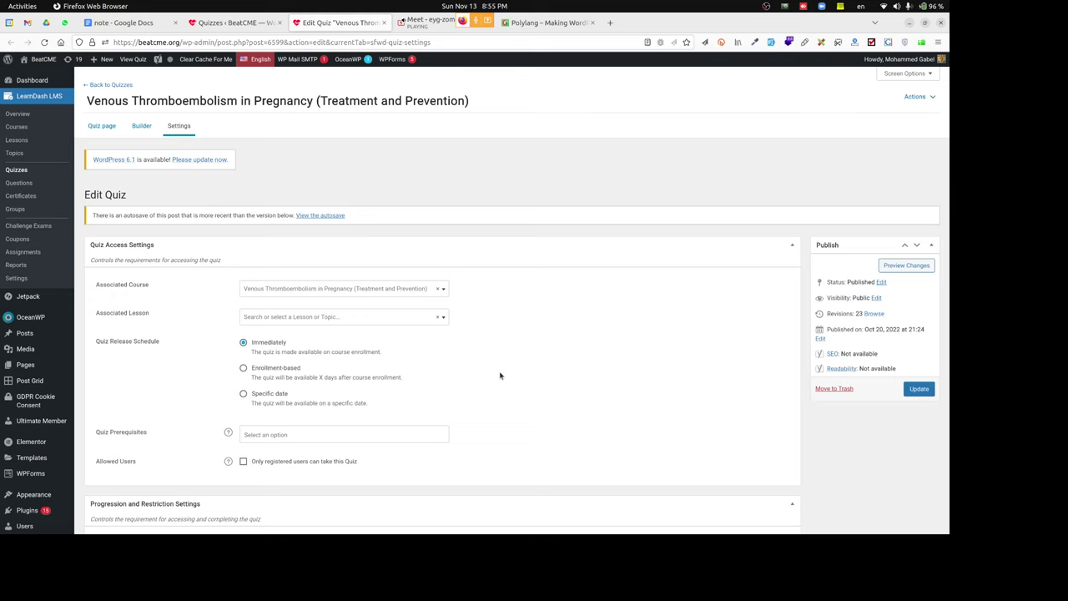
scroll(500, 375, "down", 5)
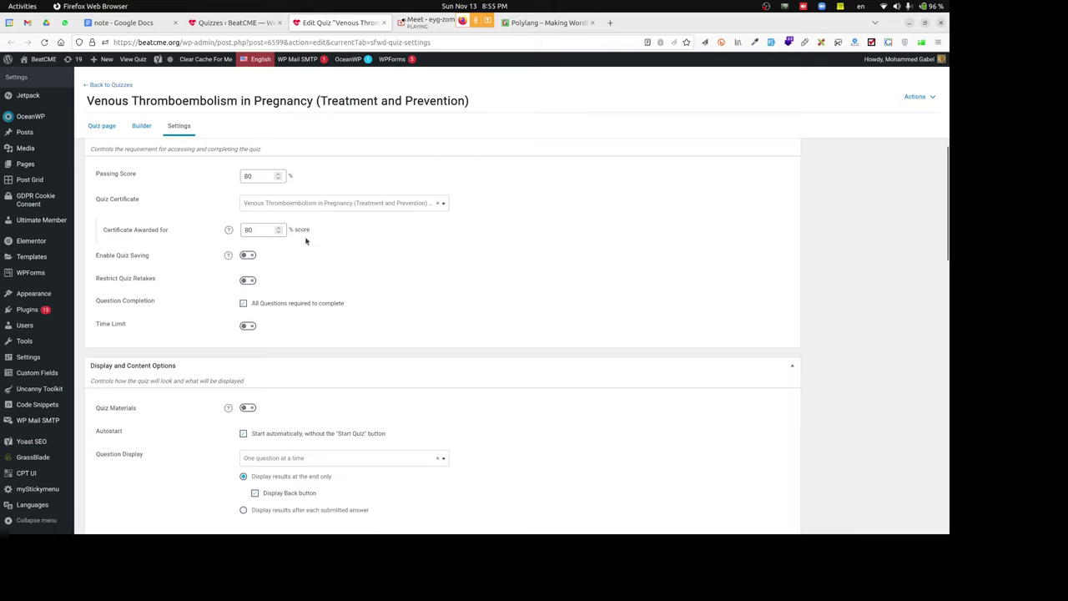
scroll(427, 286, "down", 5)
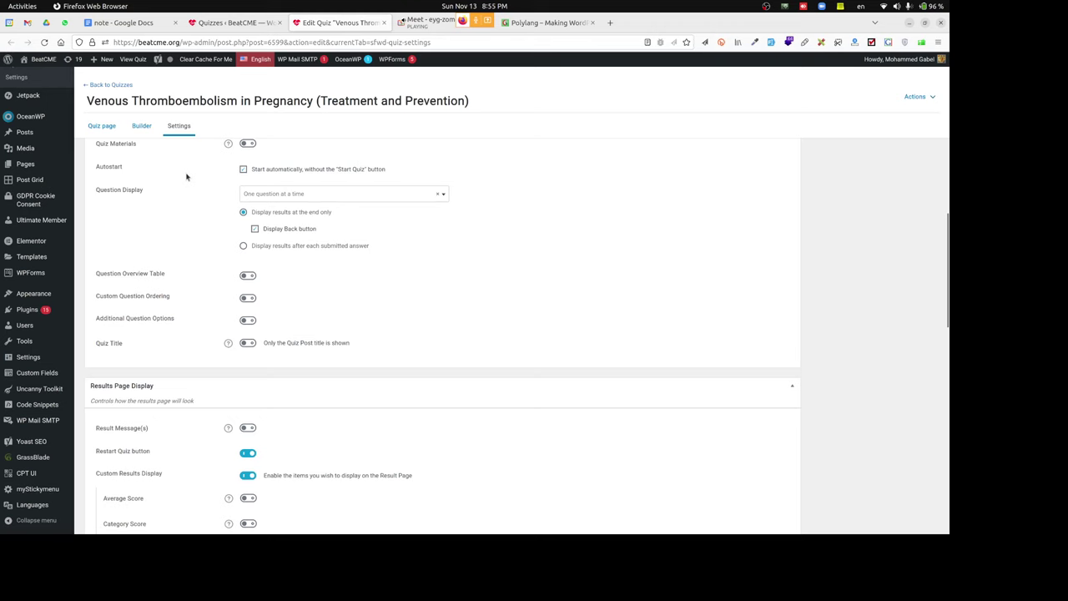
scroll(187, 176, "up", 2)
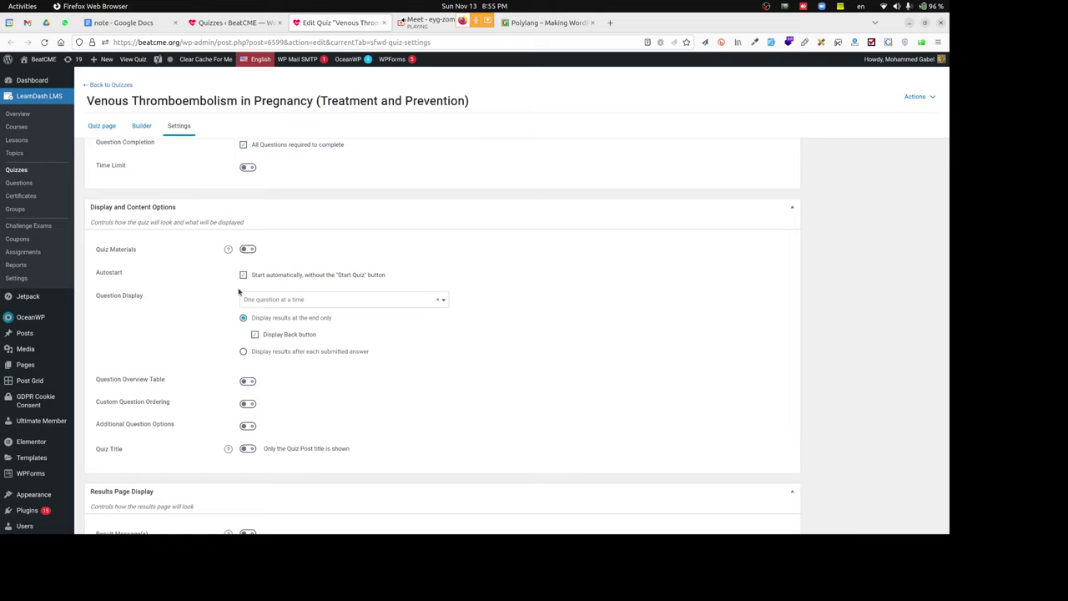
left_click(244, 277)
scroll(353, 281, "down", 4)
scroll(353, 281, "down", 4)
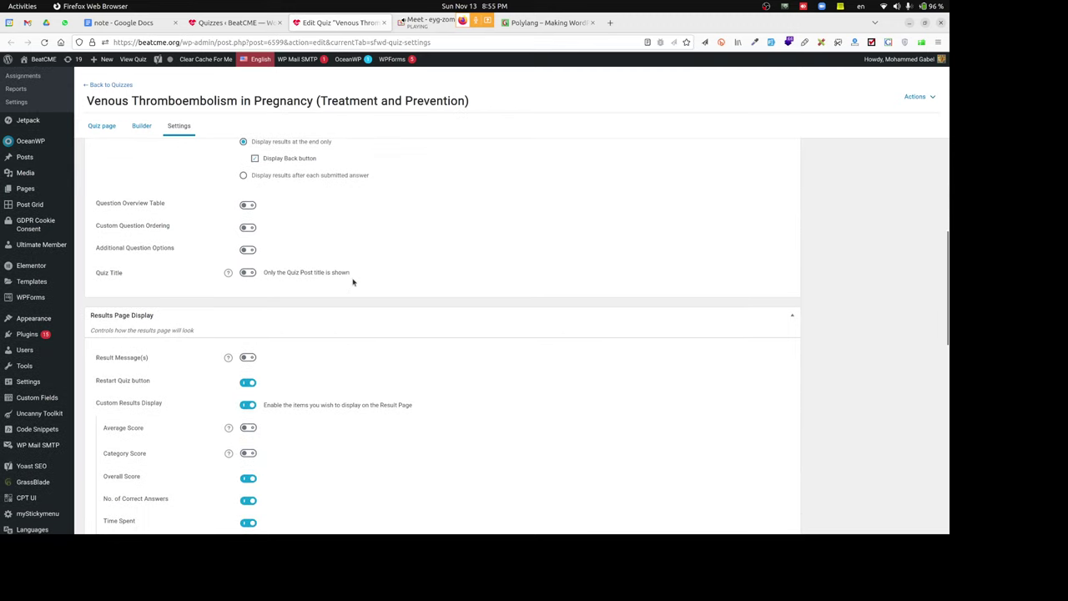
left_click(187, 248)
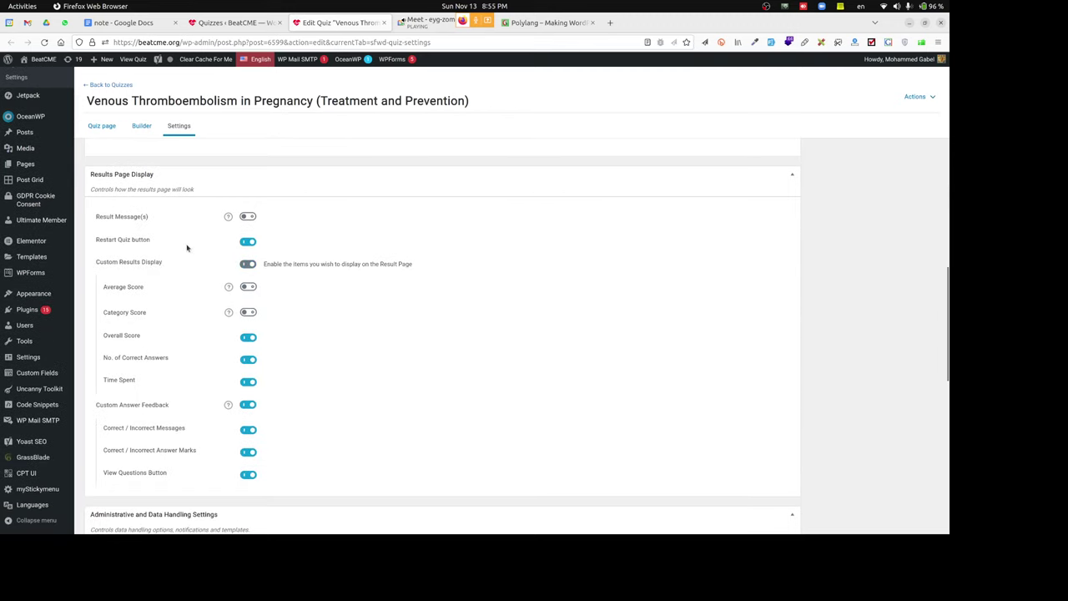
Compare the quiz's results page display settings with the participant's quiz results page.
left_click(247, 241)
key("alt+Tab")
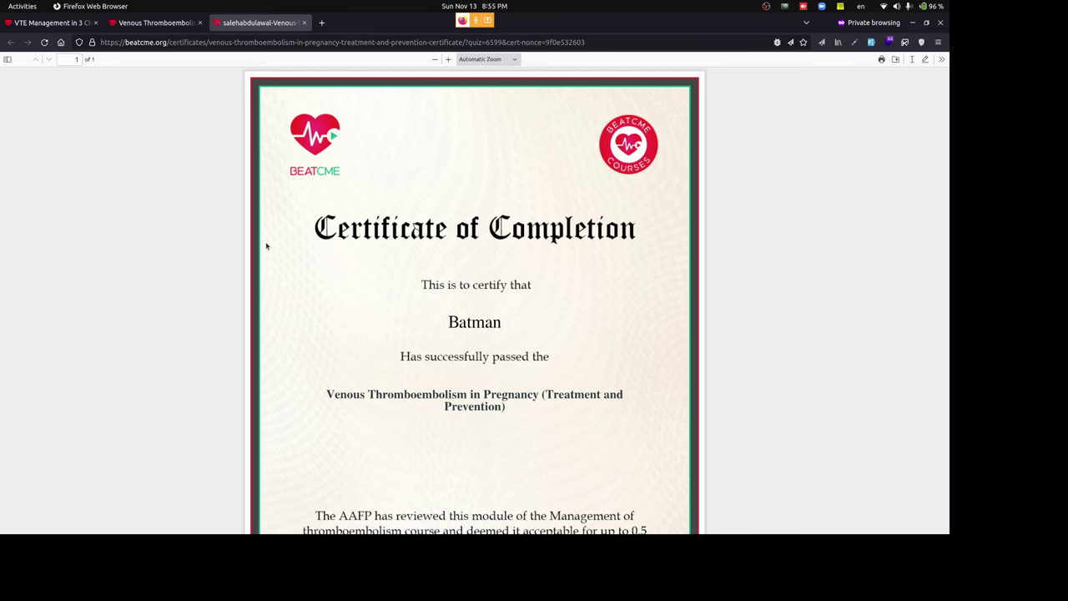
left_click(156, 25)
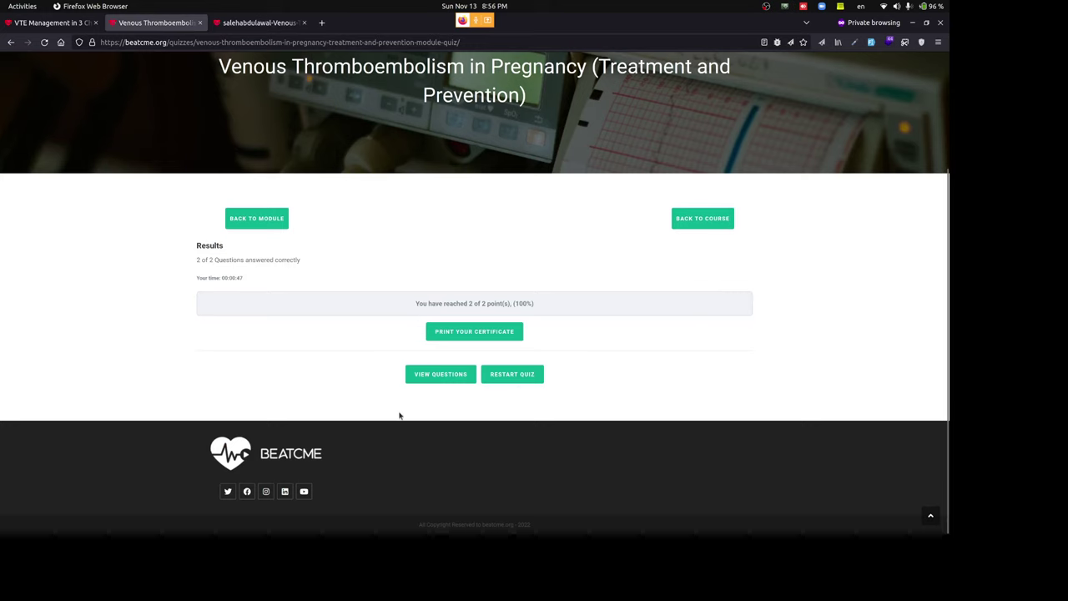
key("alt+Tab")
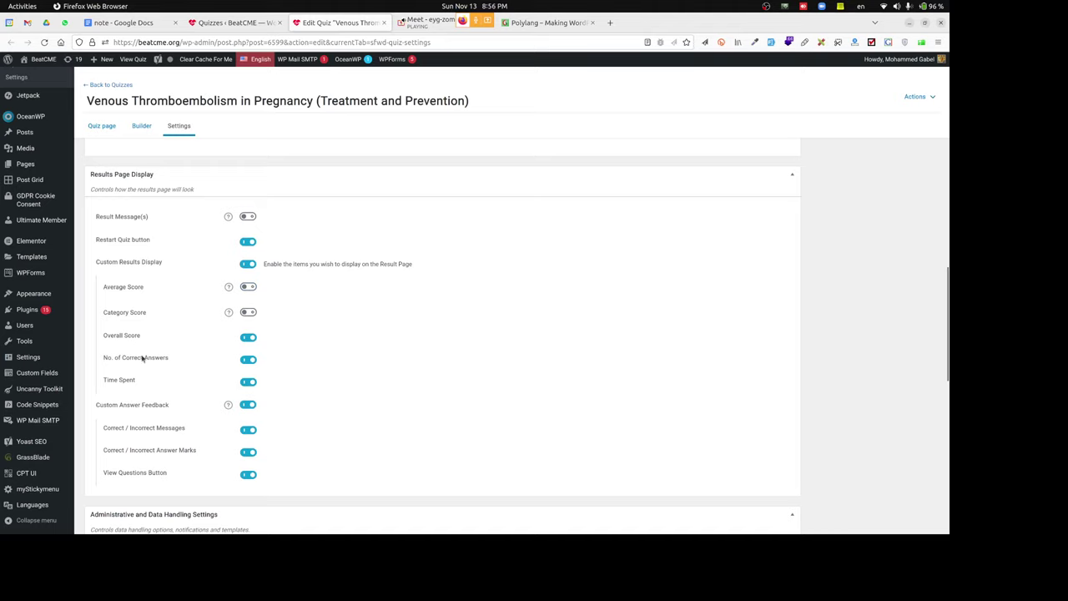
left_click(126, 382)
key("alt+Tab")
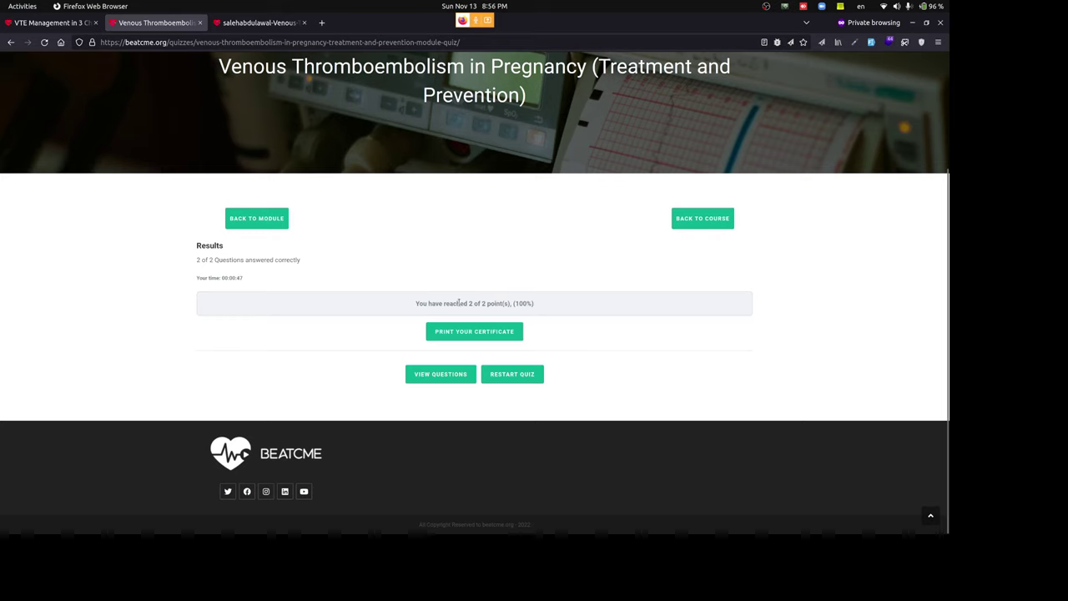
key("alt+Tab")
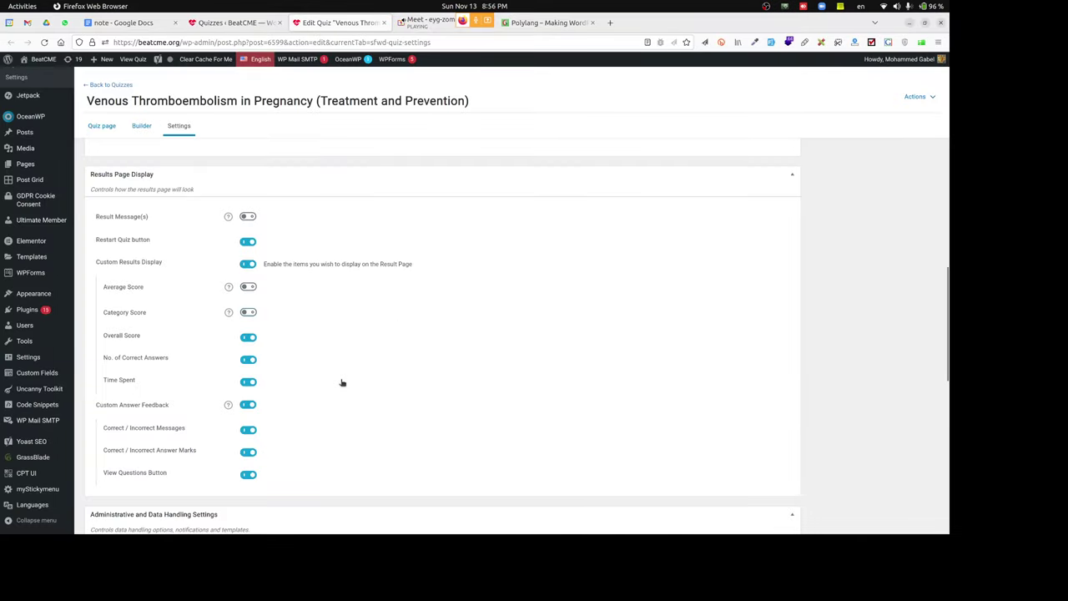
Examine the custom answer feedback options and the administrative and data handling settings, including the Name on Certificate field and advanced settings.
scroll(341, 382, "down", 3)
scroll(341, 383, "down", 1)
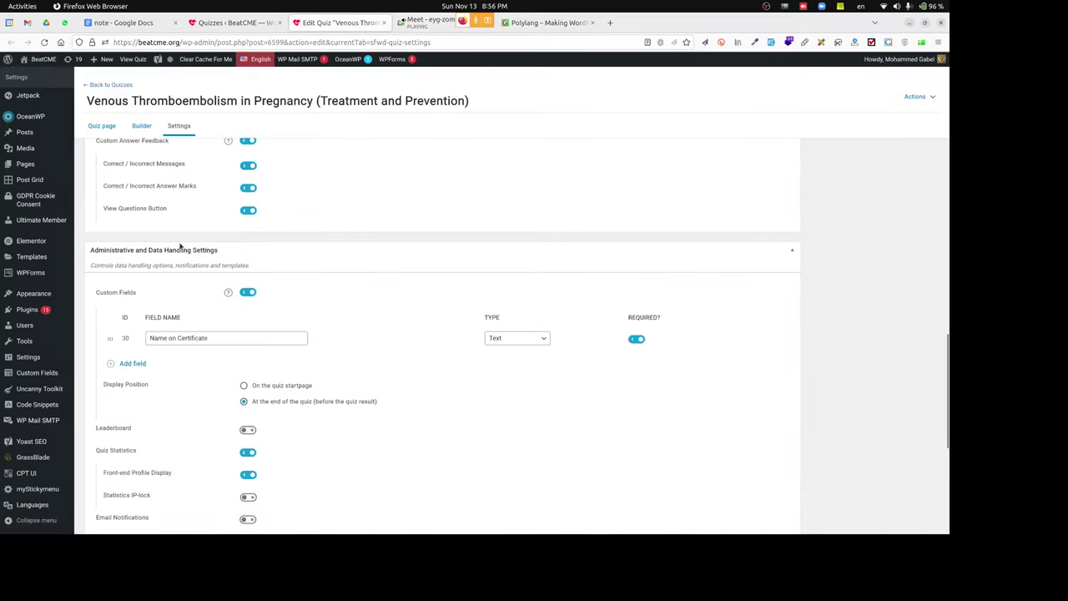
scroll(179, 246, "up", 3)
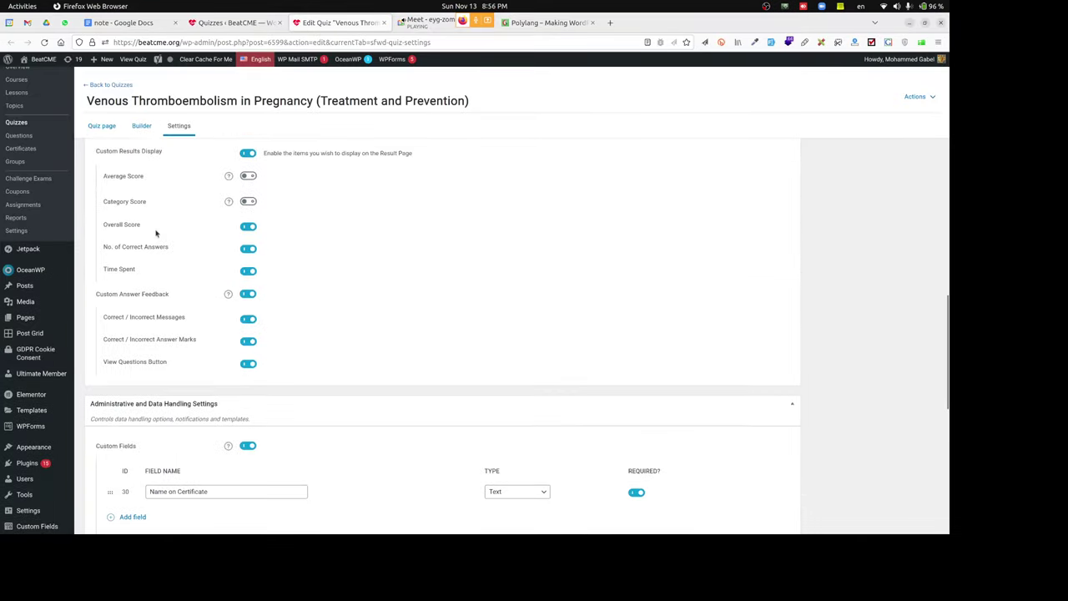
left_click(192, 366)
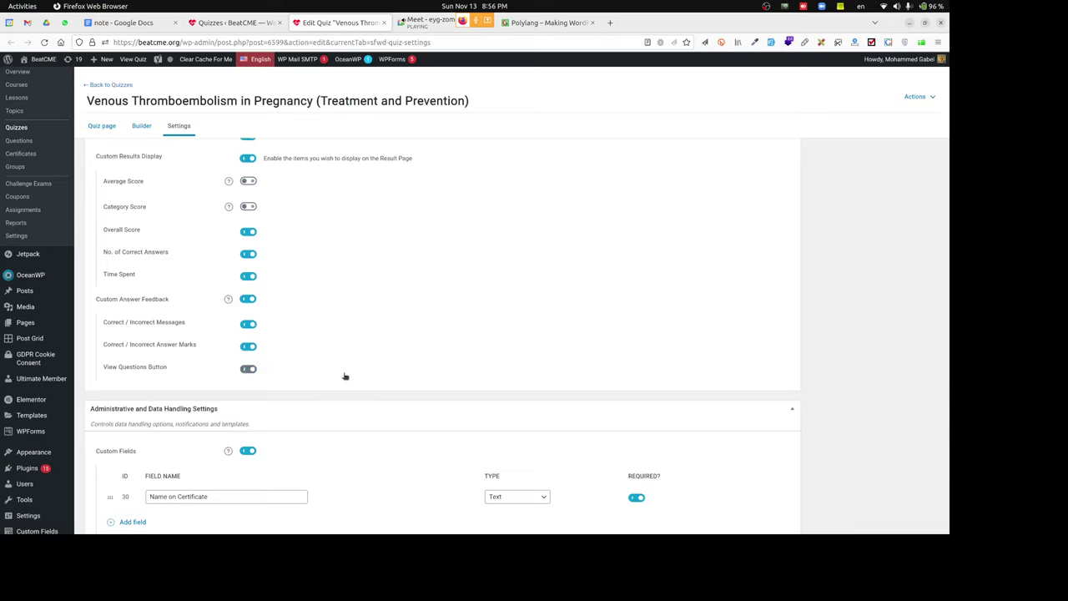
scroll(343, 377, "down", 3)
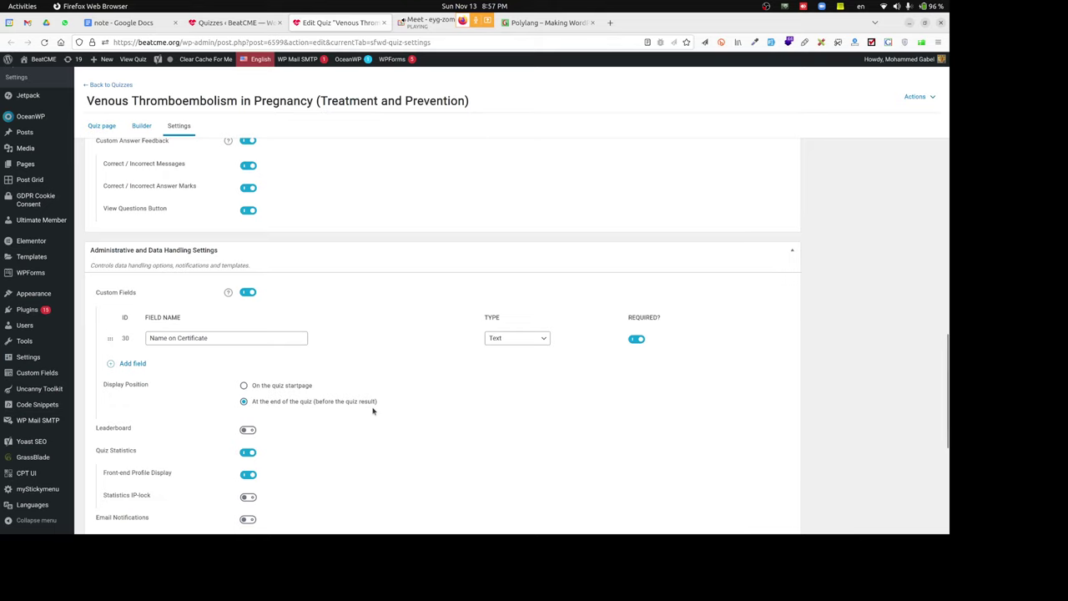
scroll(373, 411, "down", 5)
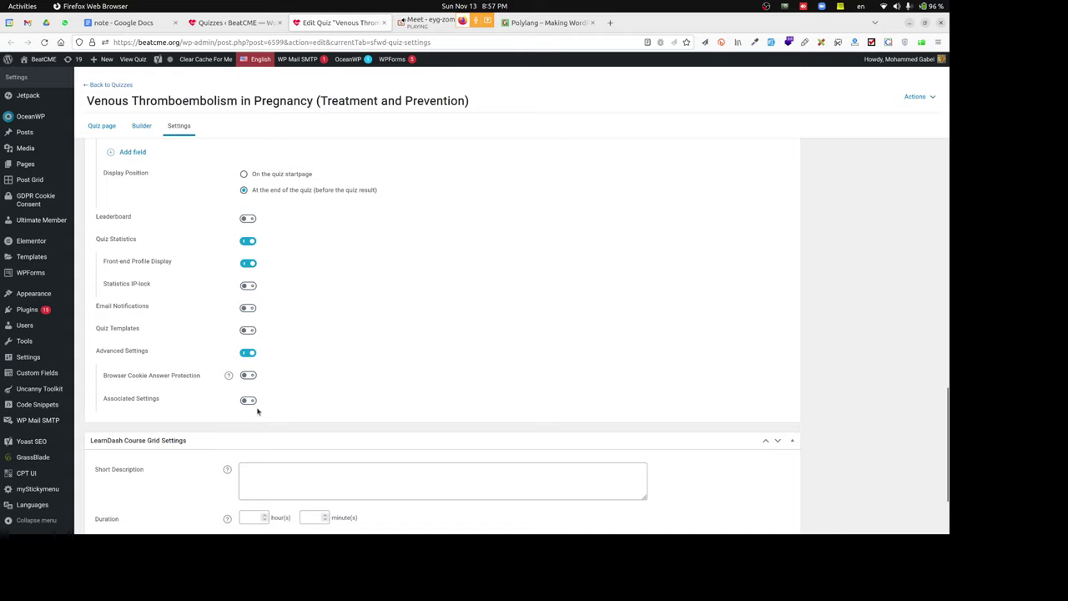
left_click(258, 356)
scroll(261, 414, "down", 3)
scroll(261, 414, "up", 15)
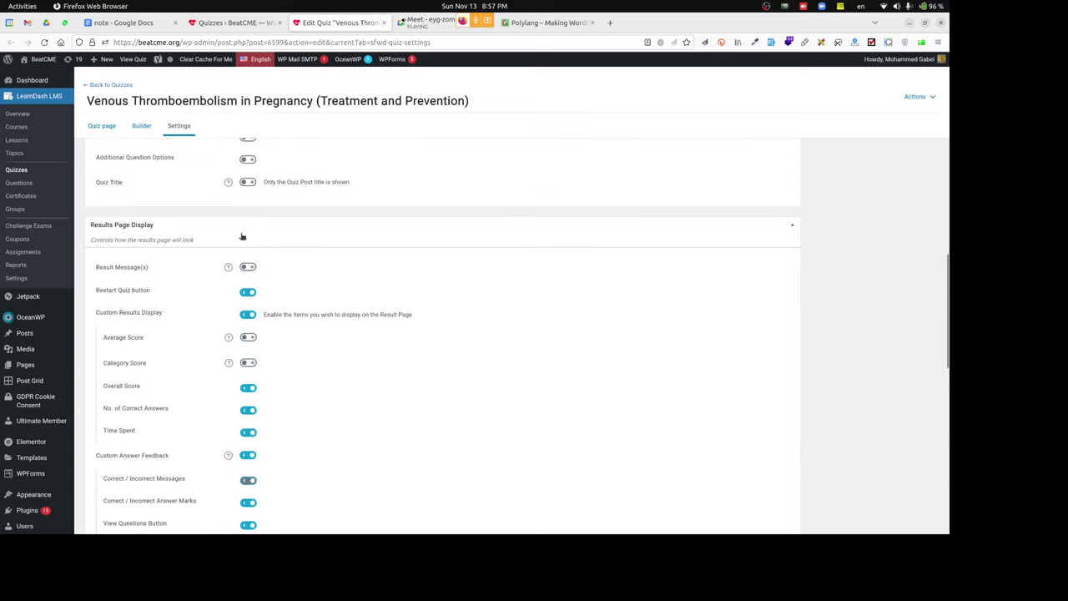
Recheck the quiz's content display, results page display, and administrative and data handling settings.
scroll(269, 351, "down", 8)
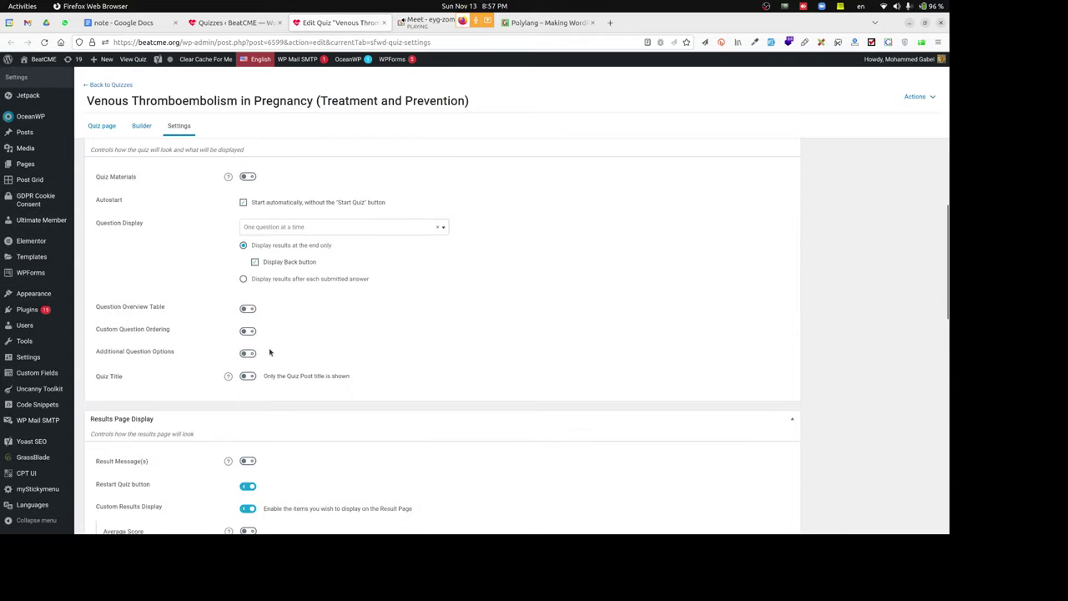
scroll(367, 374, "down", 9)
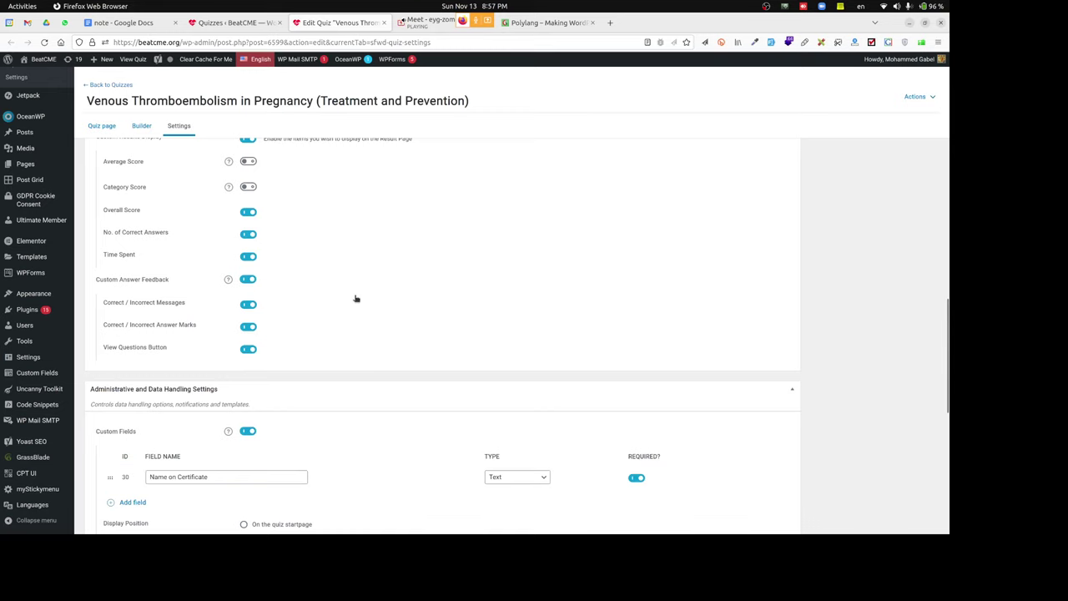
scroll(355, 298, "up", 4)
key("F5")
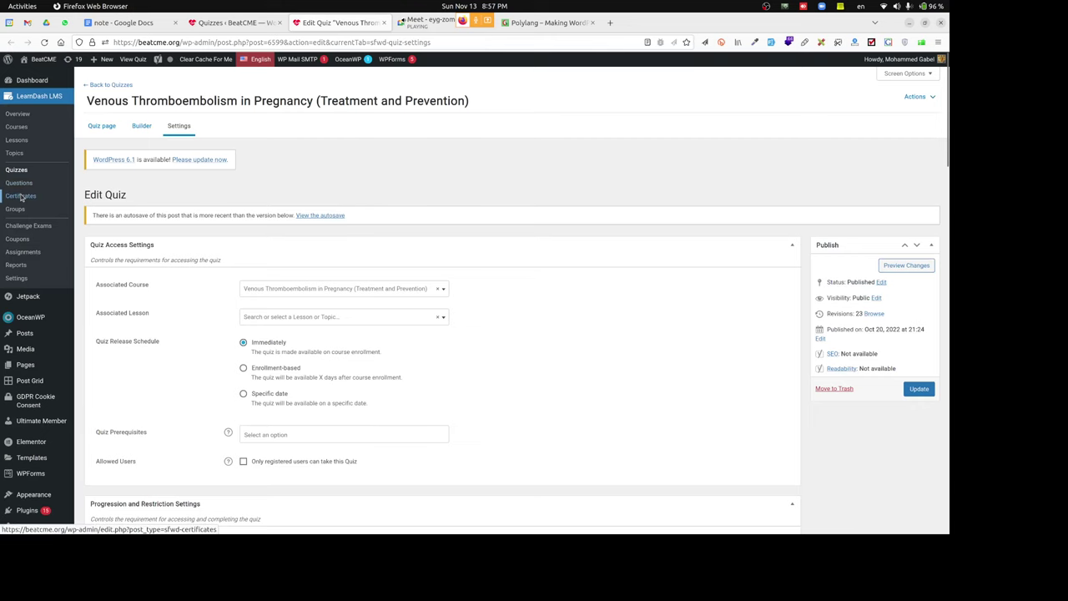
Leave the quiz editor without saving, open the LearnDash certificates list, and close the separate Quizzes list.
left_click(21, 197)
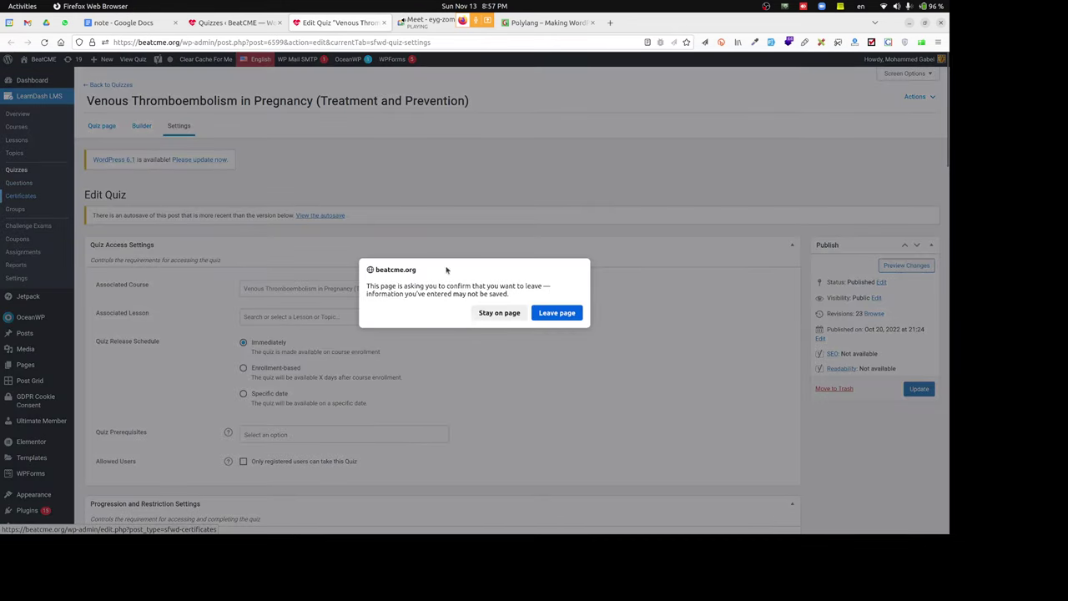
left_click(557, 314)
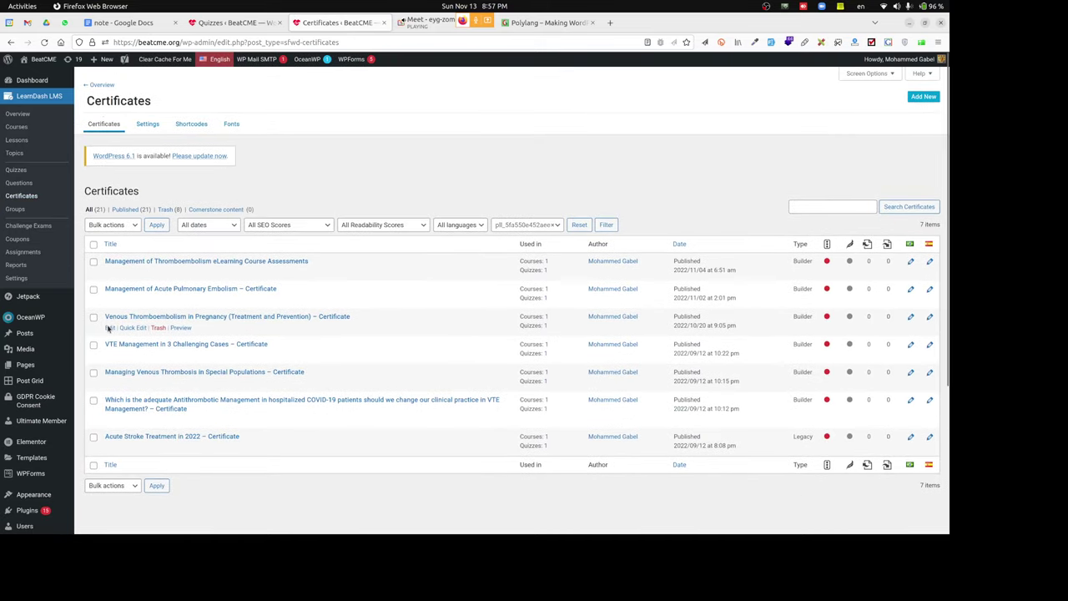
left_click(272, 24)
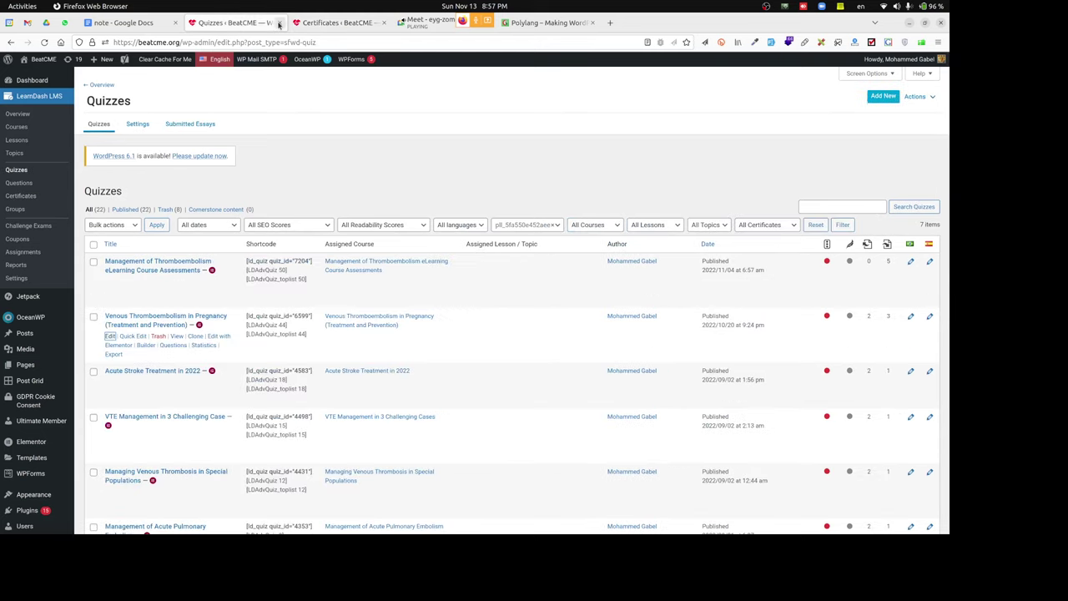
left_click(279, 22)
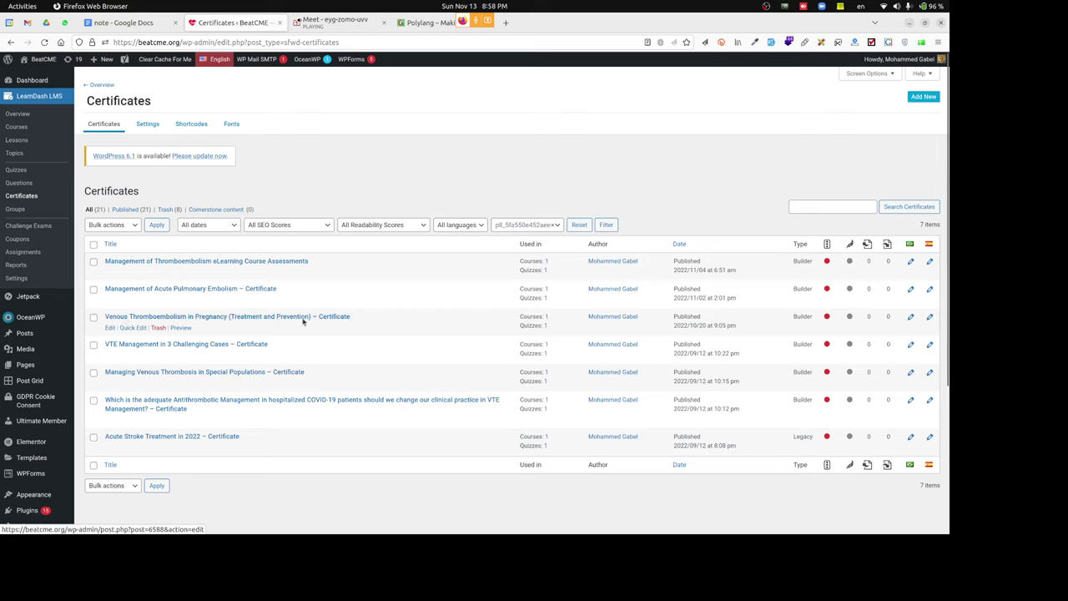
Open the Venous Thromboembolism in Pregnancy (Treatment and Prevention) certificate for editing in a new browser tab.
right_click(108, 328)
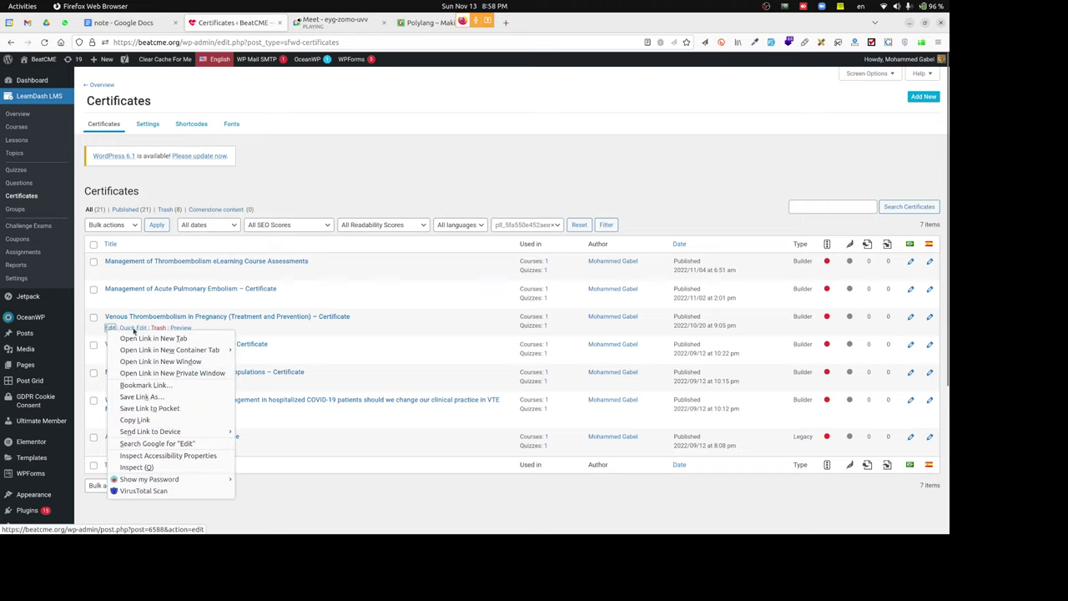
key("Escape")
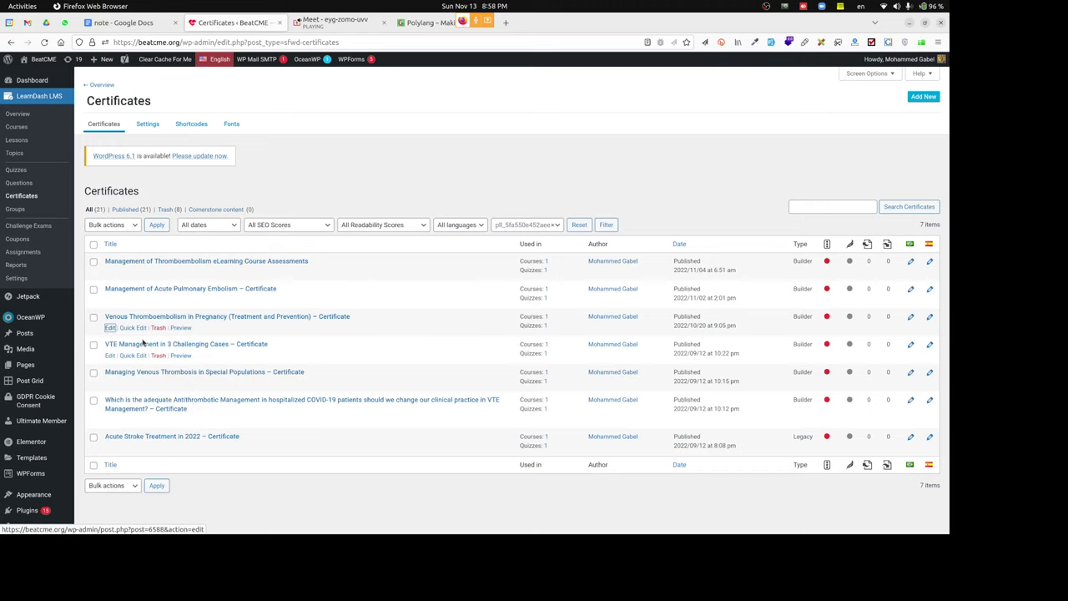
key("ctrl+Return")
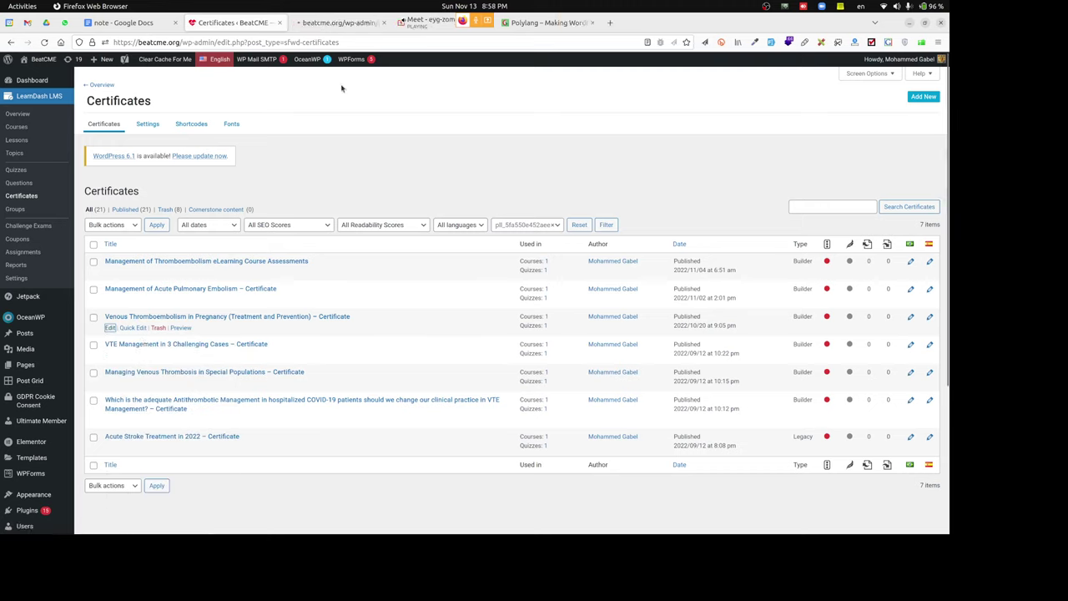
left_click(334, 32)
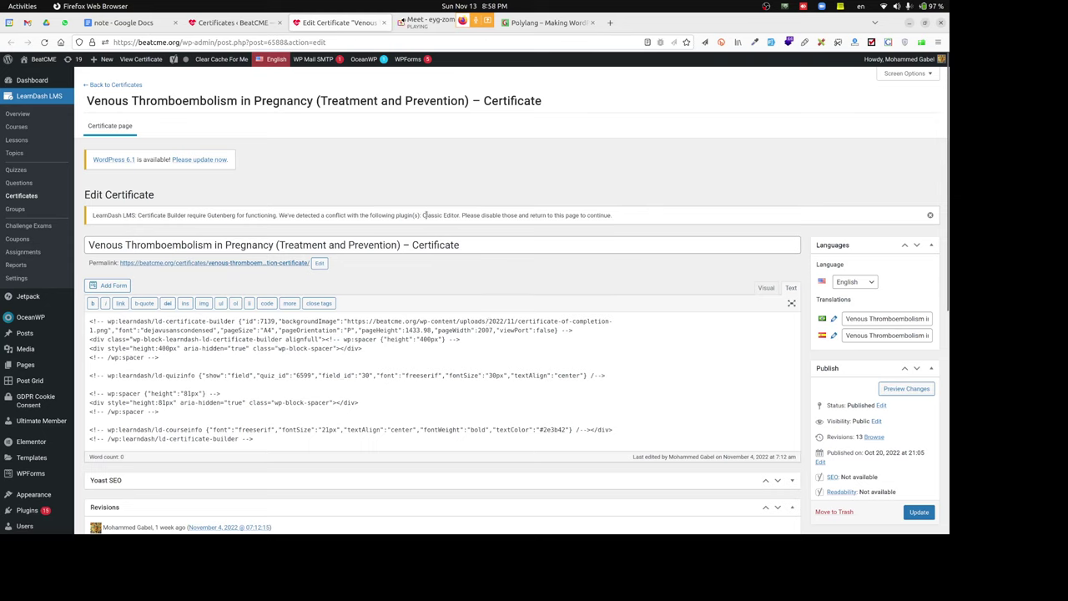
Copy the plugin name Classic Editor from the conflict notice on the certificate's edit page.
left_click_drag(423, 215, 459, 215)
key("ctrl+c")
right_click(455, 222)
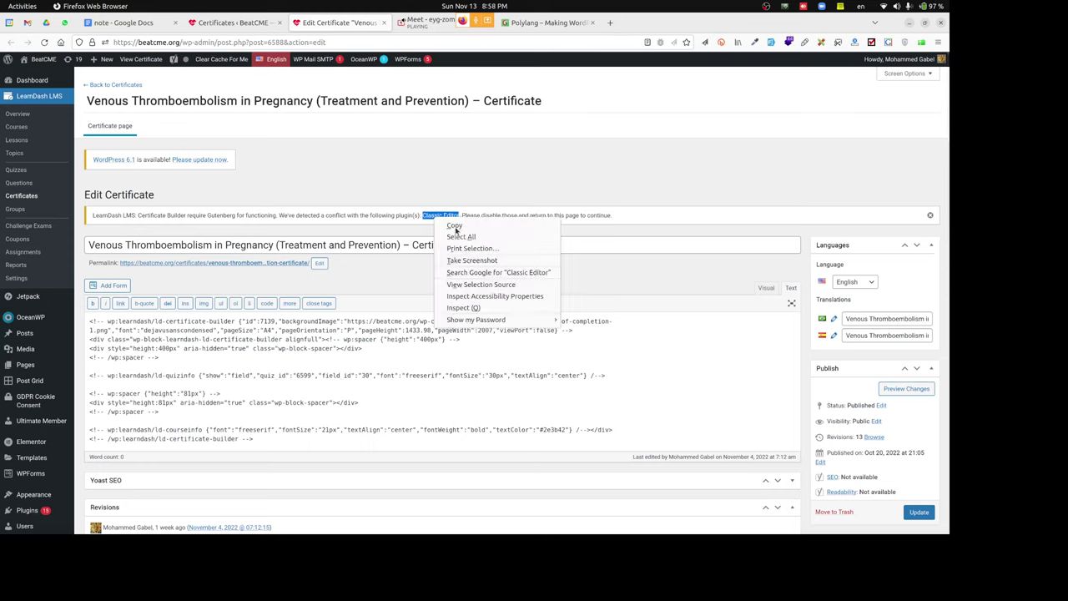
left_click(455, 226)
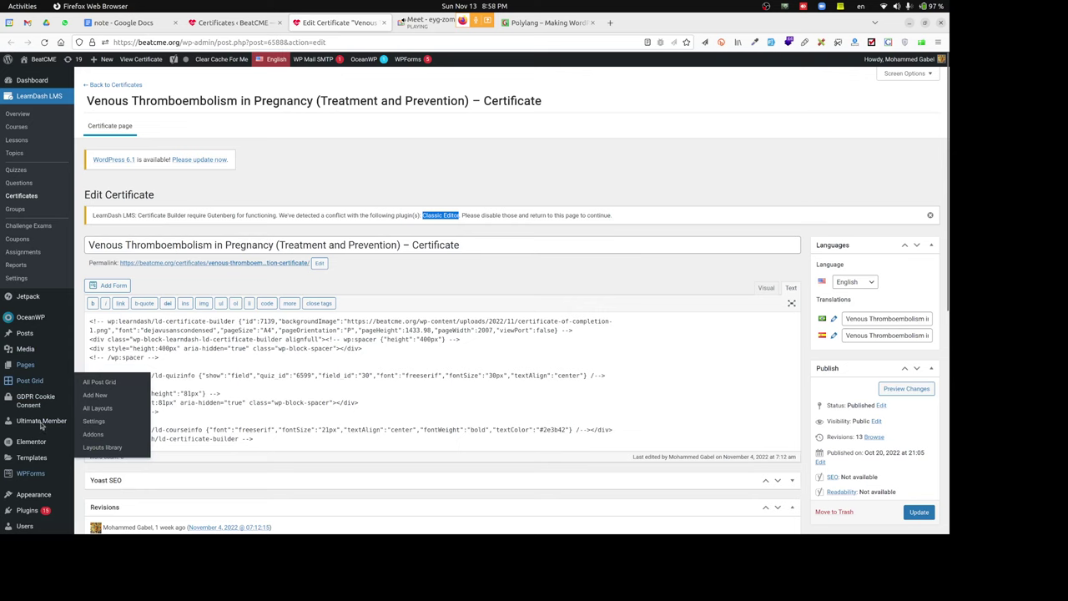
Search the installed plugins for Classic Editor and deactivate that plugin.
scroll(42, 450, "down", 3)
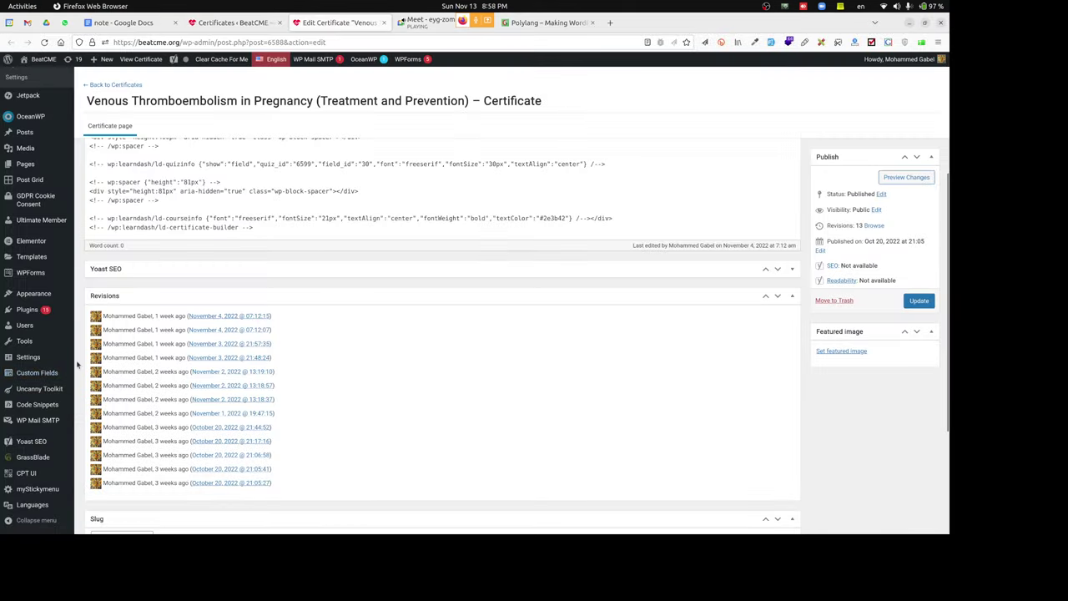
left_click(30, 309)
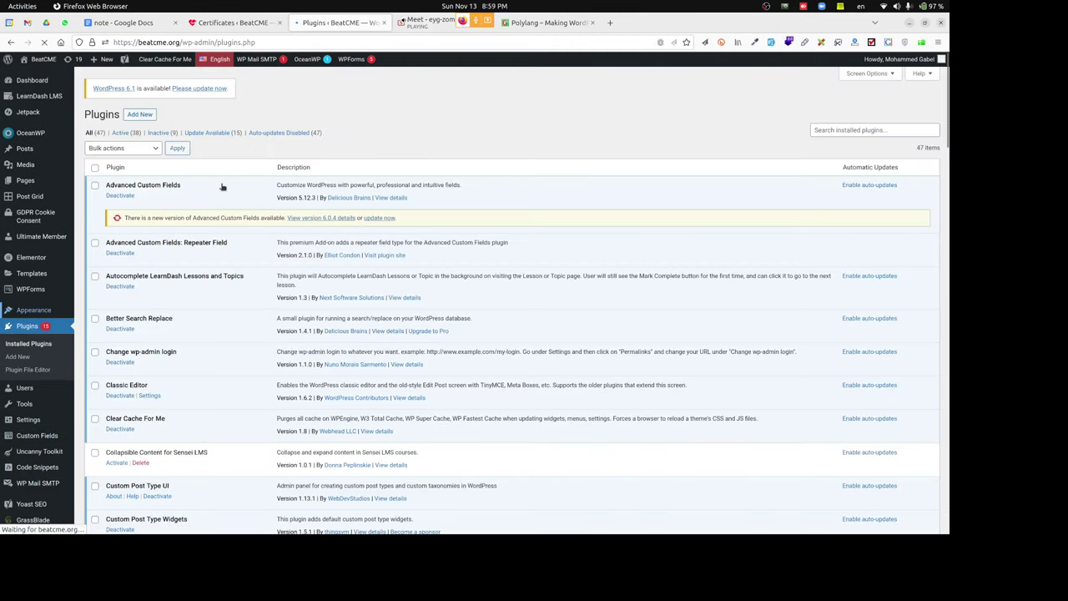
left_click(857, 132)
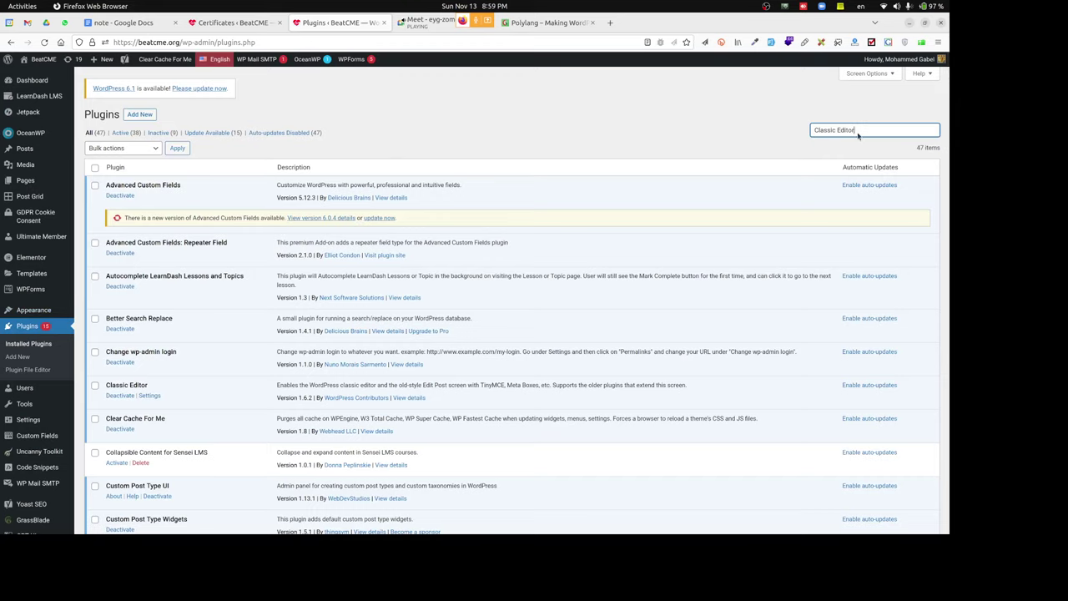
key("ctrl+v")
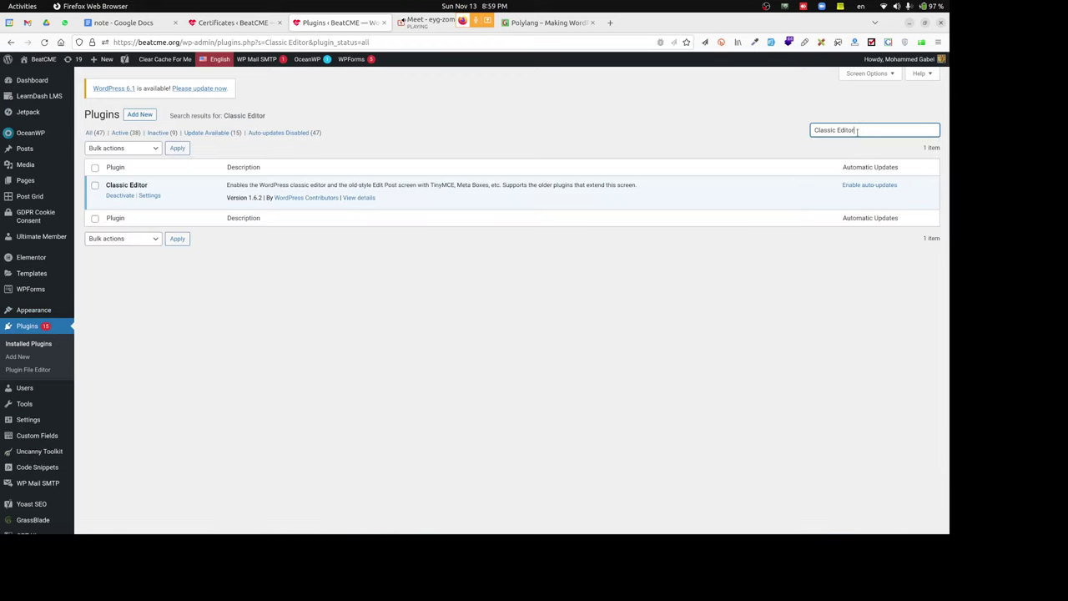
left_click(120, 195)
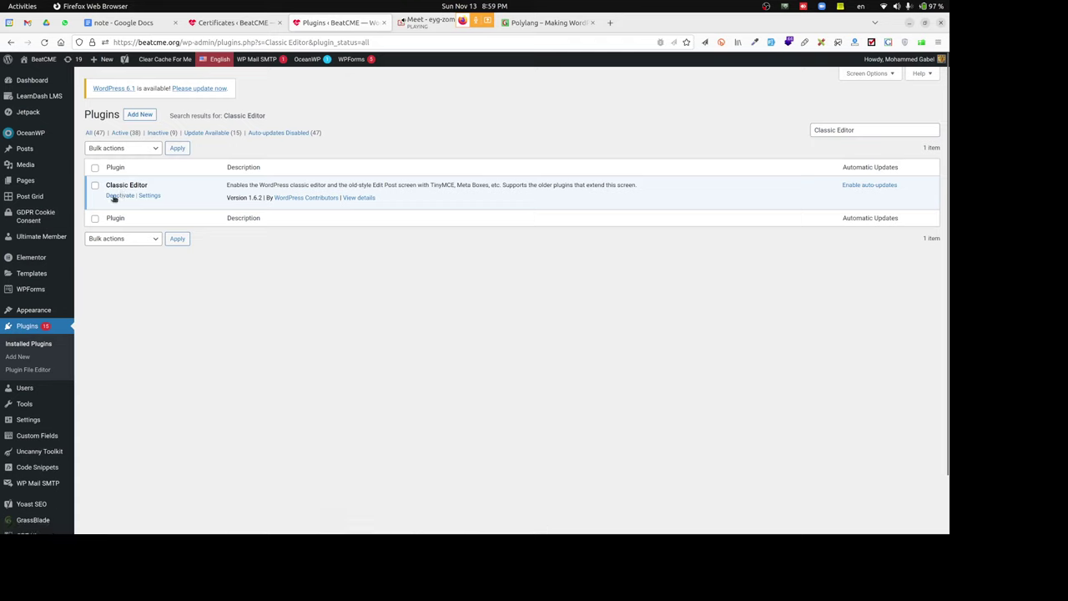
left_click(115, 197)
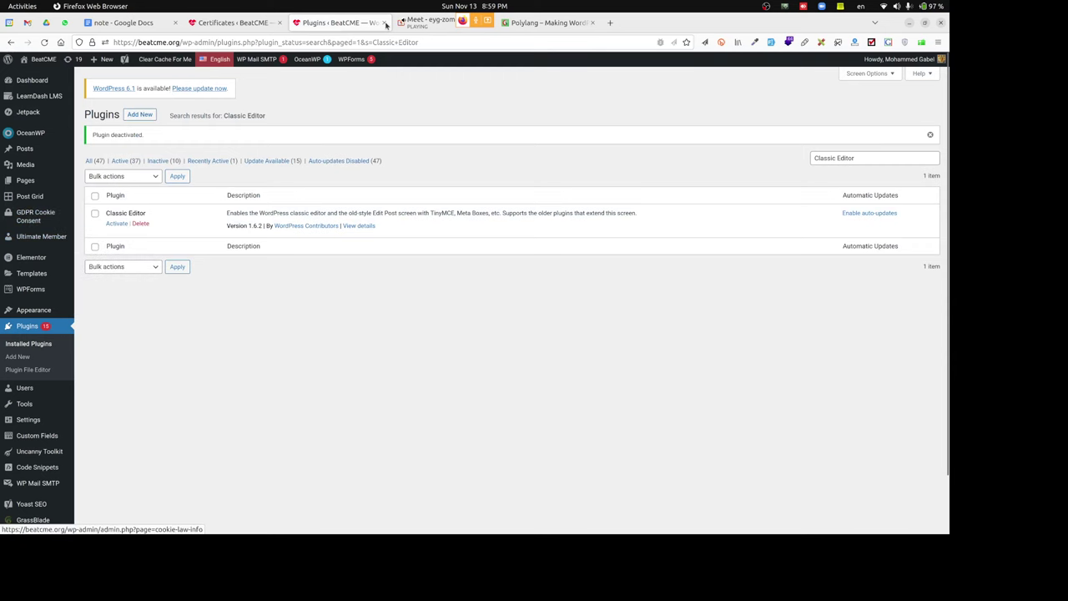
Close the plugins page and reopen the Venous Thromboembolism in Pregnancy certificate for editing in a new browser tab.
left_click(253, 25)
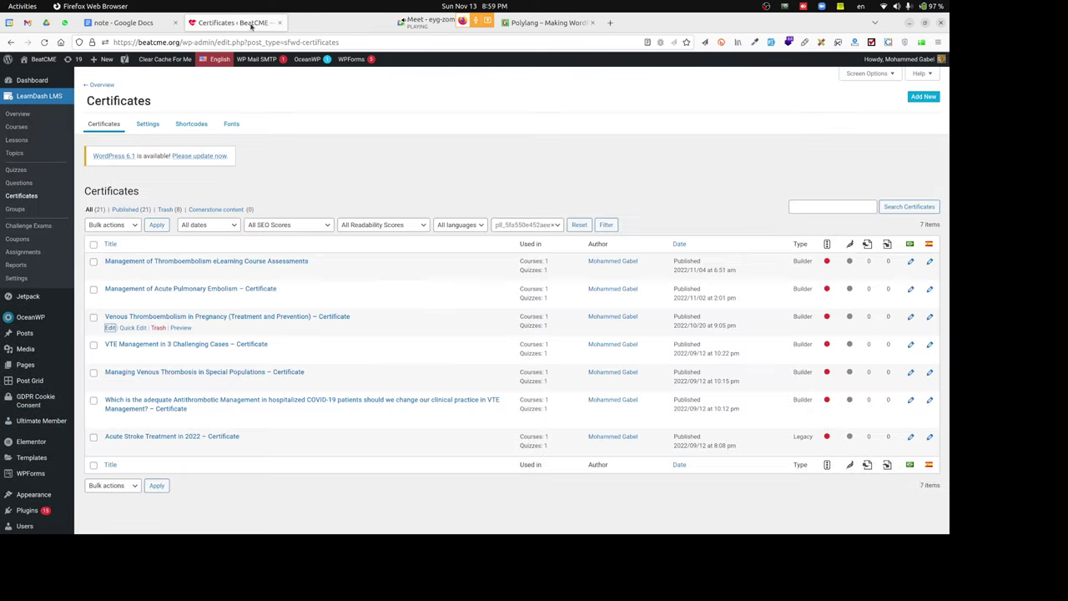
right_click(111, 329)
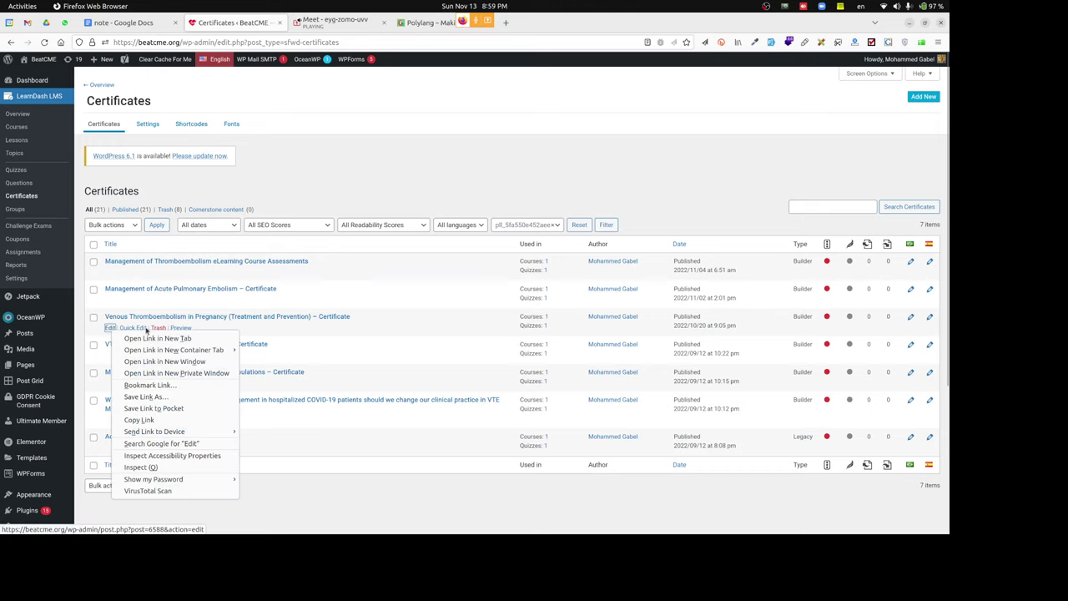
left_click(149, 338)
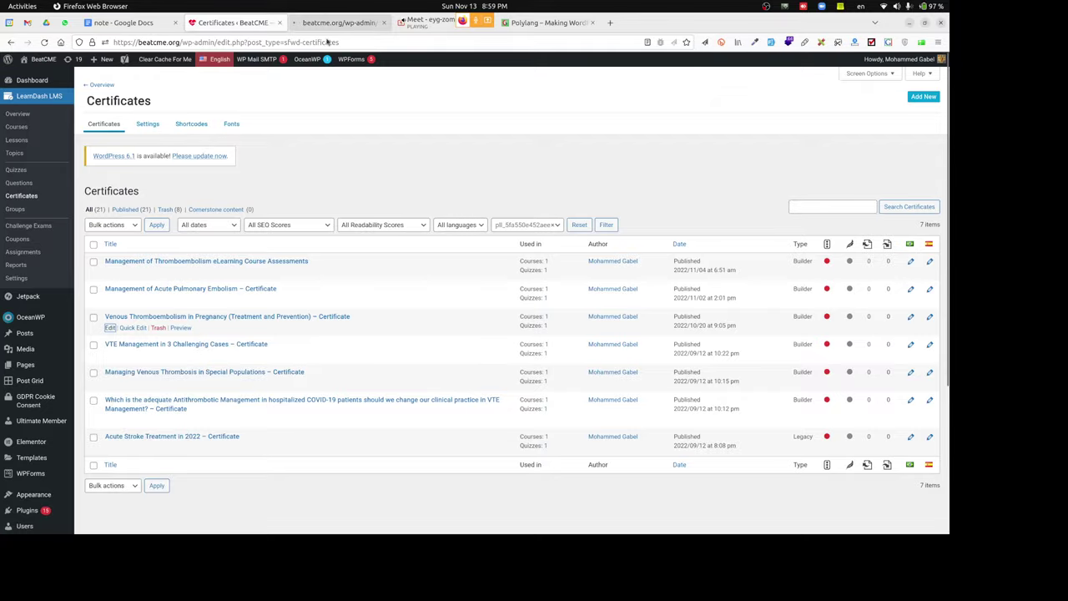
left_click(334, 23)
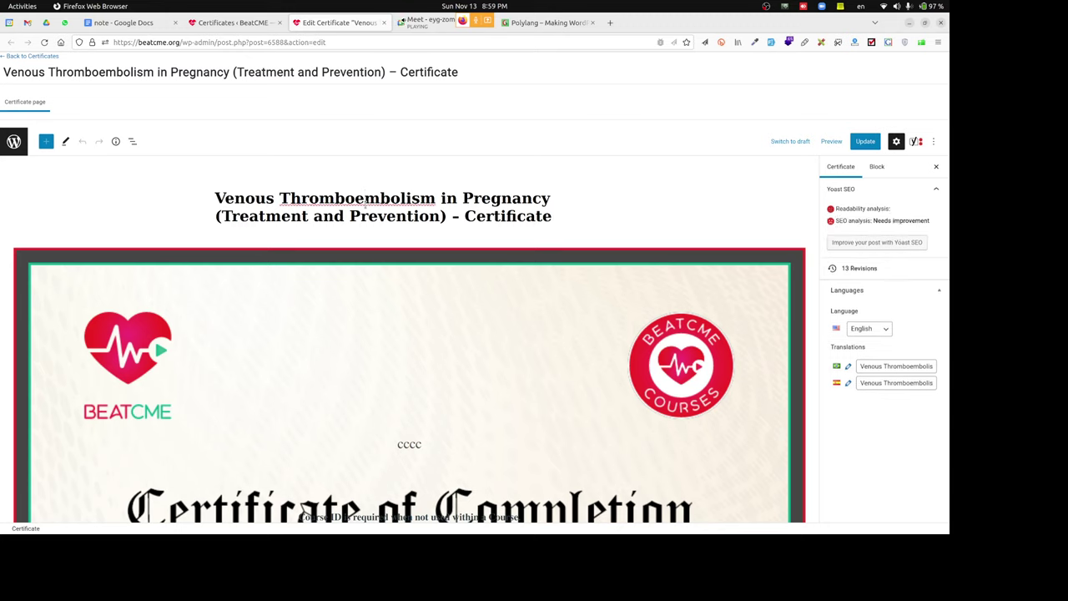
Examine the certificate's title, logos and background design in the certificate builder.
left_click(364, 204)
left_click_drag(216, 197, 401, 199)
left_click_drag(492, 216, 543, 216)
scroll(408, 296, "down", 5)
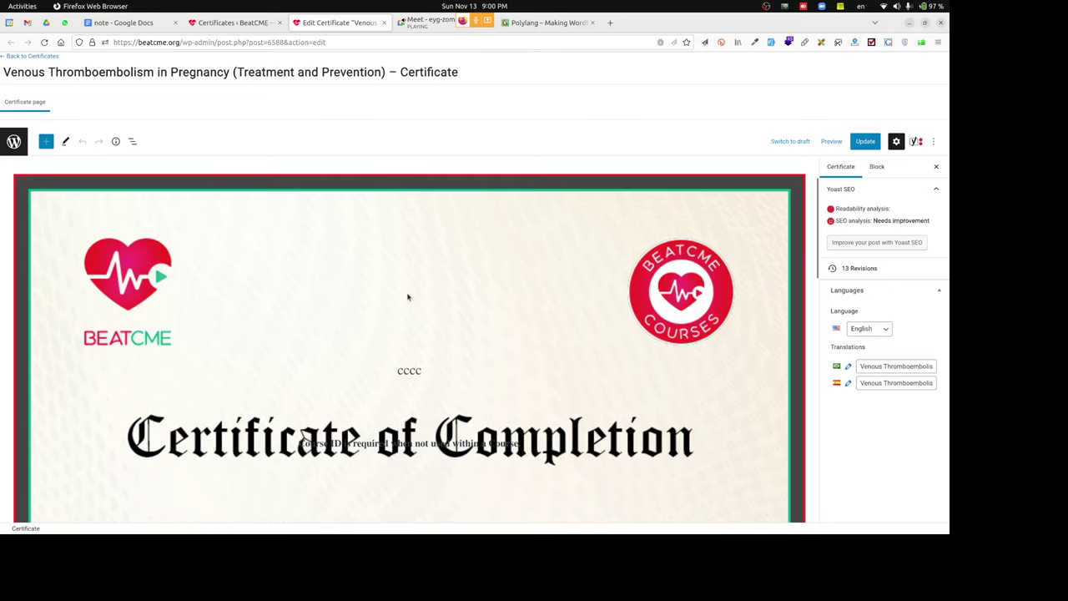
scroll(408, 296, "up", 2)
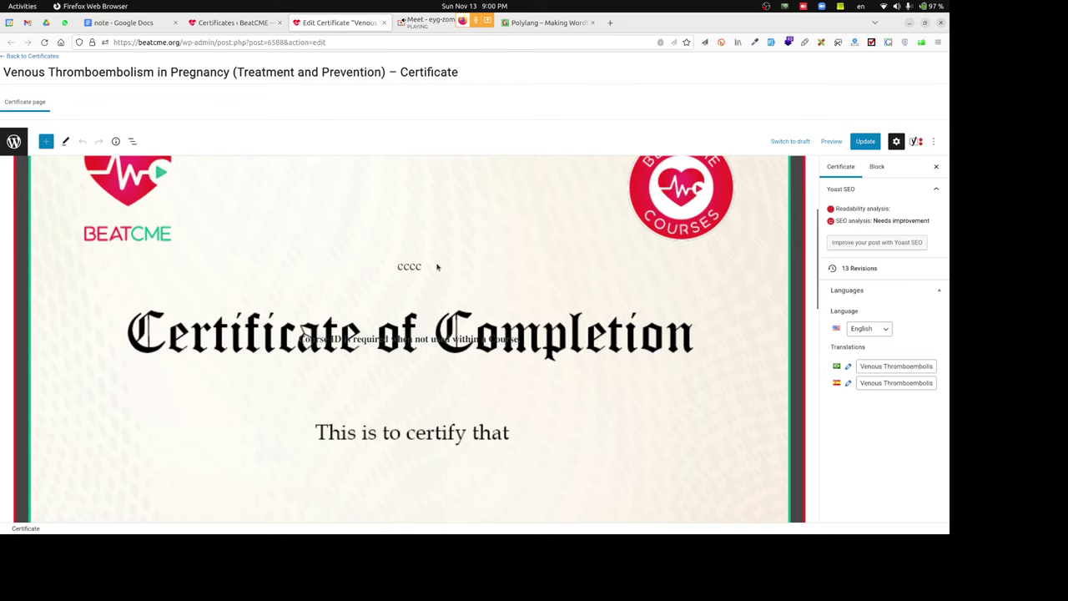
Inspect the settings of the certificate's LearnDash Quiz Info and Course Info blocks, including the field and quiz IDs, shown content and font size.
left_click(437, 266)
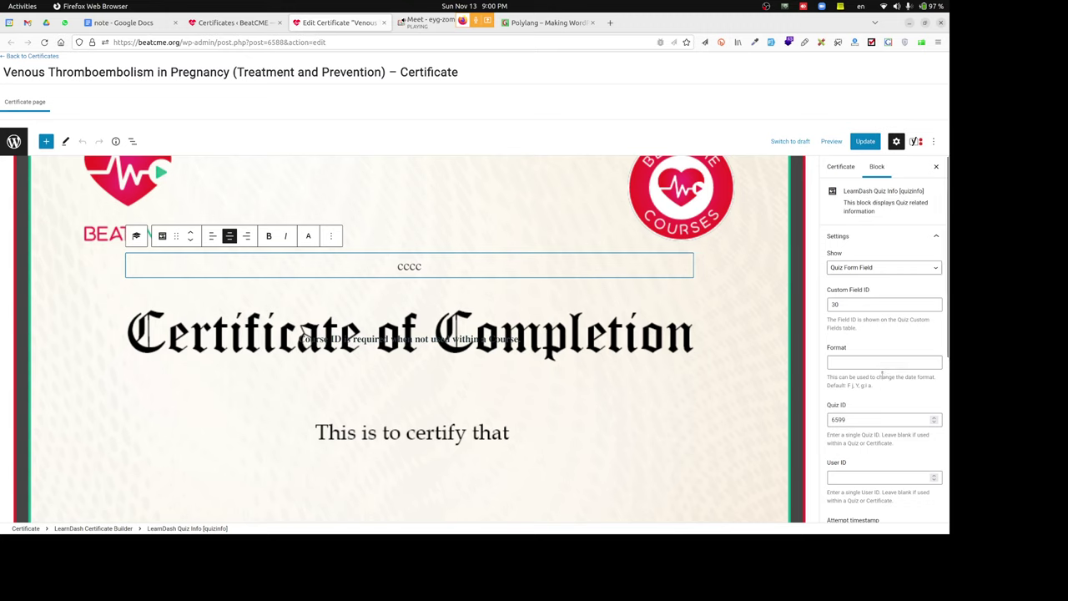
scroll(876, 351, "down", 4)
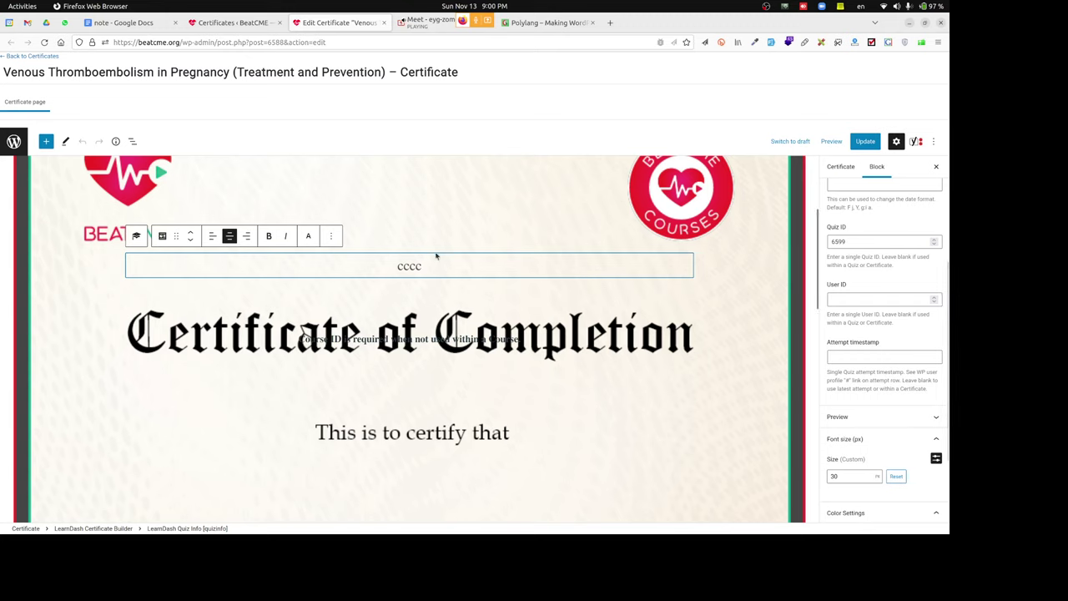
left_click(373, 339)
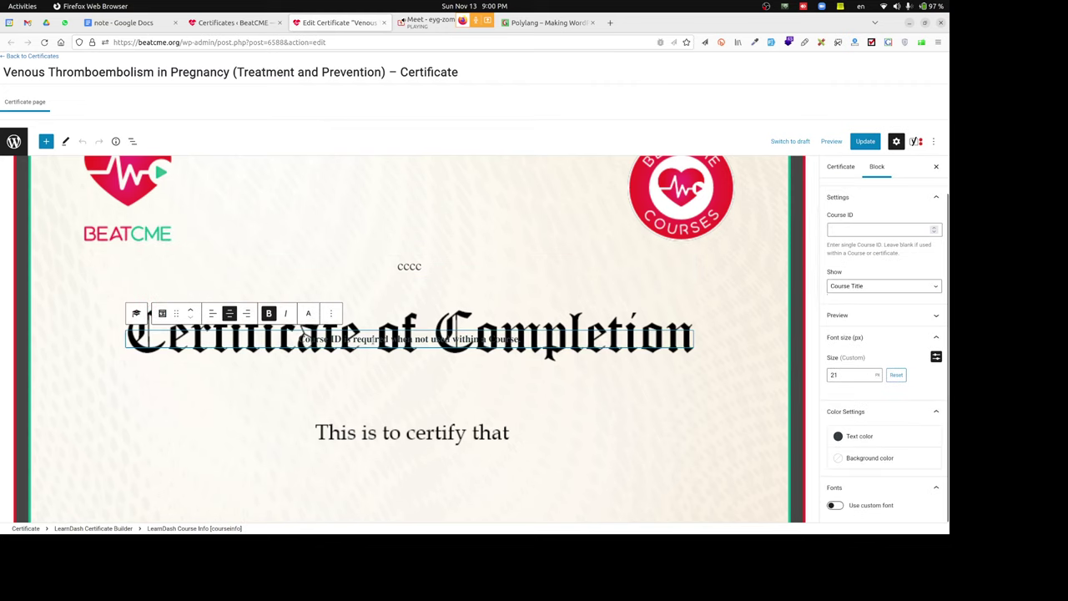
scroll(876, 258, "up", 1)
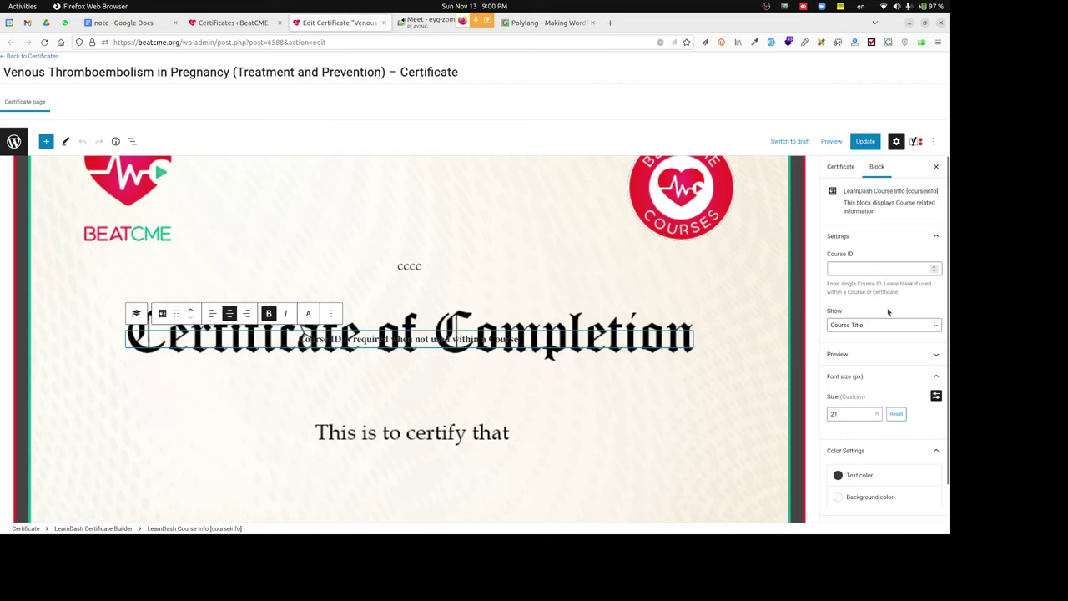
scroll(885, 305, "down", 1)
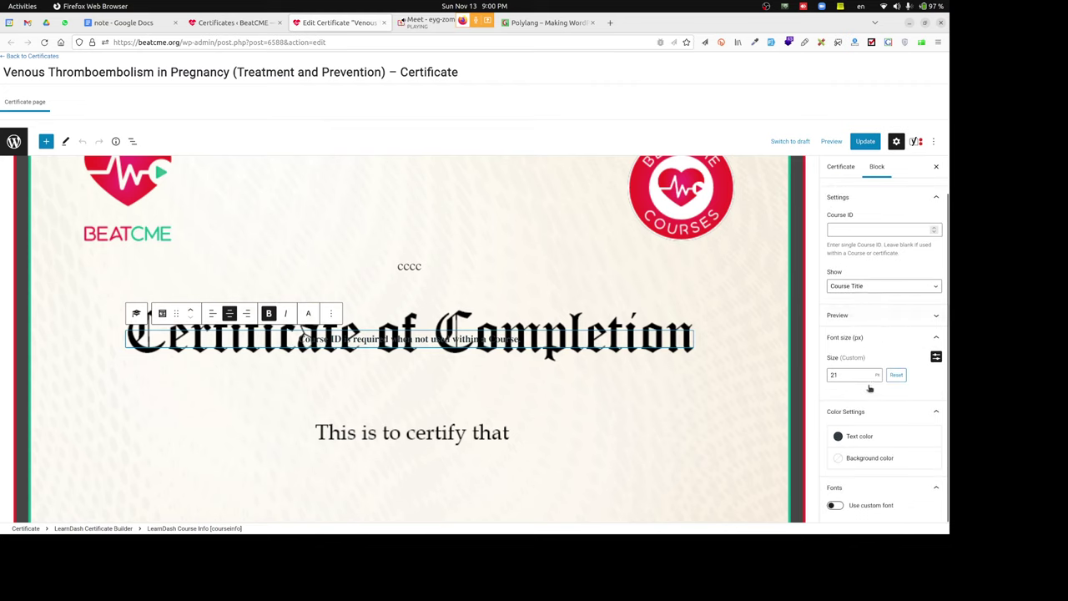
scroll(869, 400, "up", 1)
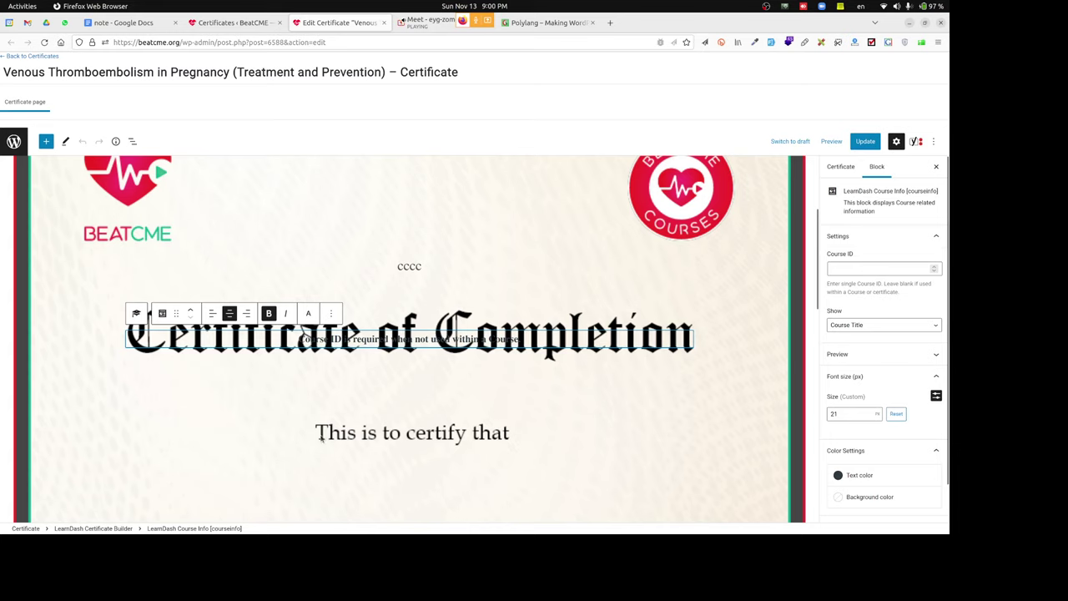
Switch the certificate to the code editor and highlight the field_id attribute in the quizinfo block.
scroll(225, 446, "down", 5)
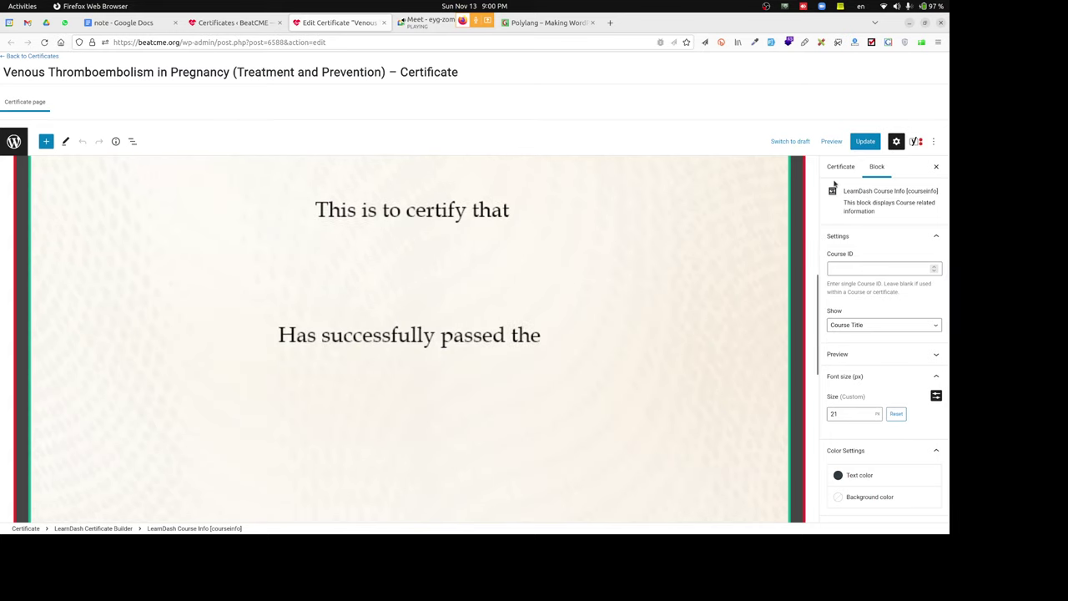
left_click(934, 142)
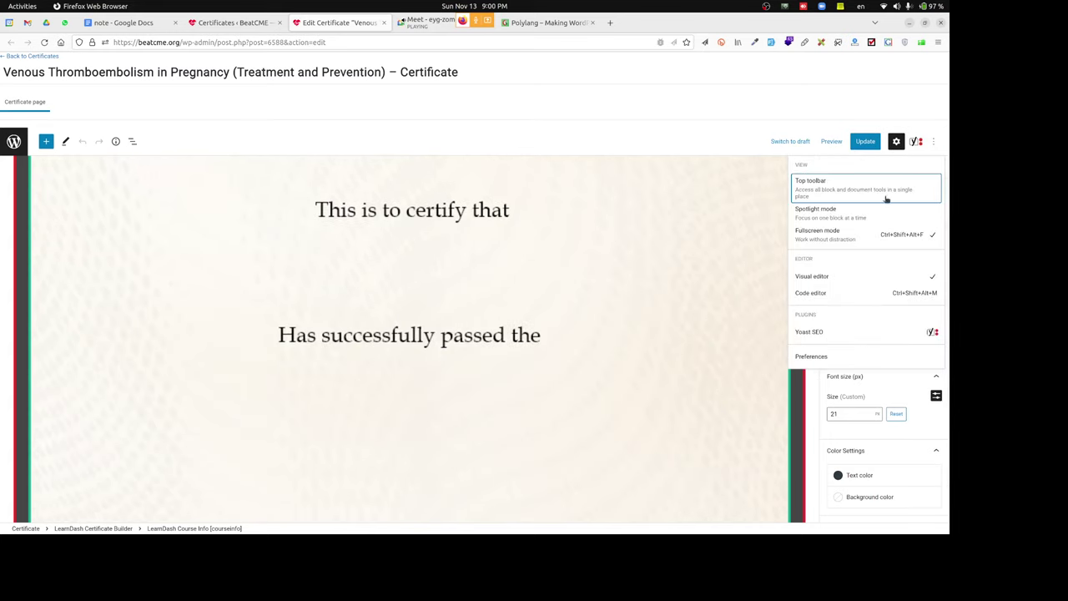
left_click(802, 291)
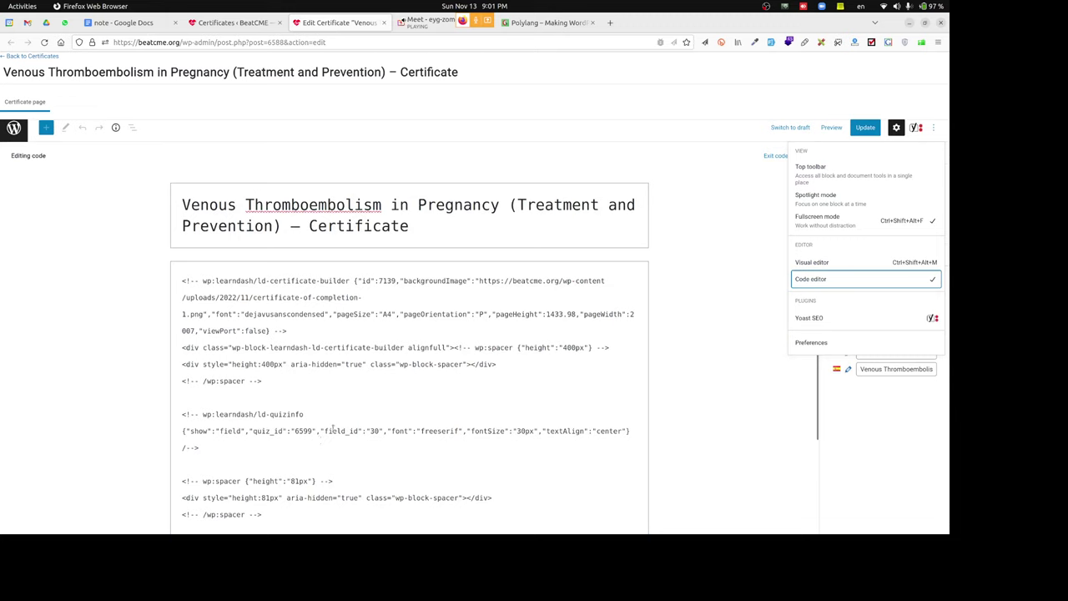
double_click(332, 429)
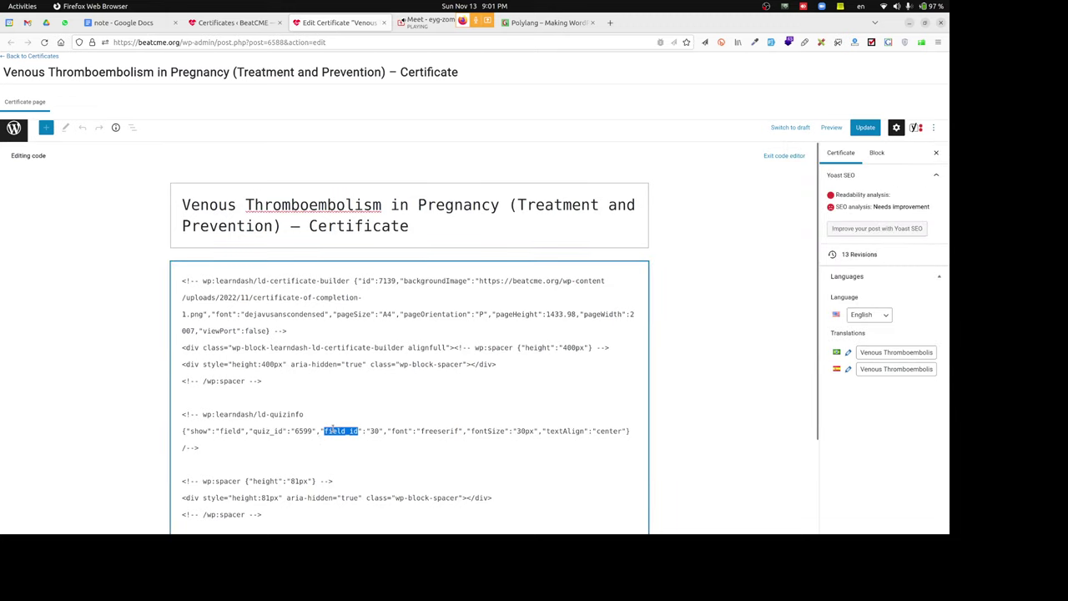
Highlight the quiz_id attribute in the quizinfo block, review the remaining certificate code, and return to the certificates list.
double_click(277, 431)
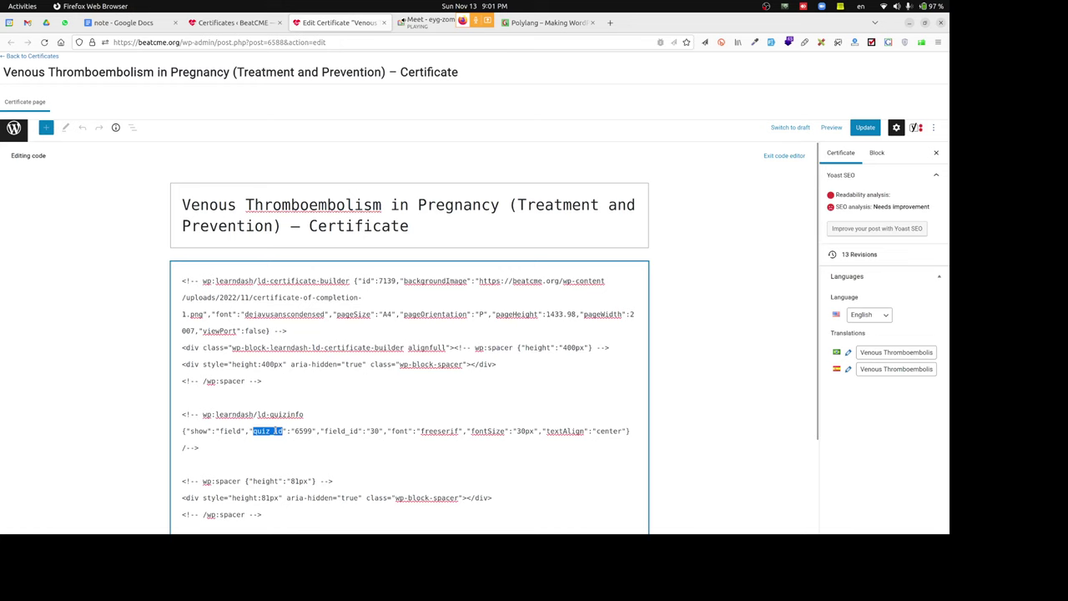
scroll(277, 431, "down", 3)
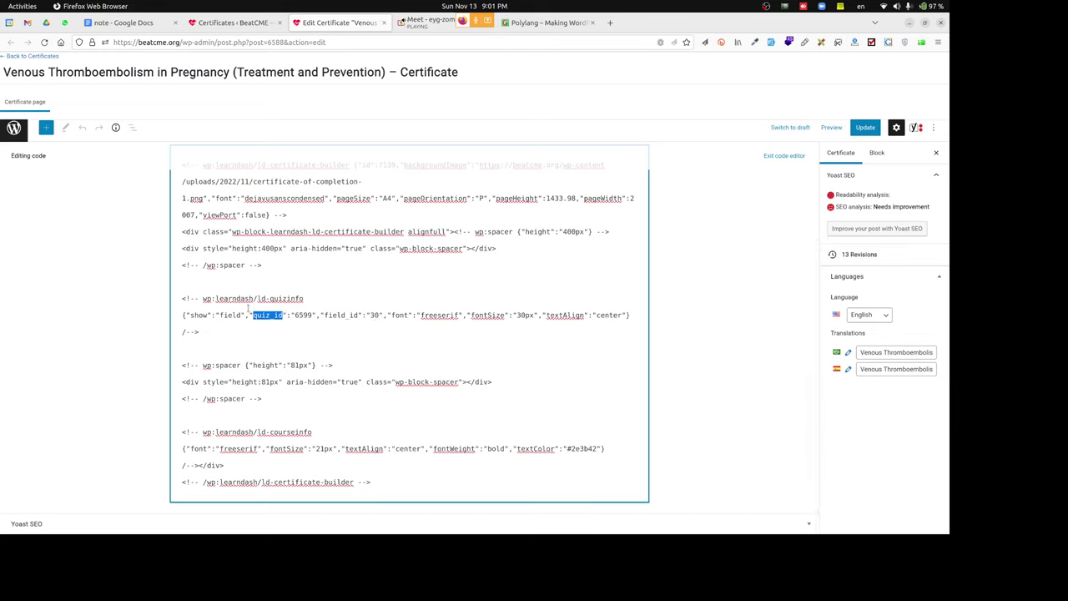
left_click(40, 57)
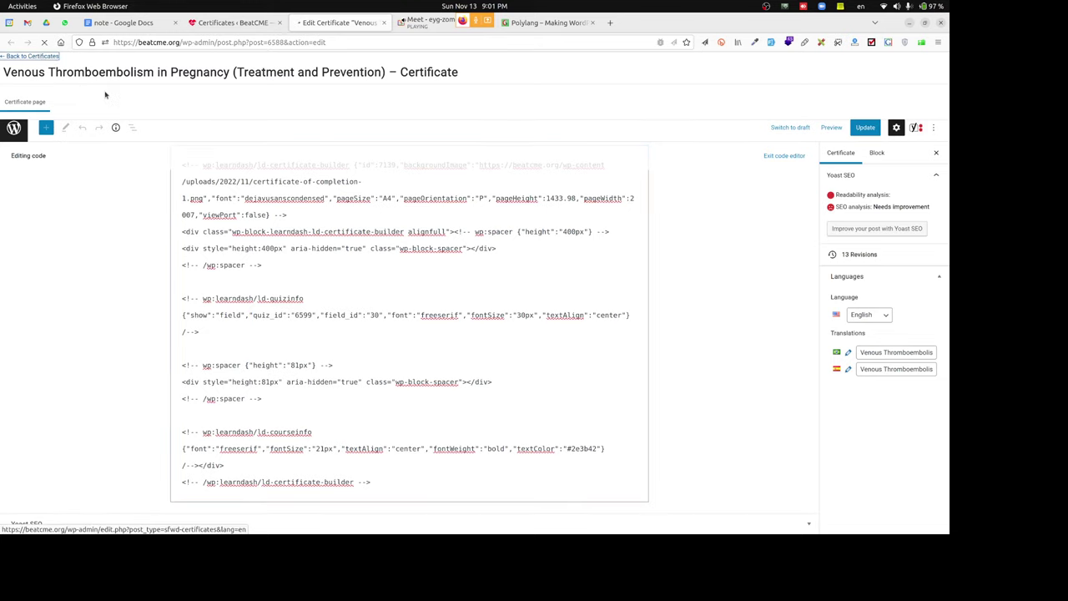
Review the module cards and their completion marks on the participant's course page in the private browser window.
key("alt+Tab")
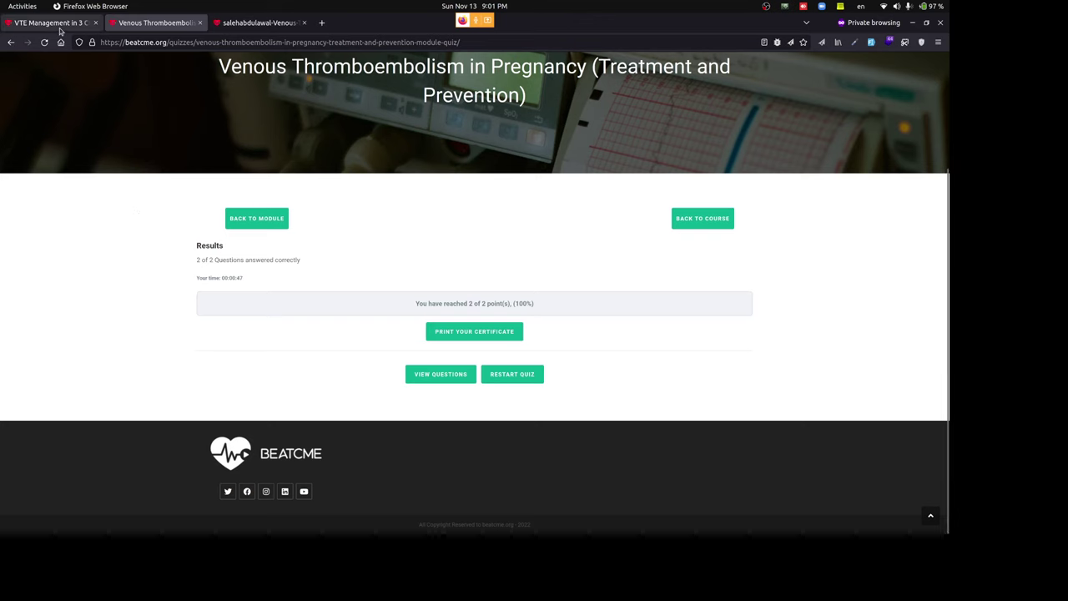
key("ctrl+Page_Up")
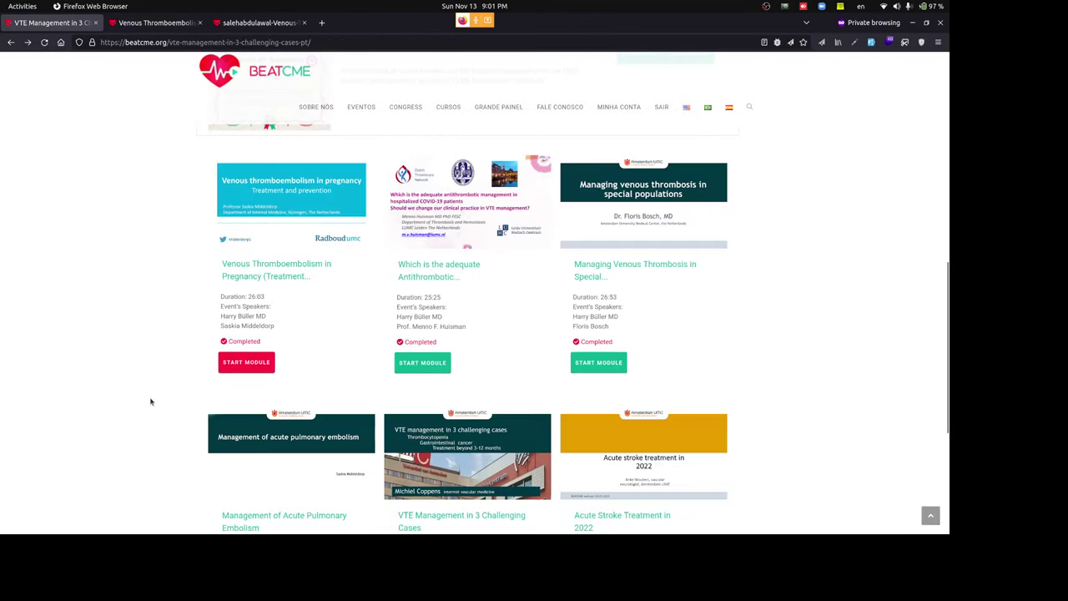
scroll(150, 402, "down", 3)
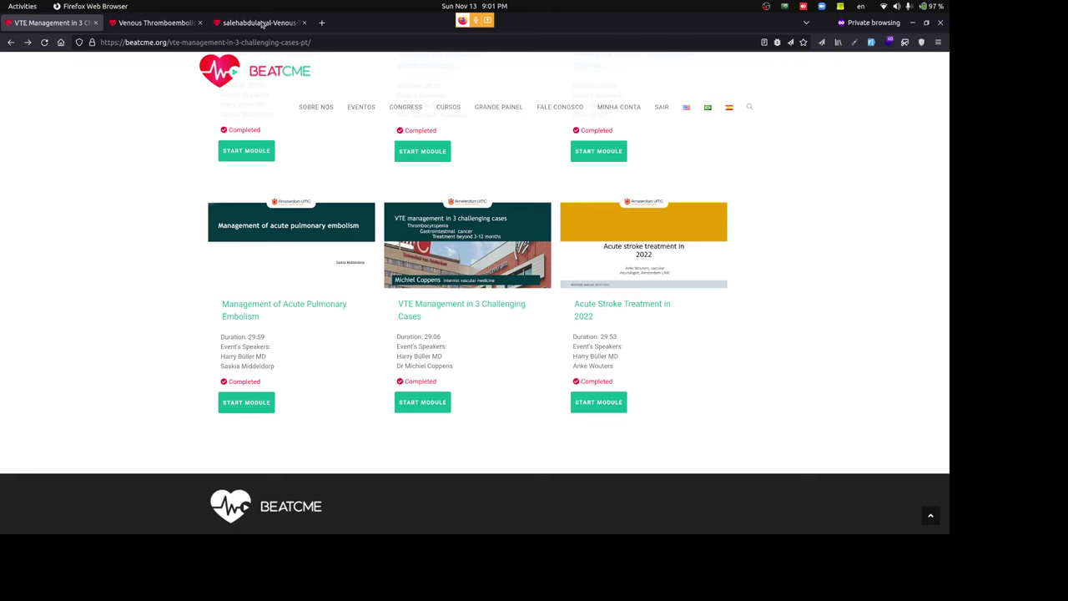
key("alt+Tab")
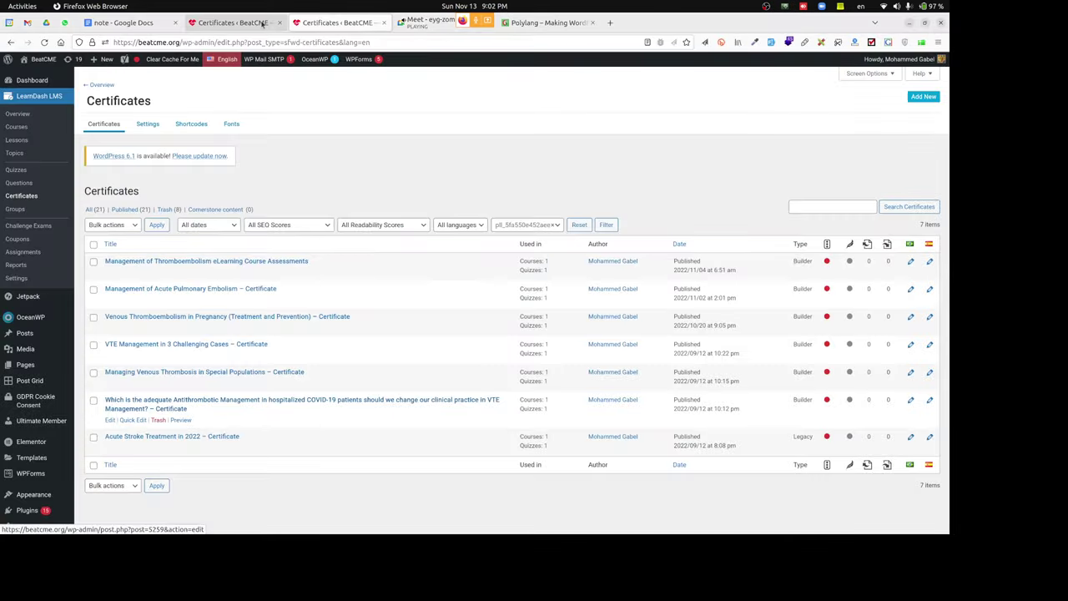
key("alt+Tab")
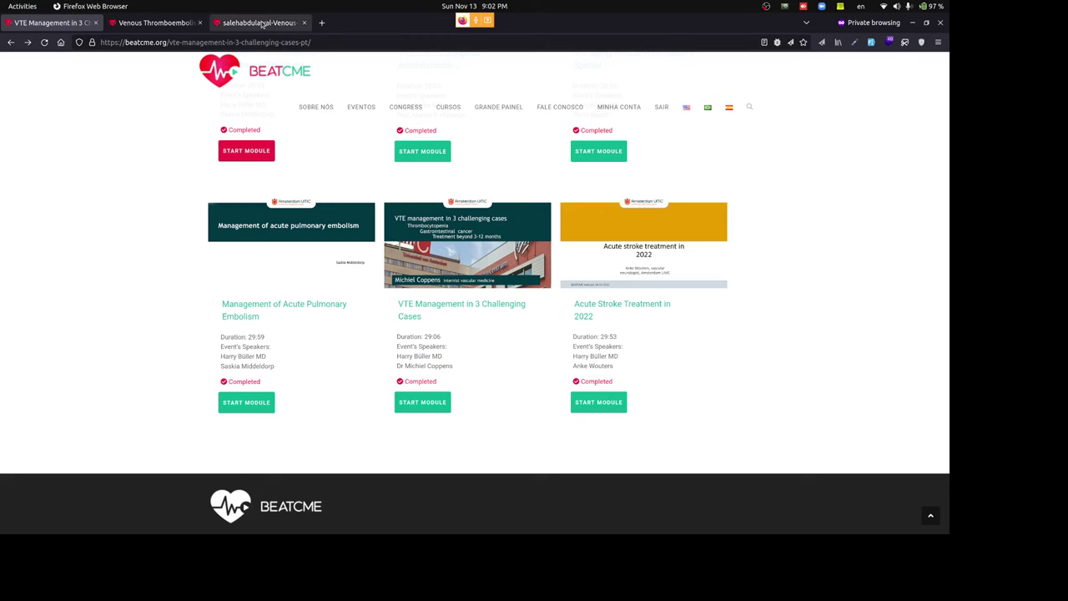
Close the issued Venous Thromboembolism certificate and examine the course page's modules and Final Record of Achievement section.
left_click(262, 22)
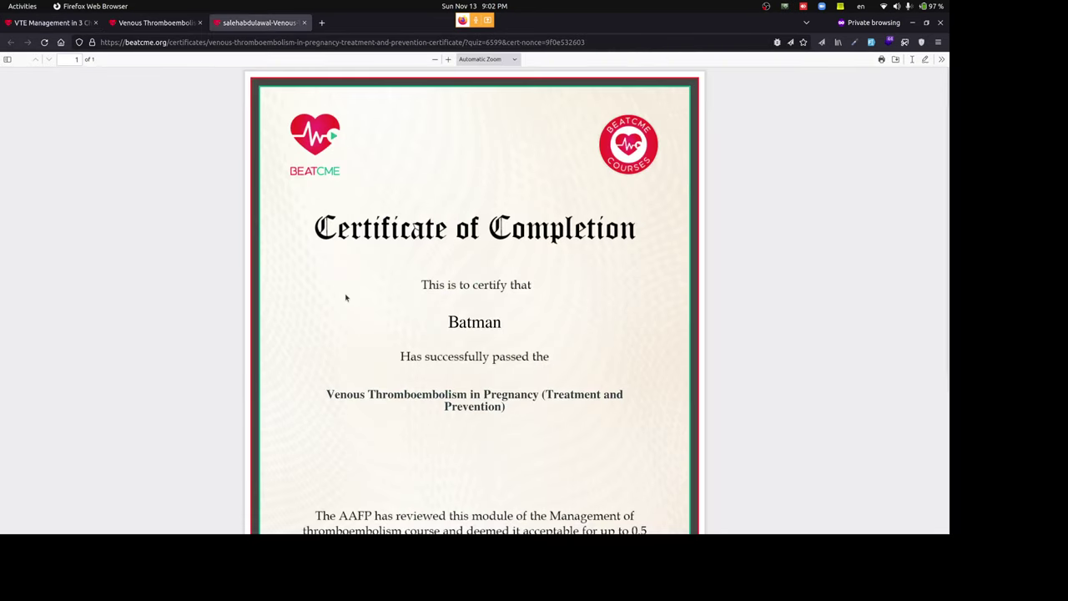
left_click(304, 23)
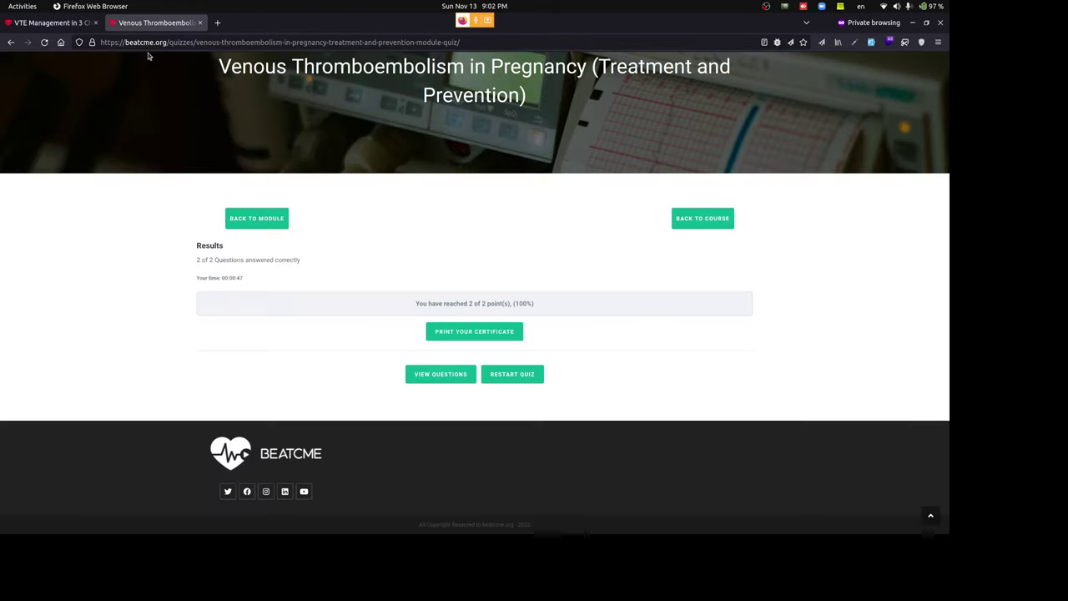
left_click(57, 24)
scroll(62, 241, "up", 3)
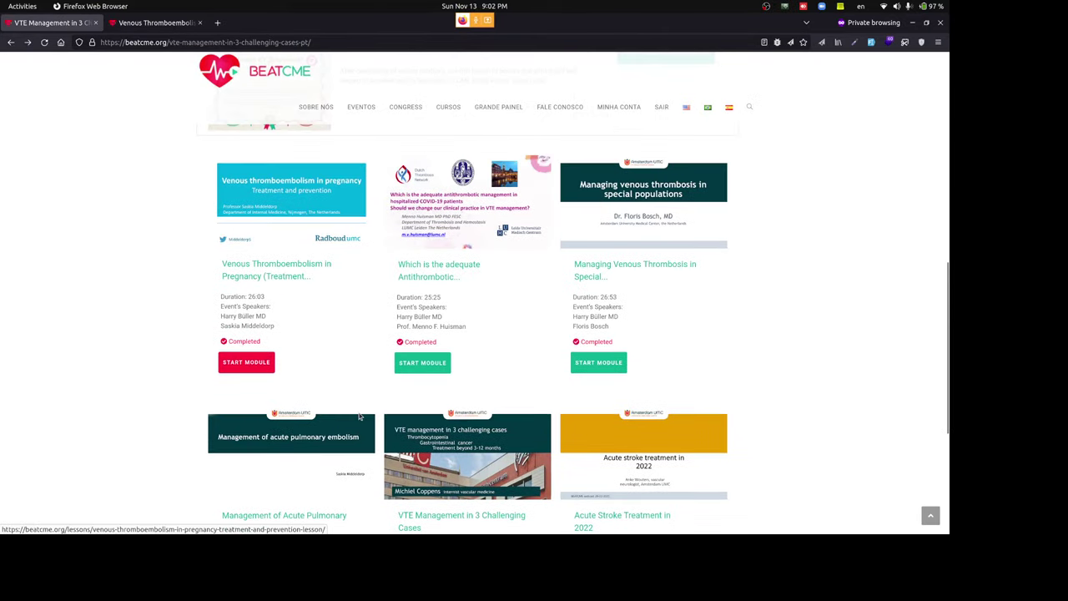
scroll(358, 416, "down", 3)
scroll(359, 415, "up", 4)
scroll(359, 416, "up", 3)
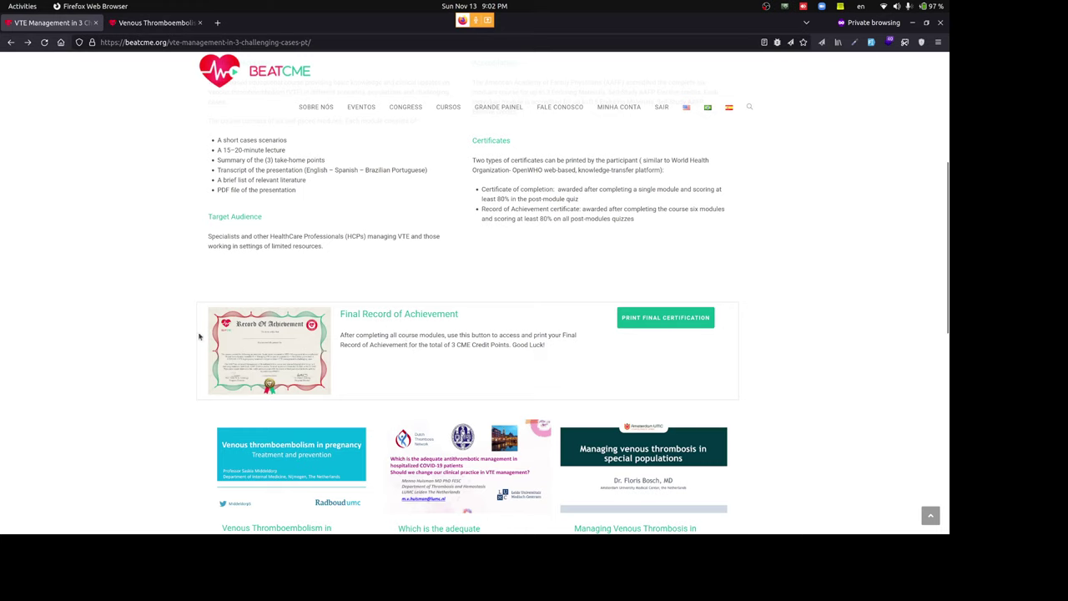
Open the LearnDash courses list in the WordPress admin and open Management of Thromboembolism eLearning Course Assessments for editing in a new tab.
key("alt+Tab")
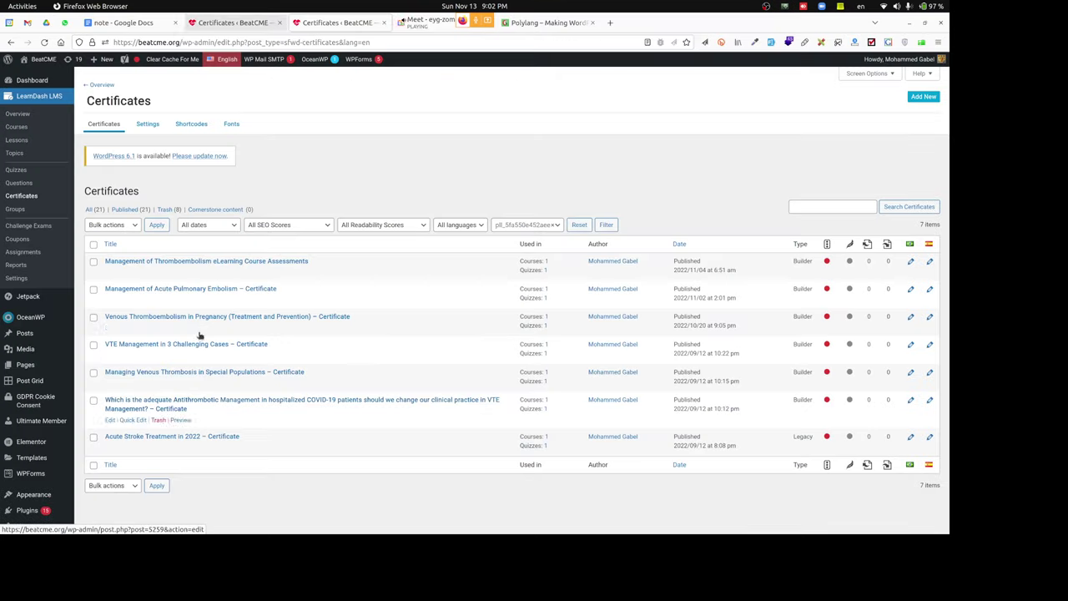
left_click(17, 126)
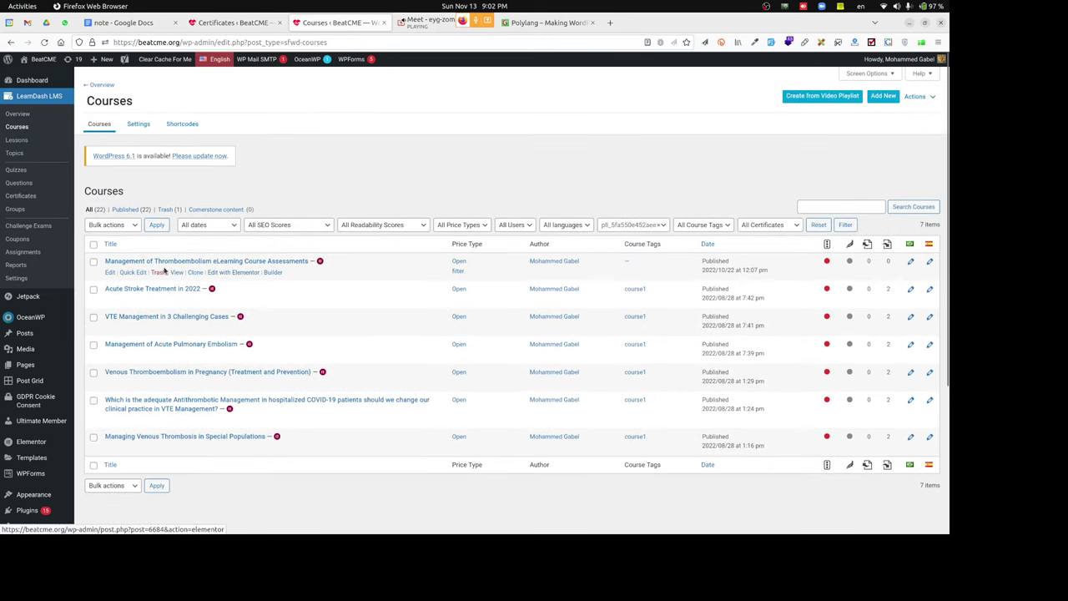
right_click(110, 273)
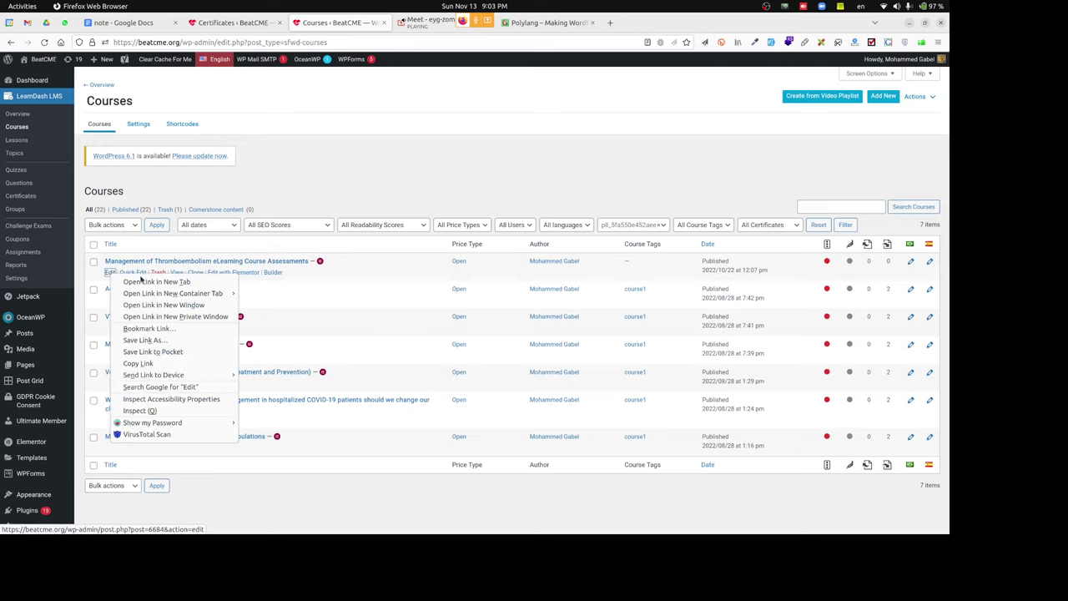
left_click(144, 282)
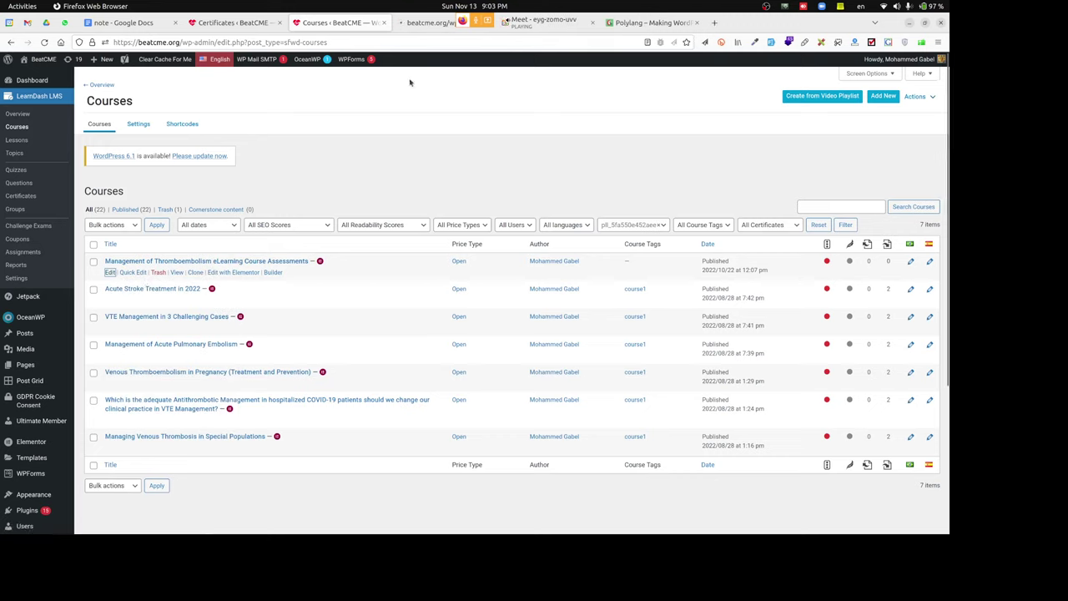
Close the Polylang and Certificates browser tabs and bring up the course's edit page.
left_click(697, 23)
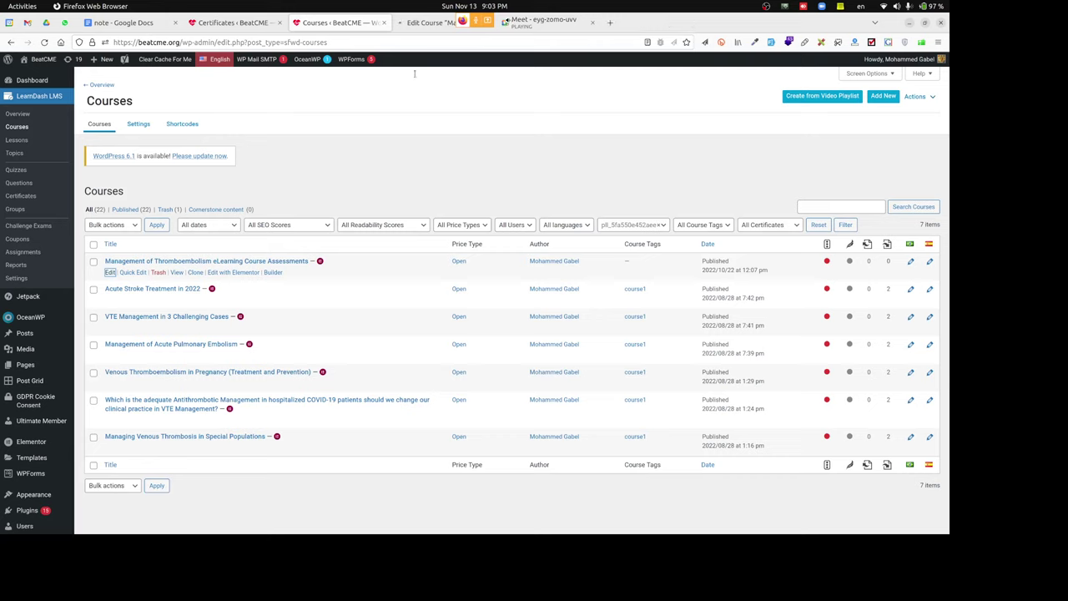
left_click(280, 22)
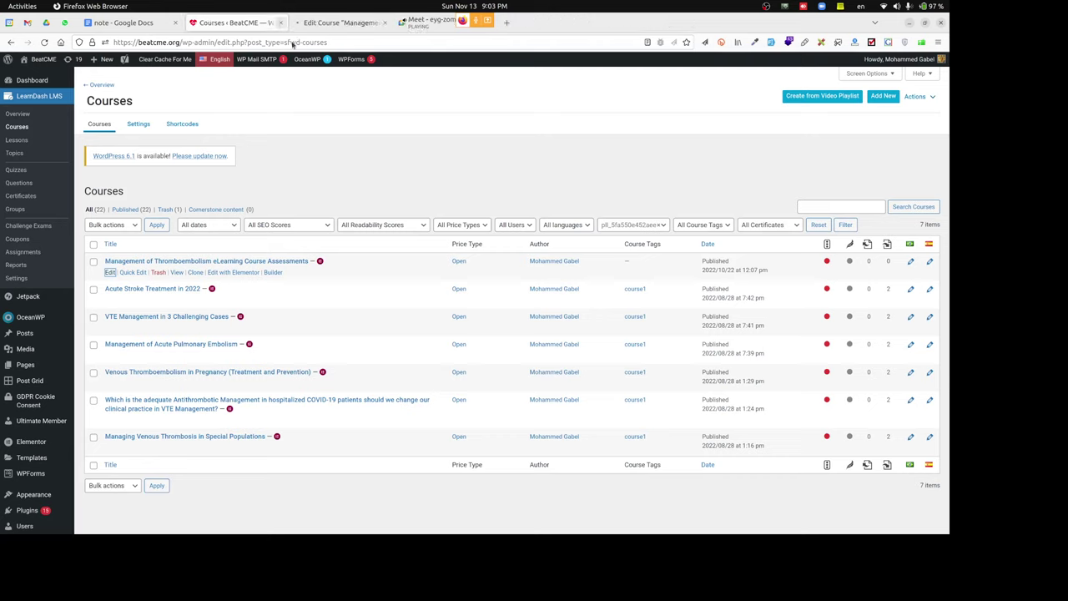
left_click(350, 25)
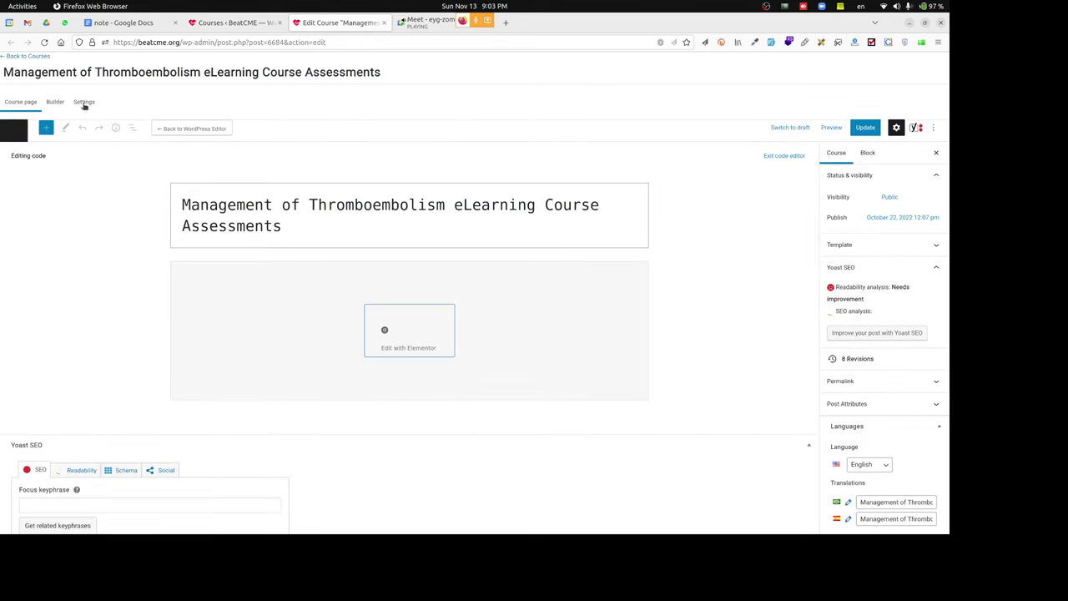
Inspect the course's builder, access mode, prerequisites and required courses, and close its edit page.
left_click(84, 103)
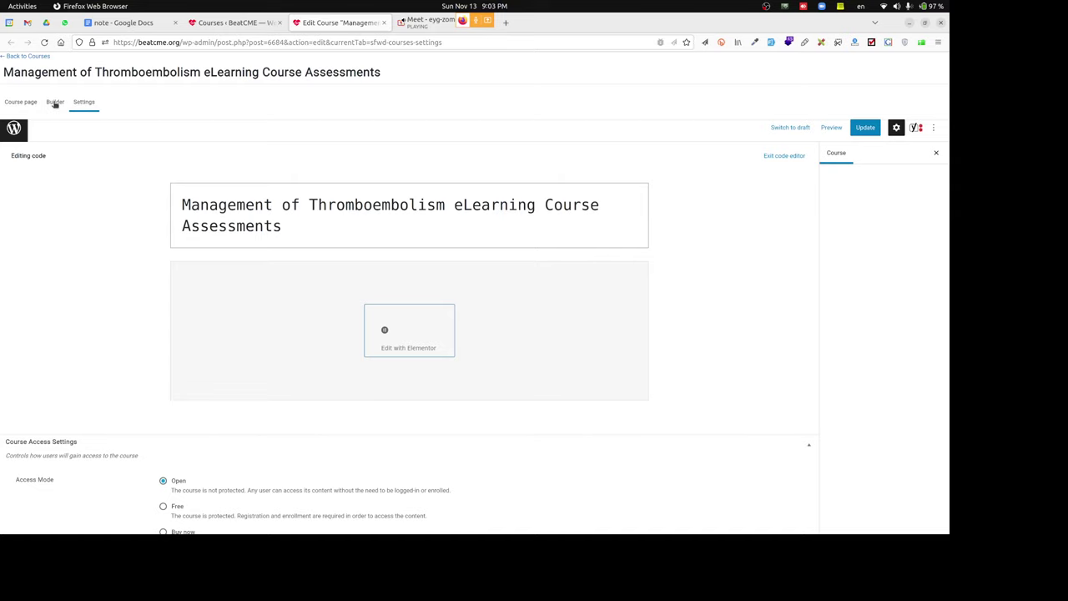
left_click(55, 102)
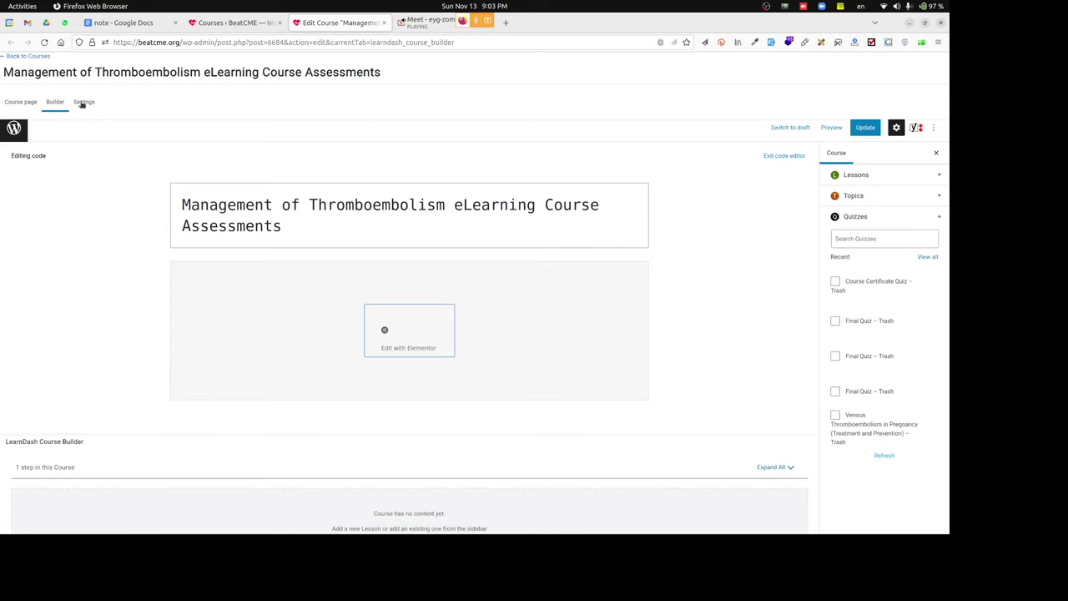
left_click(83, 102)
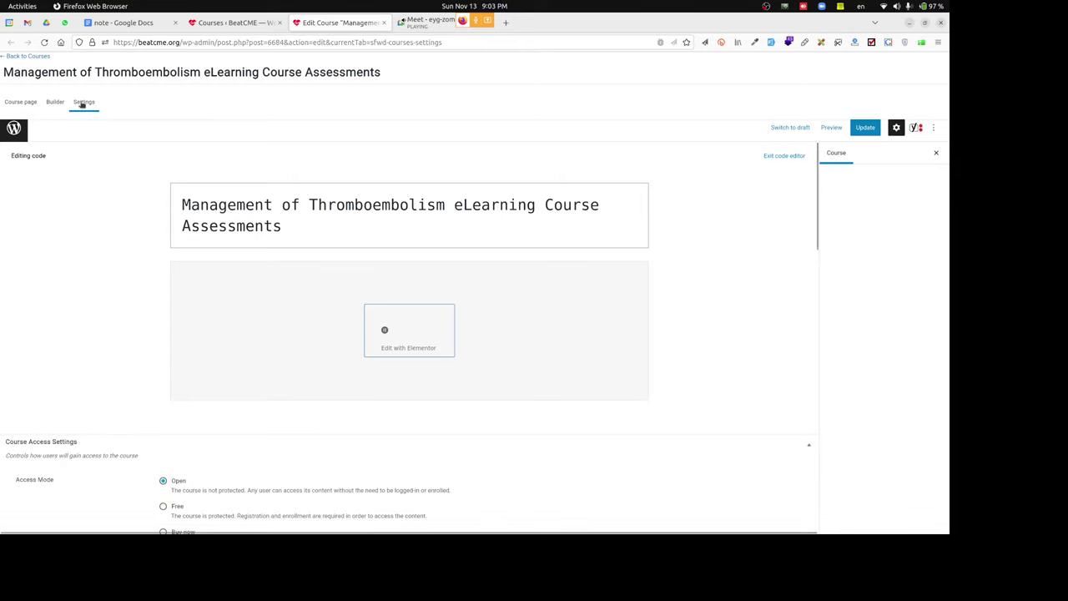
scroll(103, 232, "down", 5)
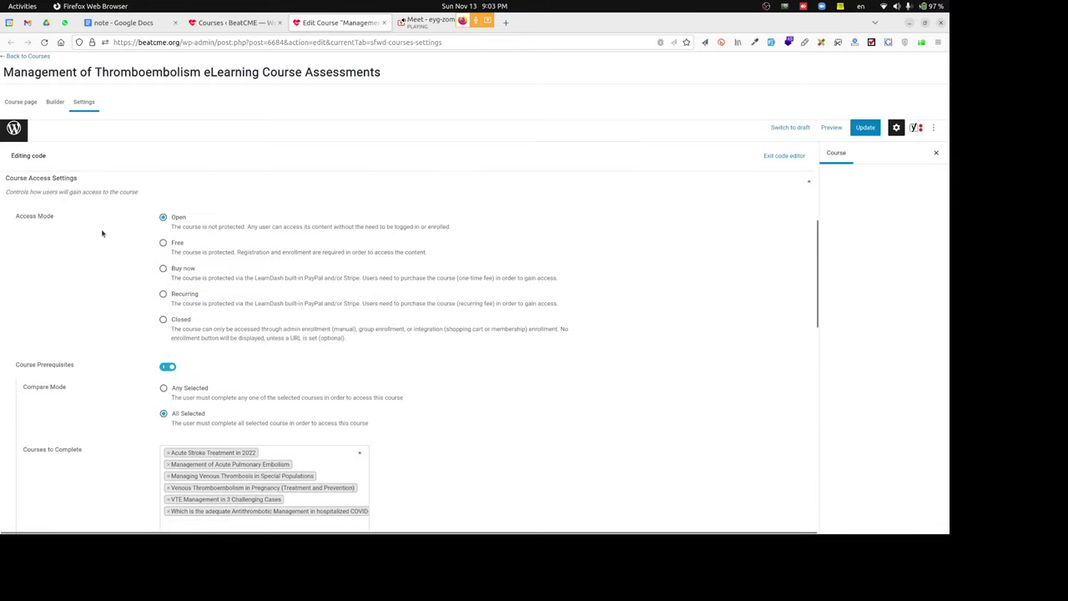
scroll(102, 250, "down", 1)
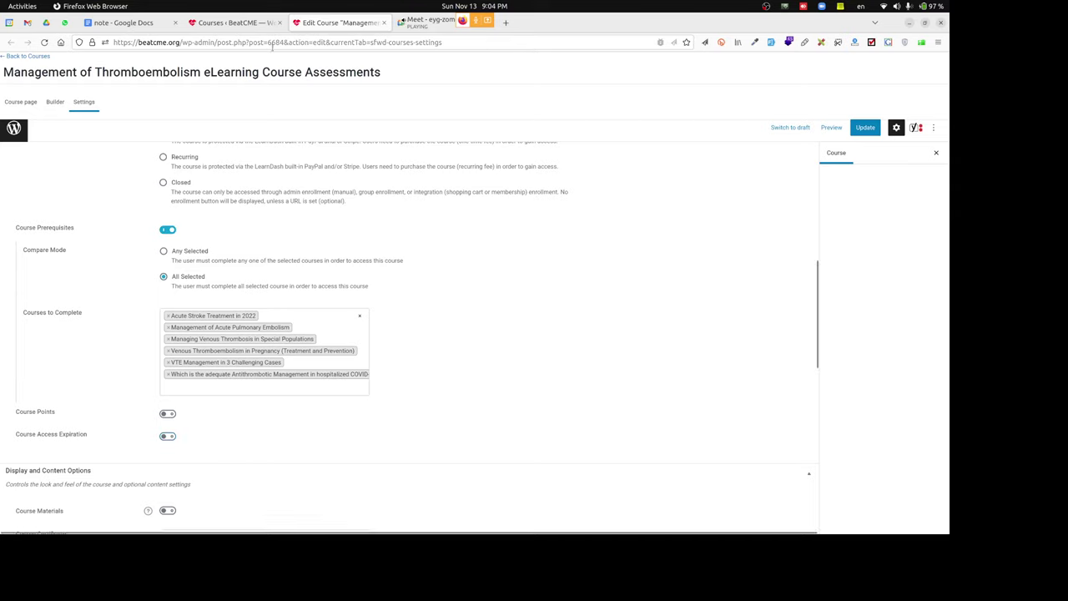
left_click(385, 22)
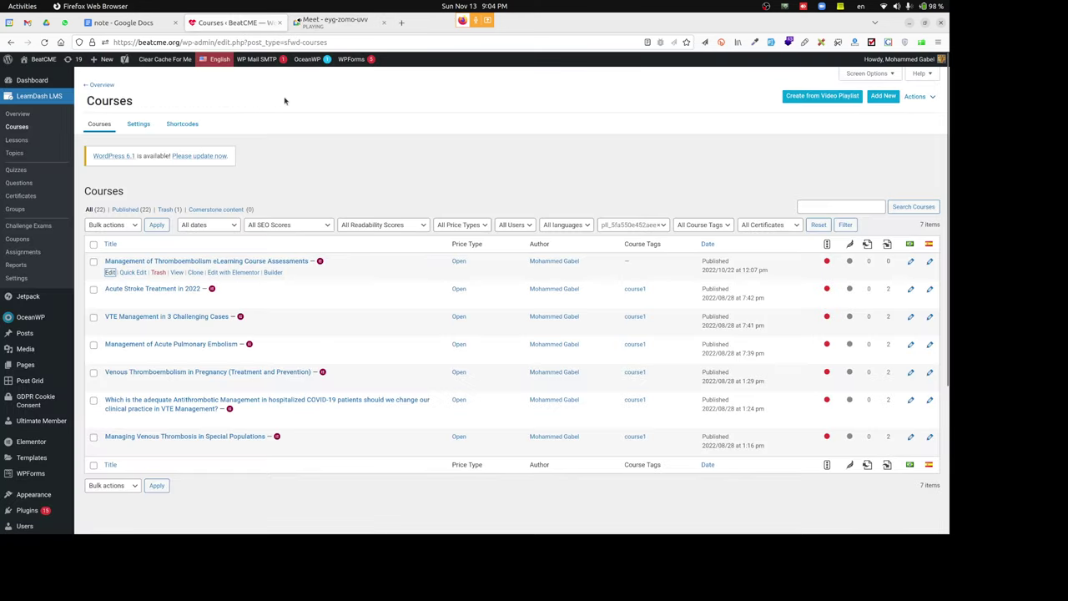
Open the Print Final Certification link from the participant's course page in a new tab and close the Venous Thromboembolism module quiz.
key("alt+Tab")
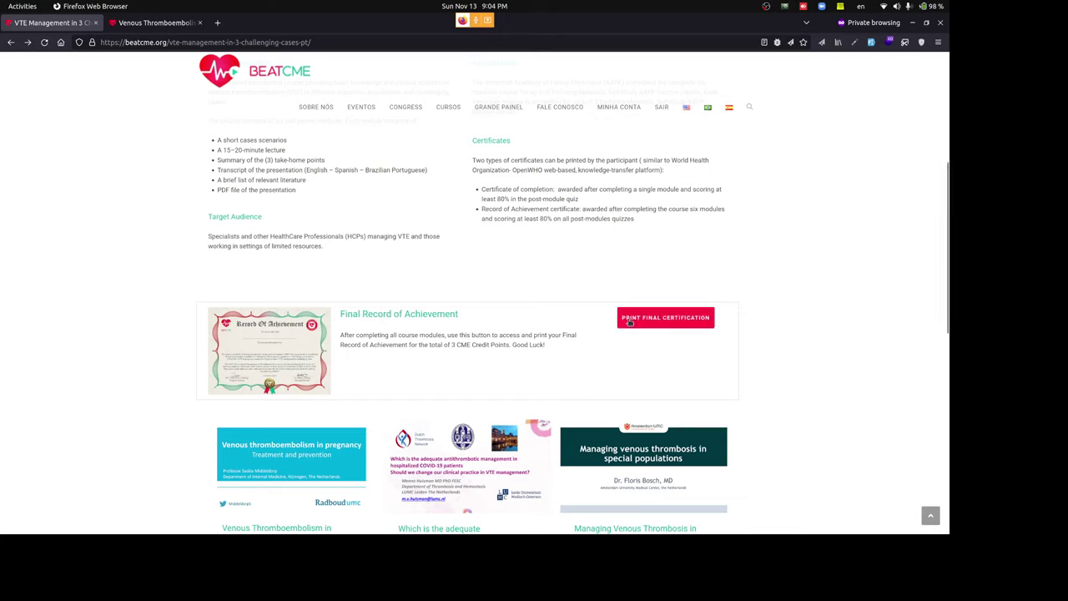
right_click(629, 323)
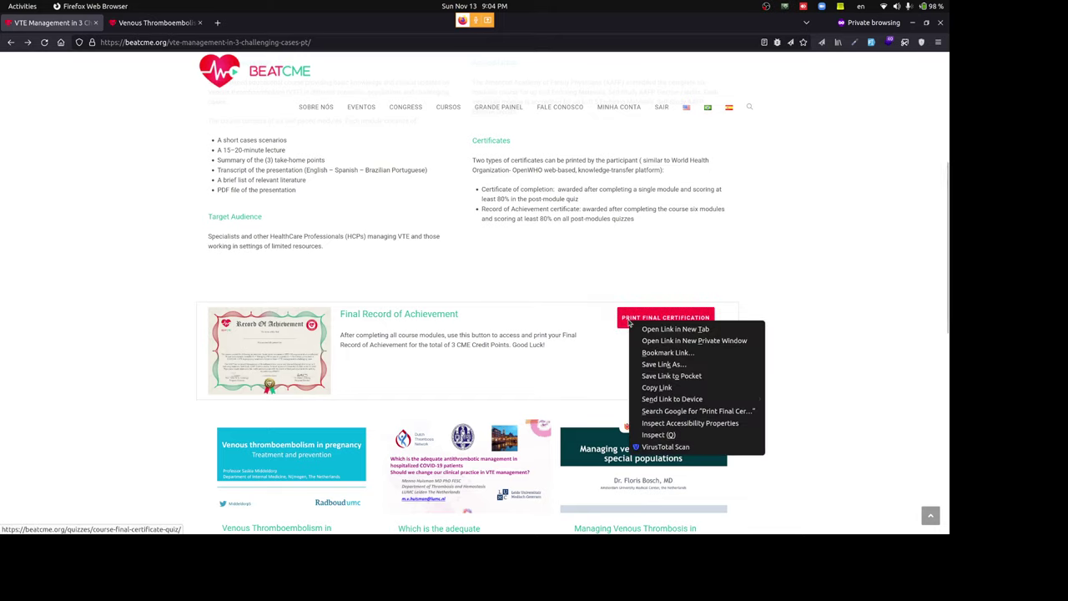
left_click(674, 329)
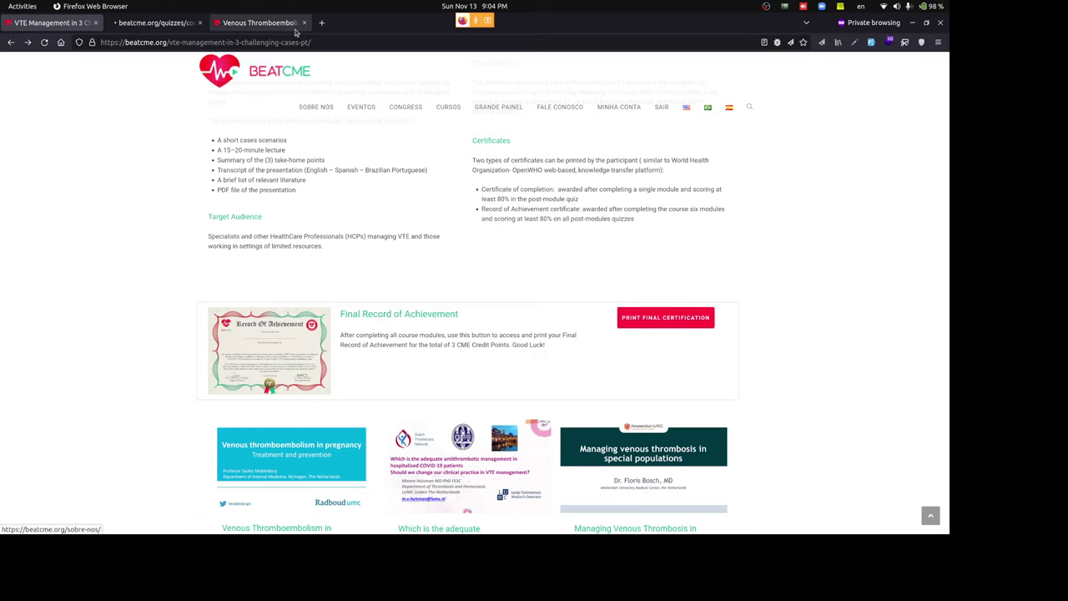
left_click(296, 28)
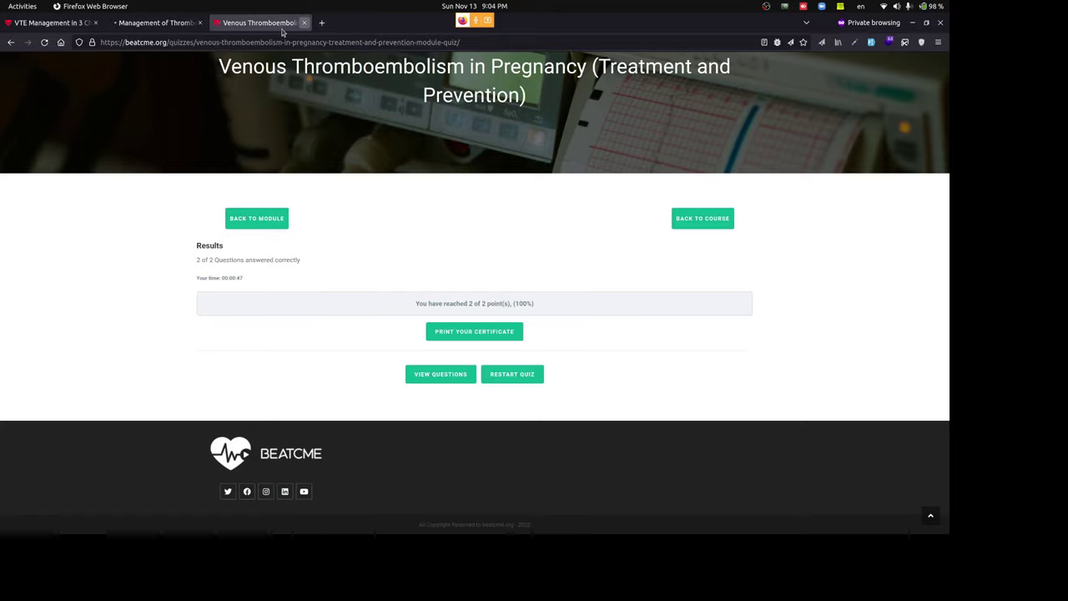
left_click(304, 23)
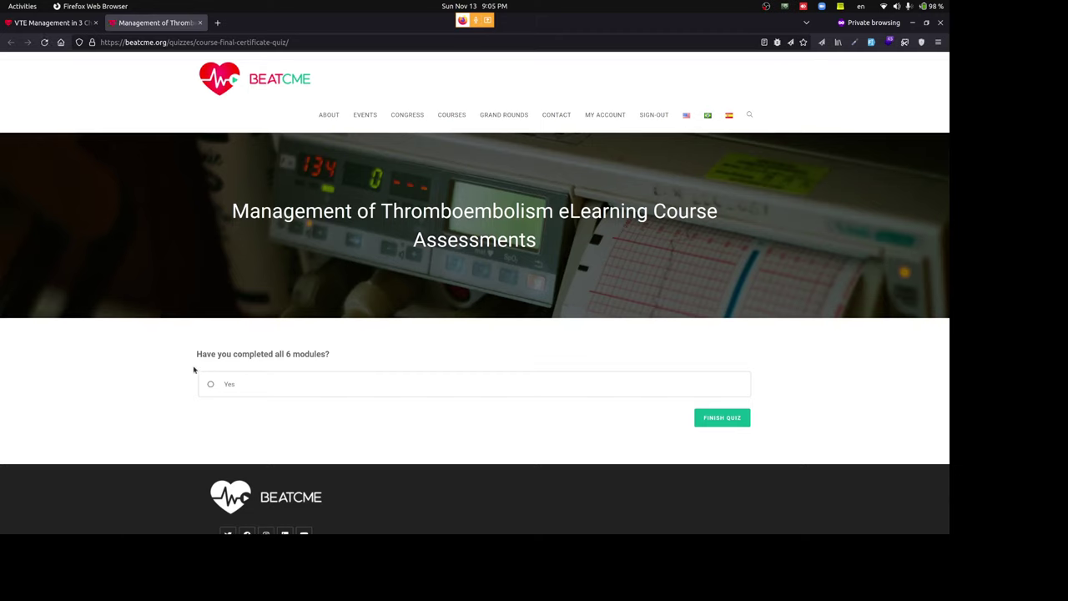
Answer Yes to having completed all 6 modules, continue the quiz, and enter the participant's name for the certificate.
left_click(211, 384)
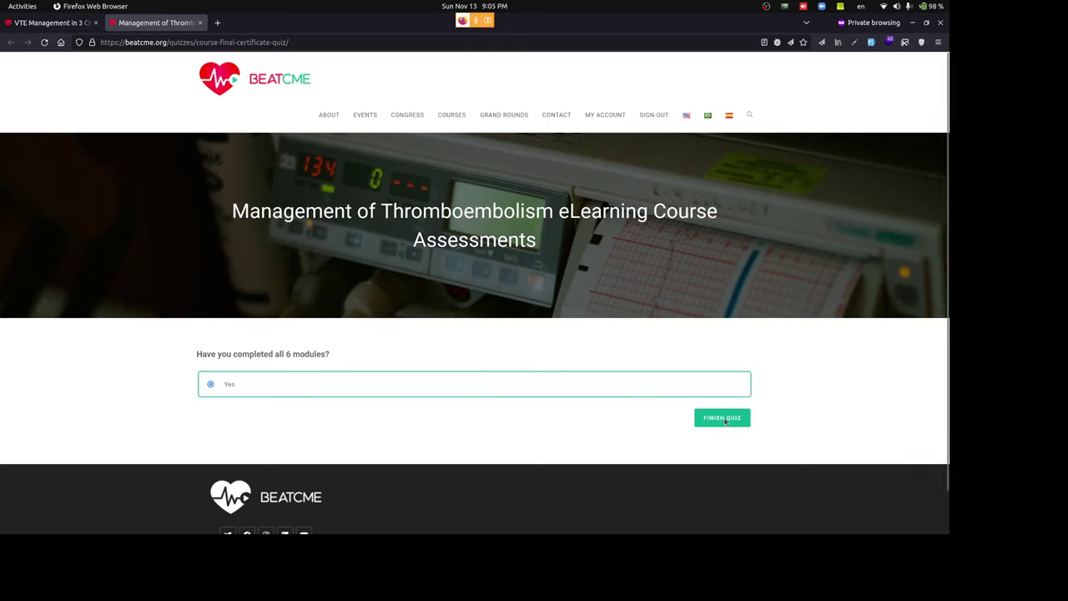
left_click(723, 419)
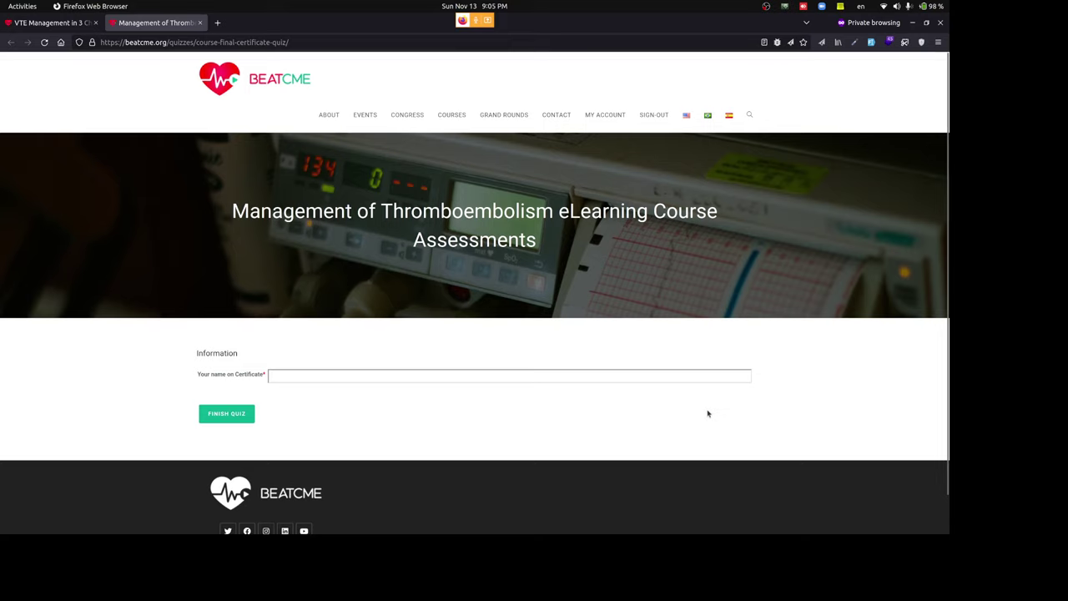
left_click(539, 372)
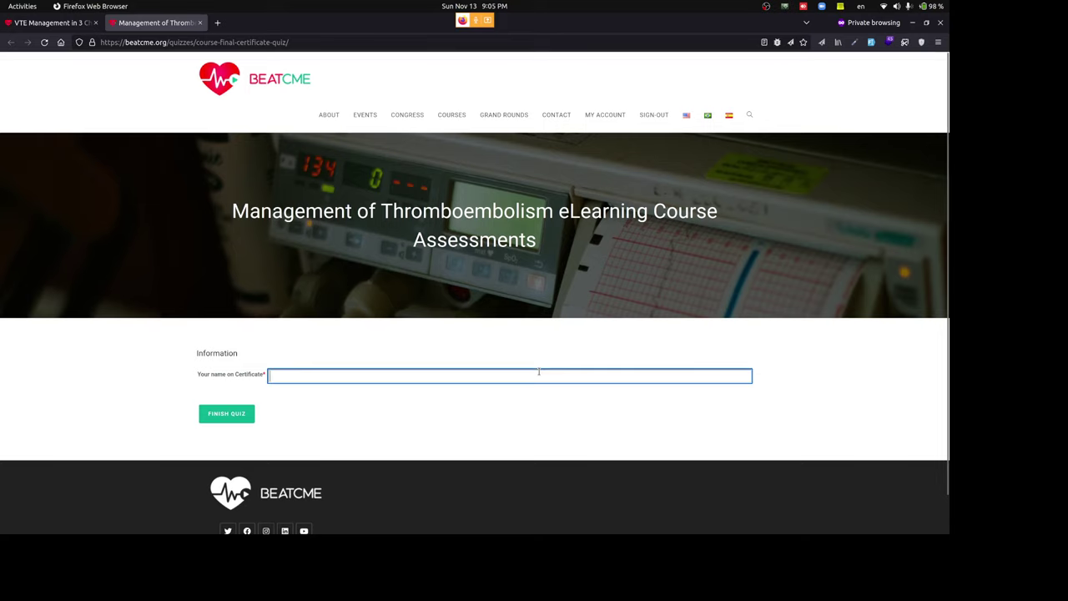
type("Foudad")
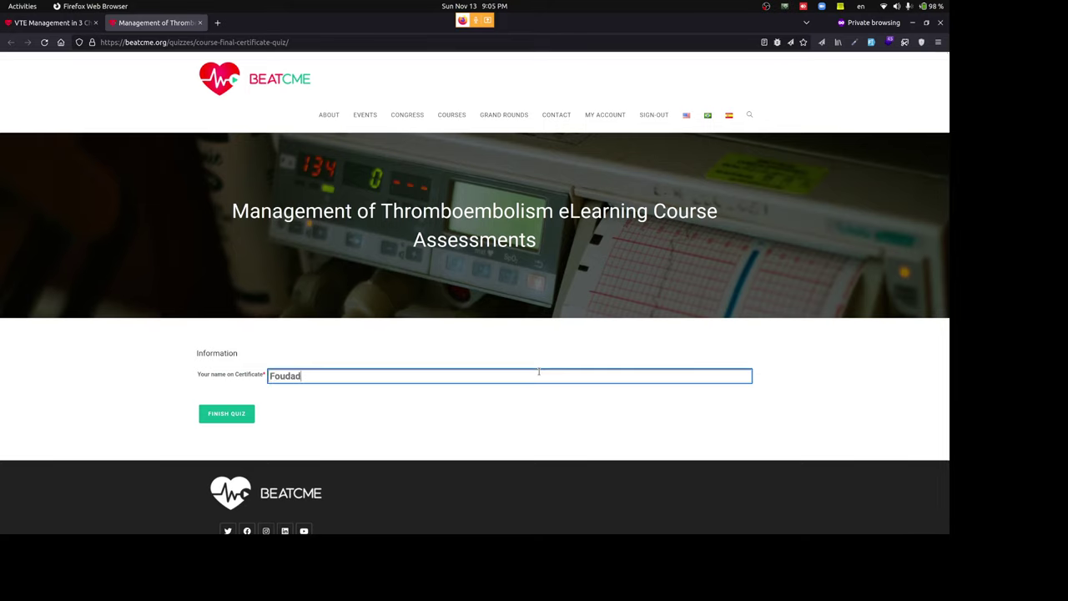
key("BackSpace")
key("BackSpace")
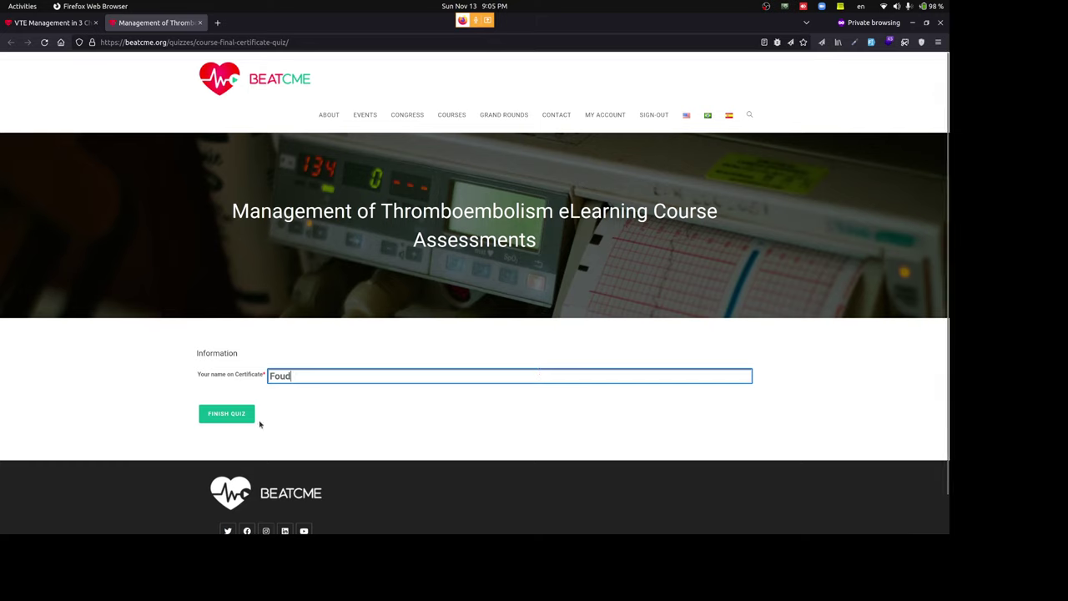
Correct the participant's name for the certificate, finish the final quiz, and open the printable Record of Achievement.
type("a")
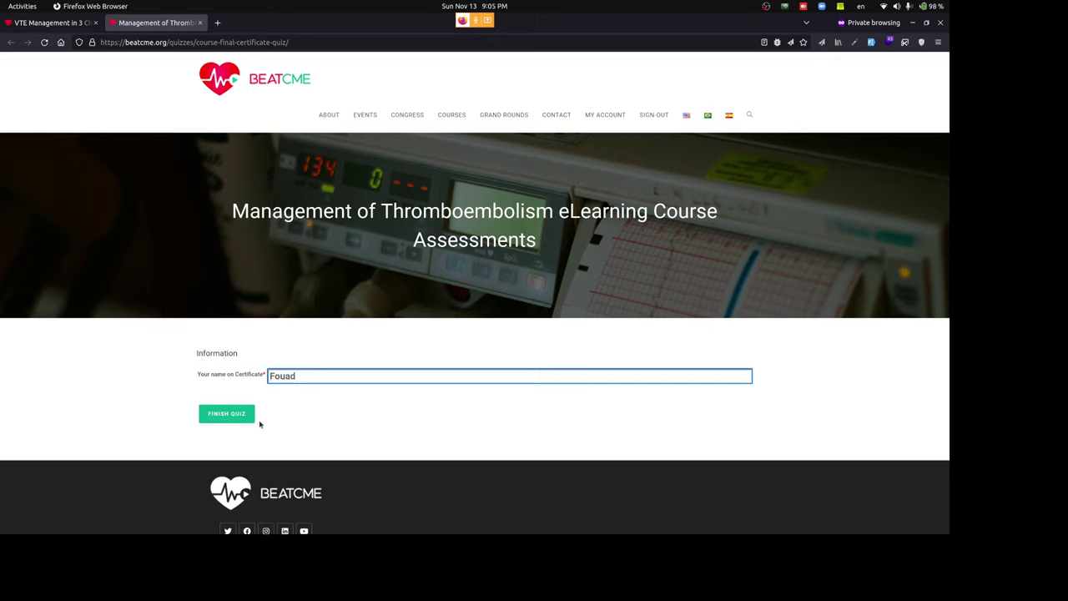
left_click(233, 415)
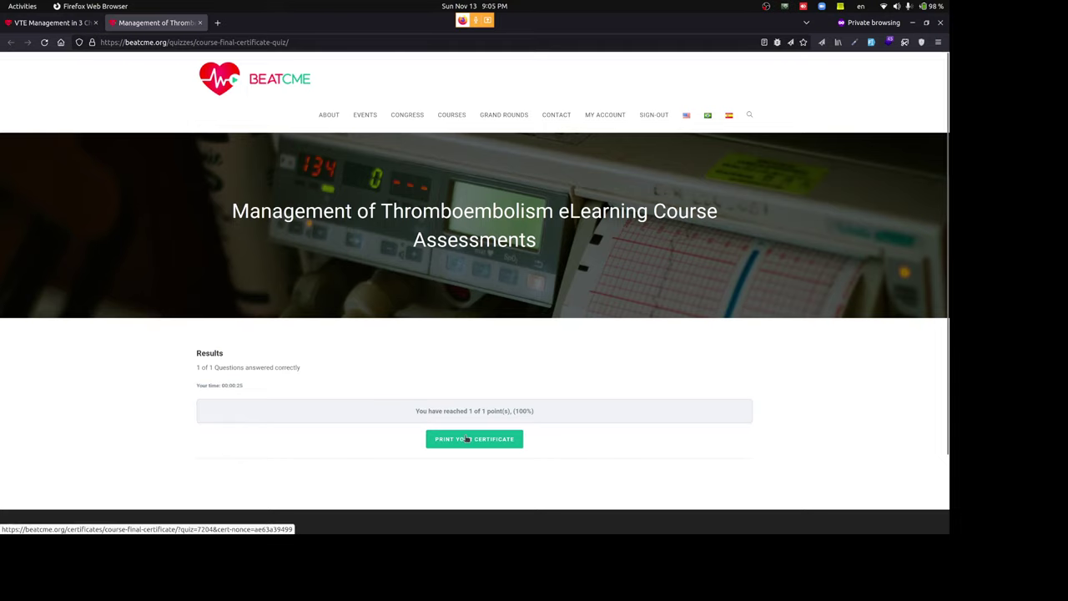
left_click(467, 439)
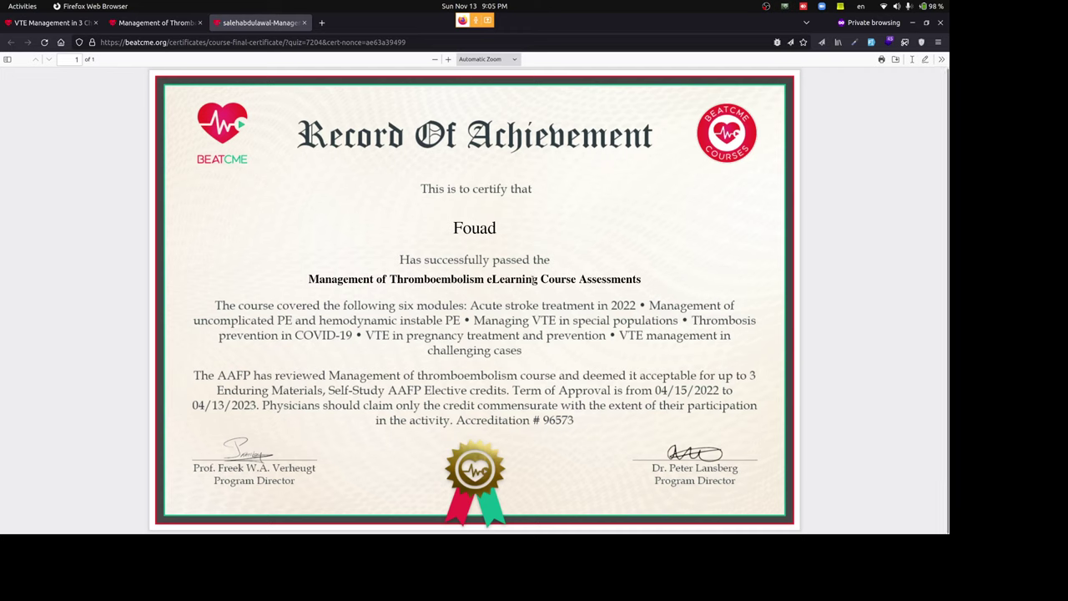
Close the final certificate and the course assessment quiz, returning to the VTE Management course page.
left_click(305, 23)
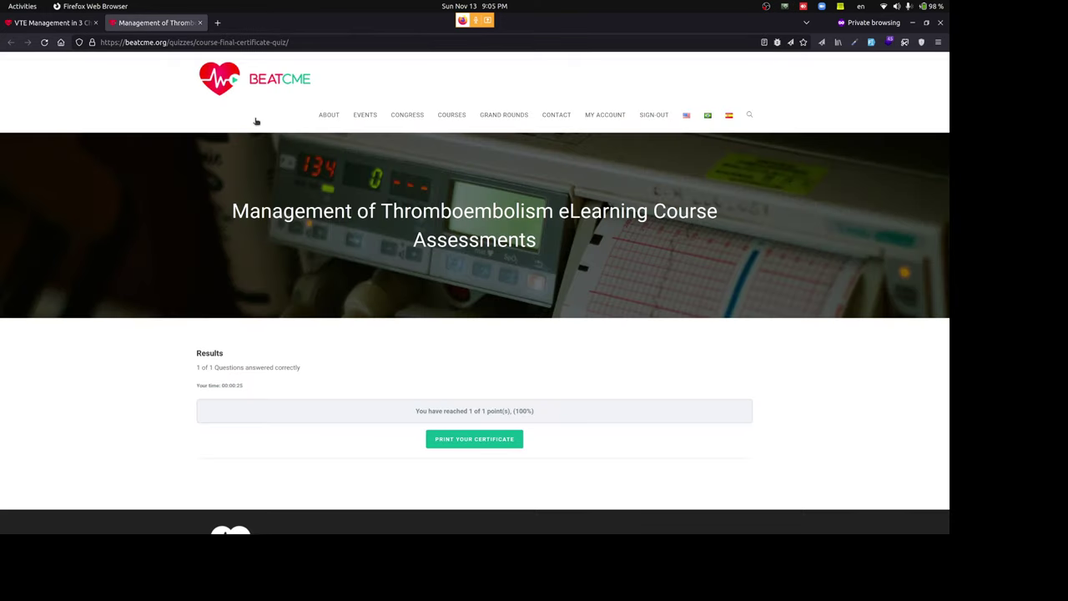
left_click(74, 23)
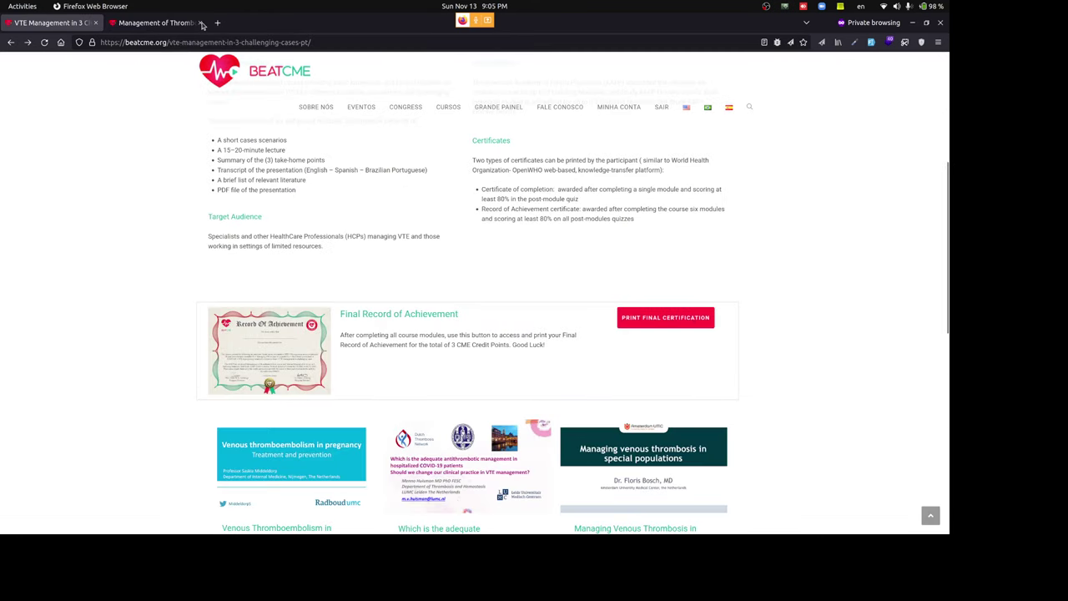
left_click(201, 24)
Review the course page's Final Record of Achievement section and the completion marks on its modules.
scroll(116, 308, "up", 1)
scroll(116, 307, "down", 5)
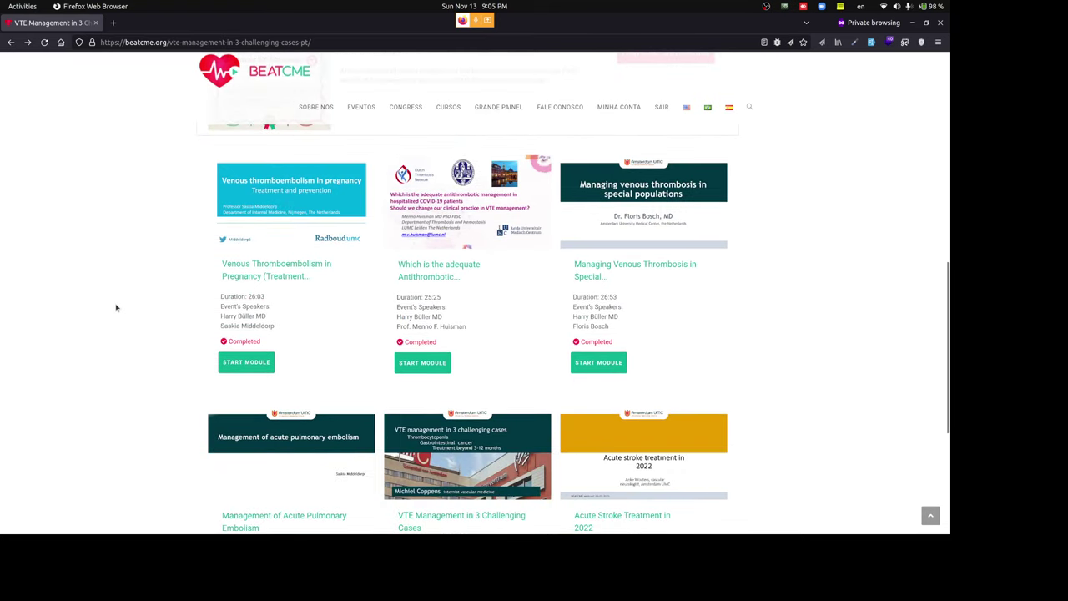
scroll(116, 308, "up", 4)
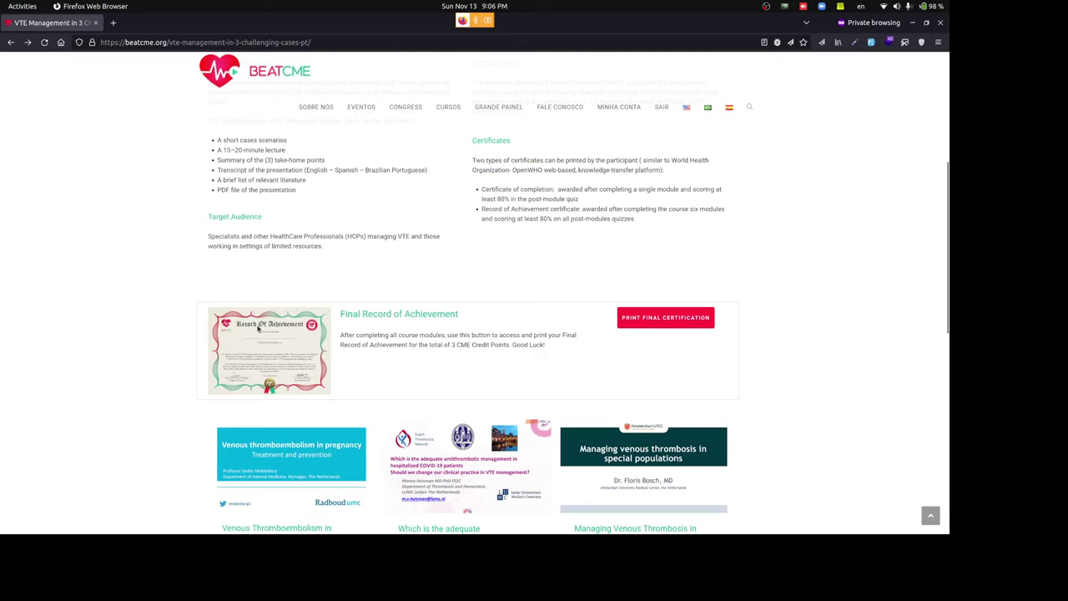
scroll(420, 367, "down", 3)
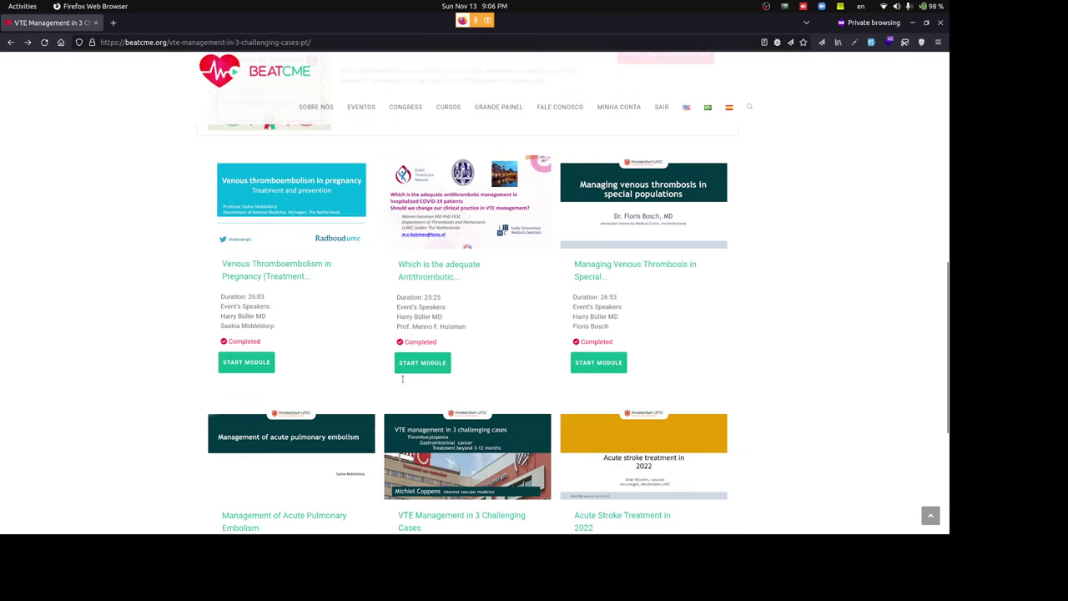
left_click(422, 362)
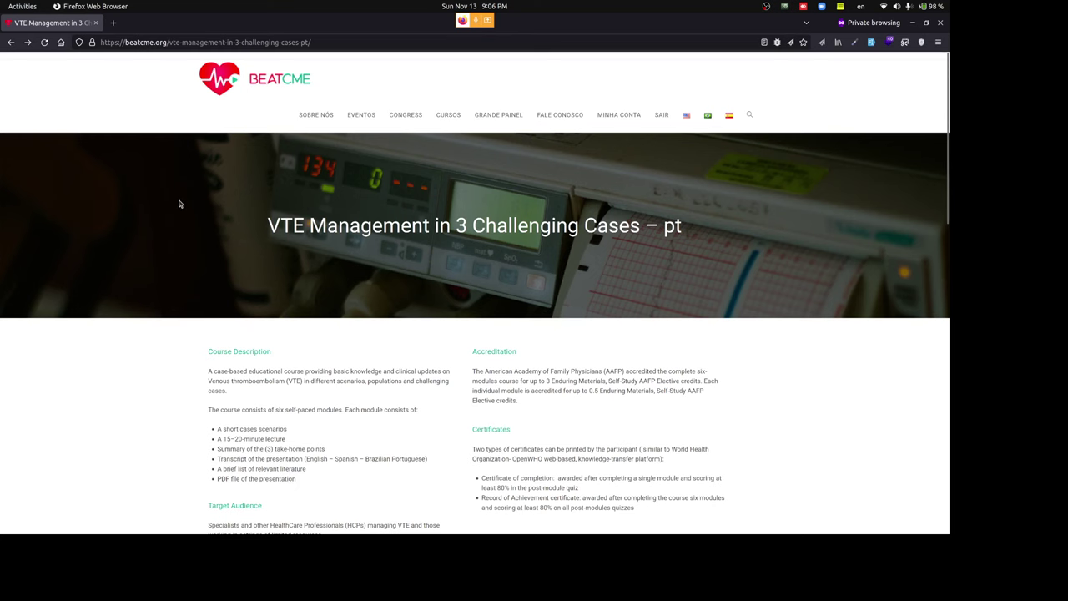
scroll(178, 203, "down", 3)
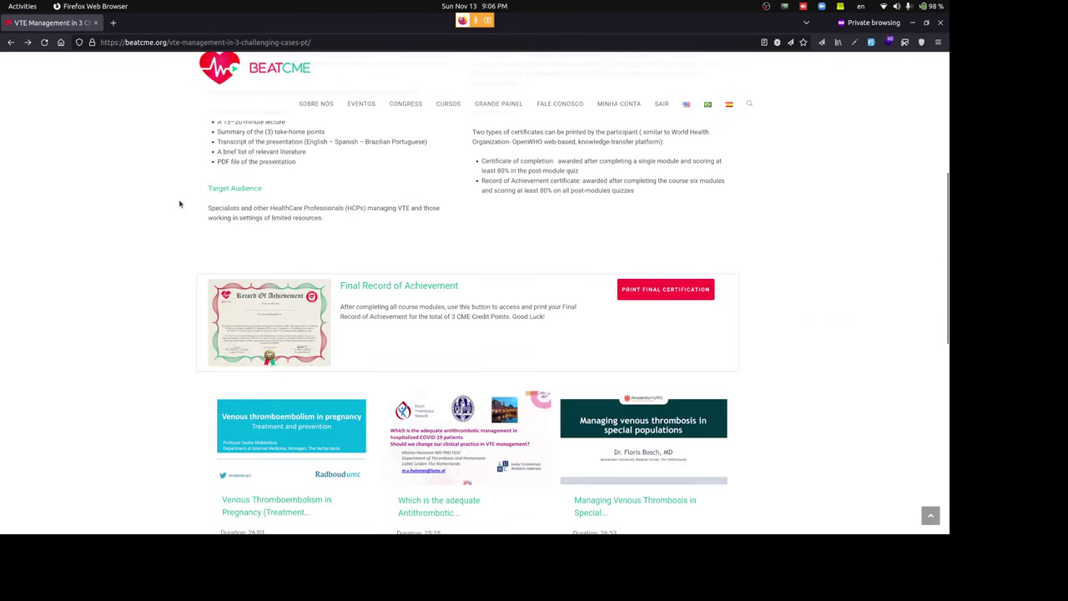
scroll(178, 202, "up", 3)
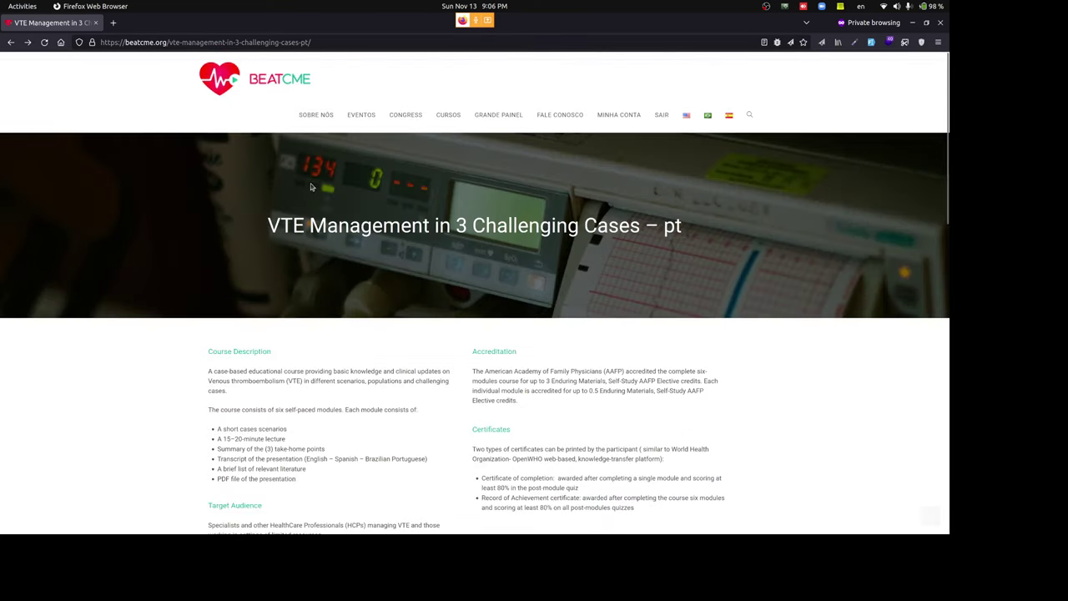
Switch the site to English and review the Your Courses list on the participant's My Account page.
left_click(687, 117)
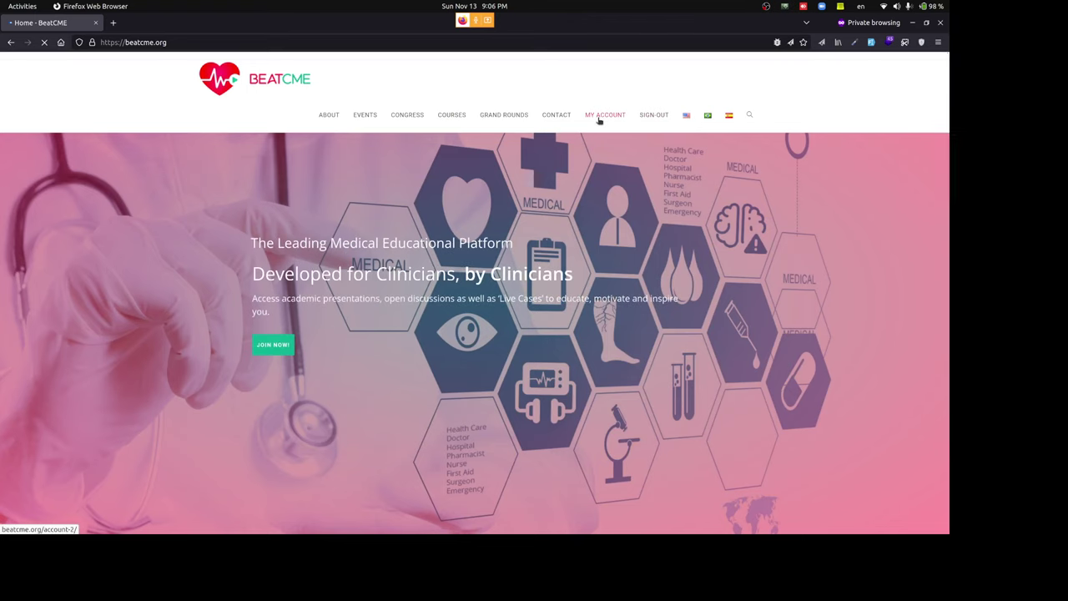
left_click(598, 120)
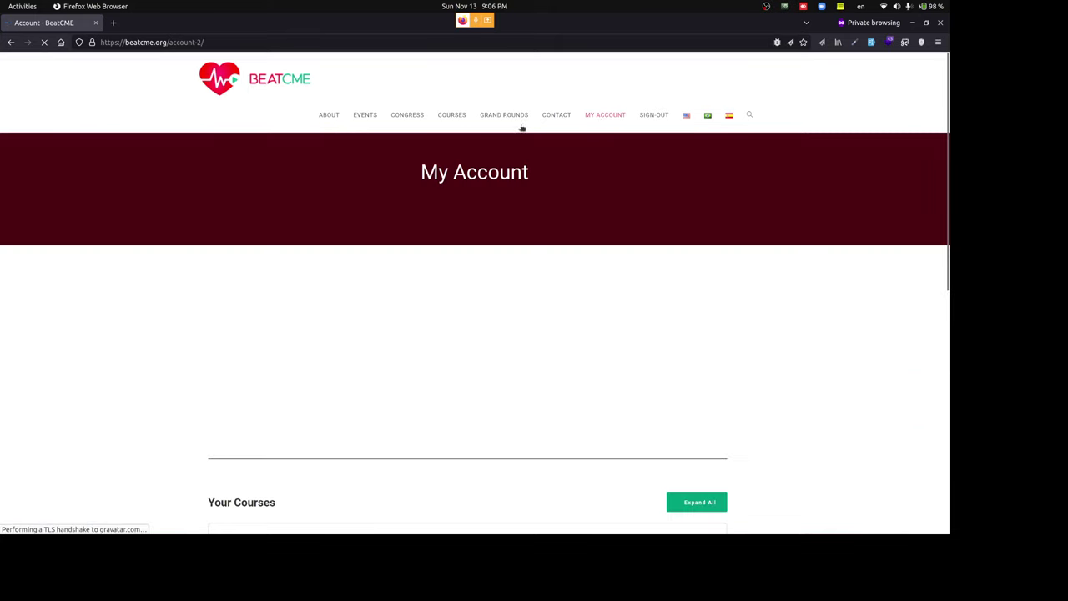
scroll(96, 388, "down", 3)
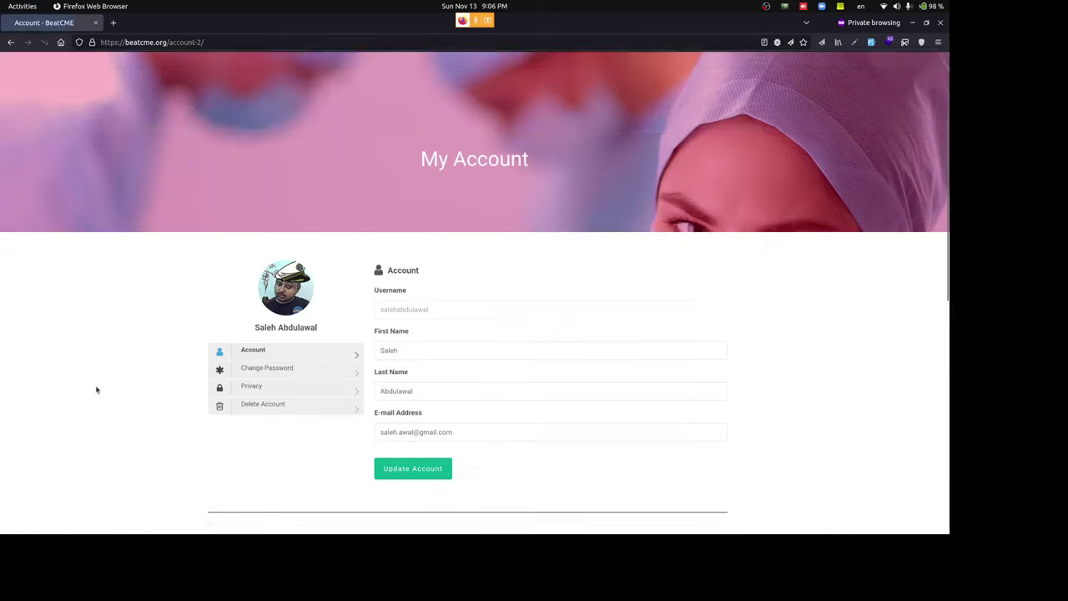
scroll(96, 390, "down", 5)
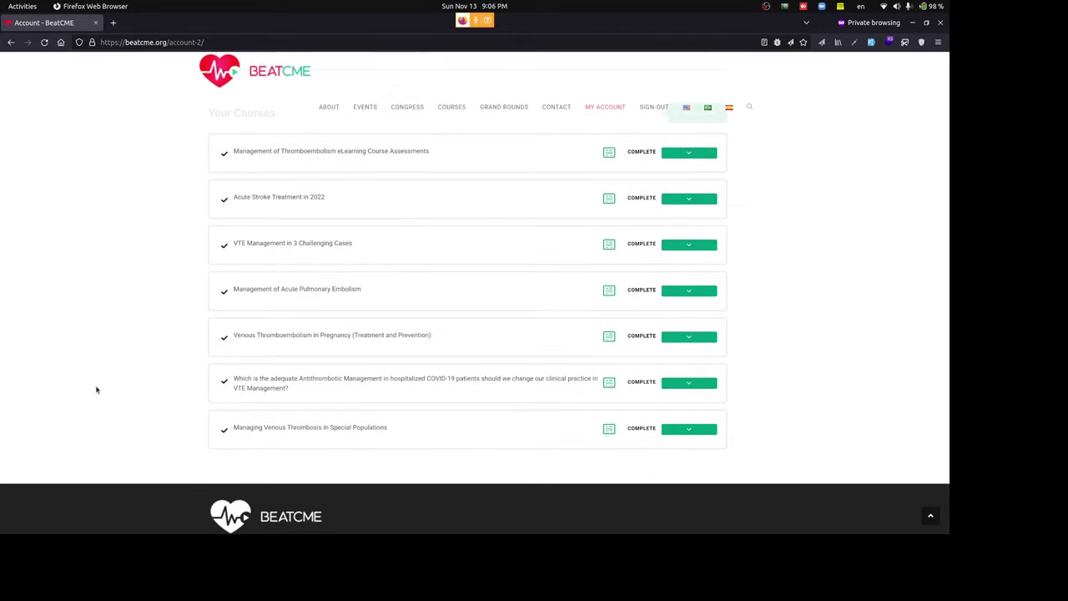
scroll(96, 389, "up", 2)
scroll(96, 390, "down", 1)
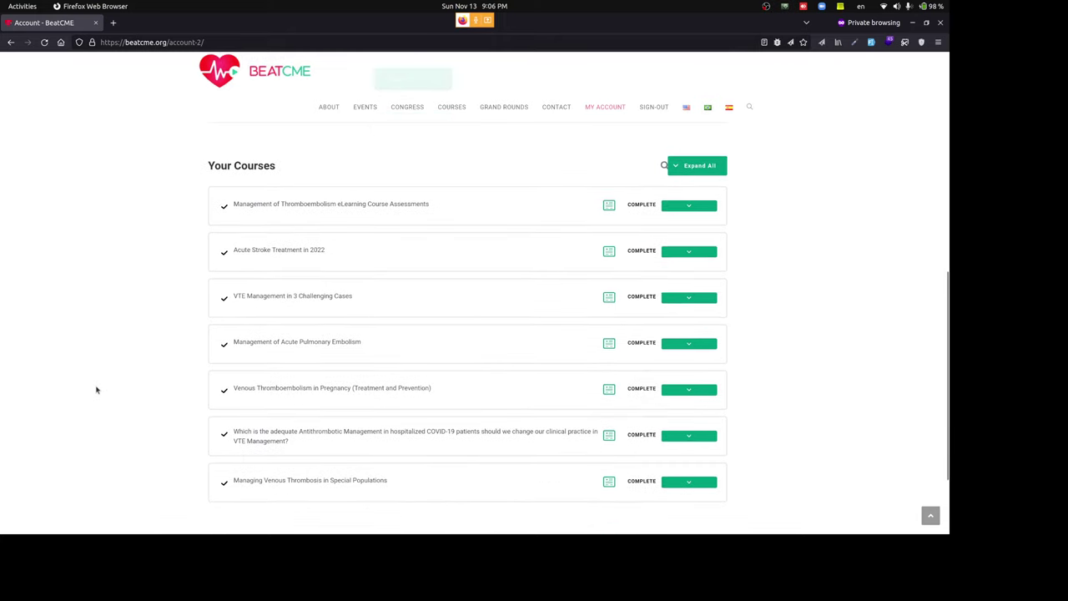